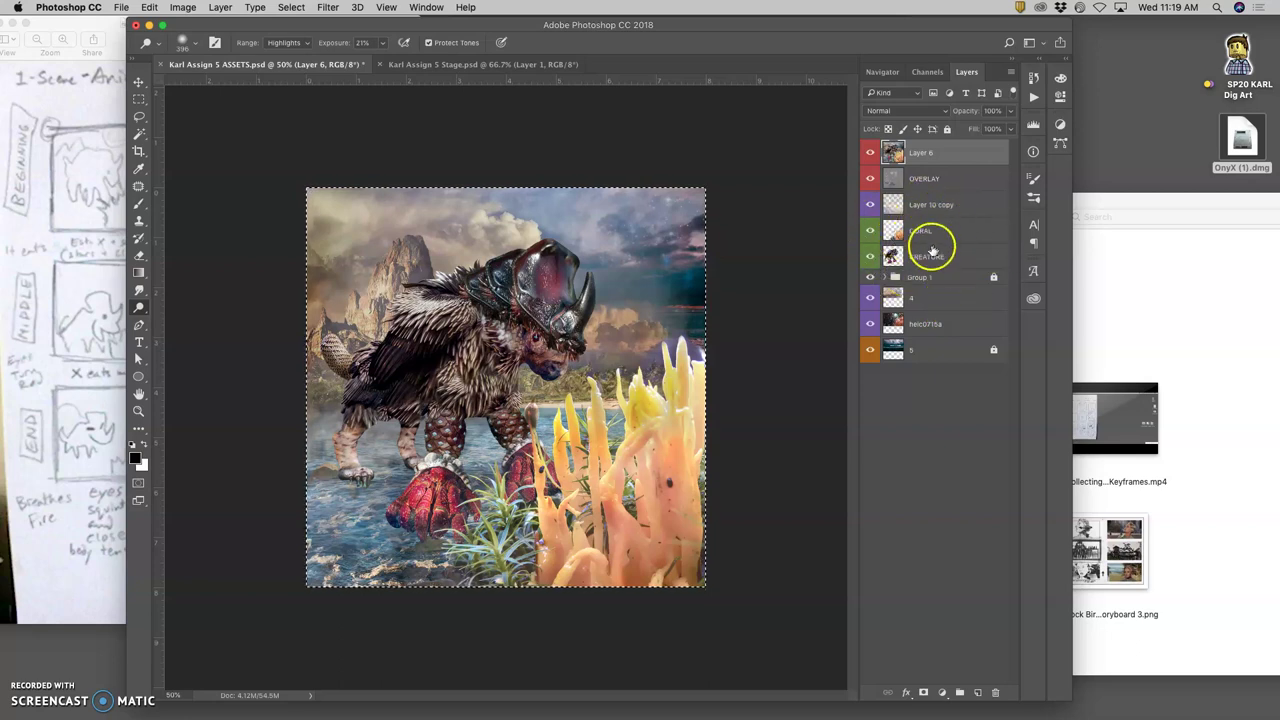
Place brion-breathe-1.jpg from the ASSETS folder into the Karl Assign 5 ASSETS.psd composition.
click(1108, 320)
click(845, 307)
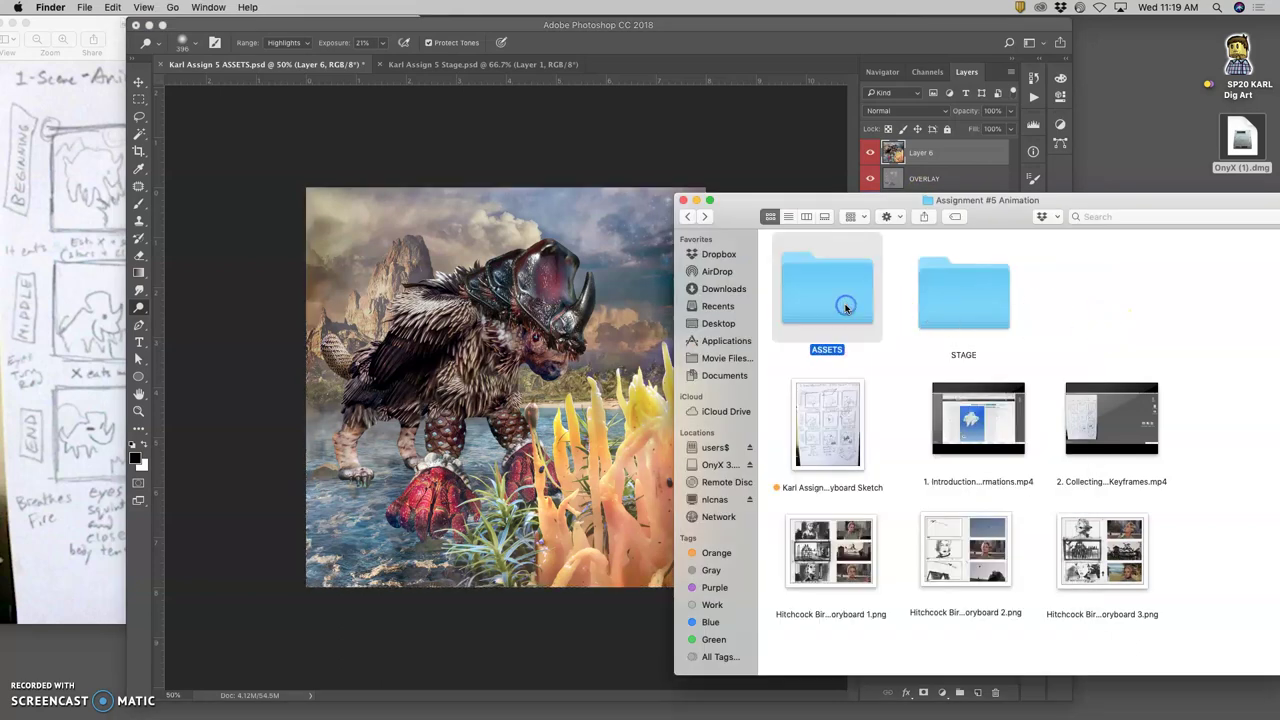
double_click(845, 307)
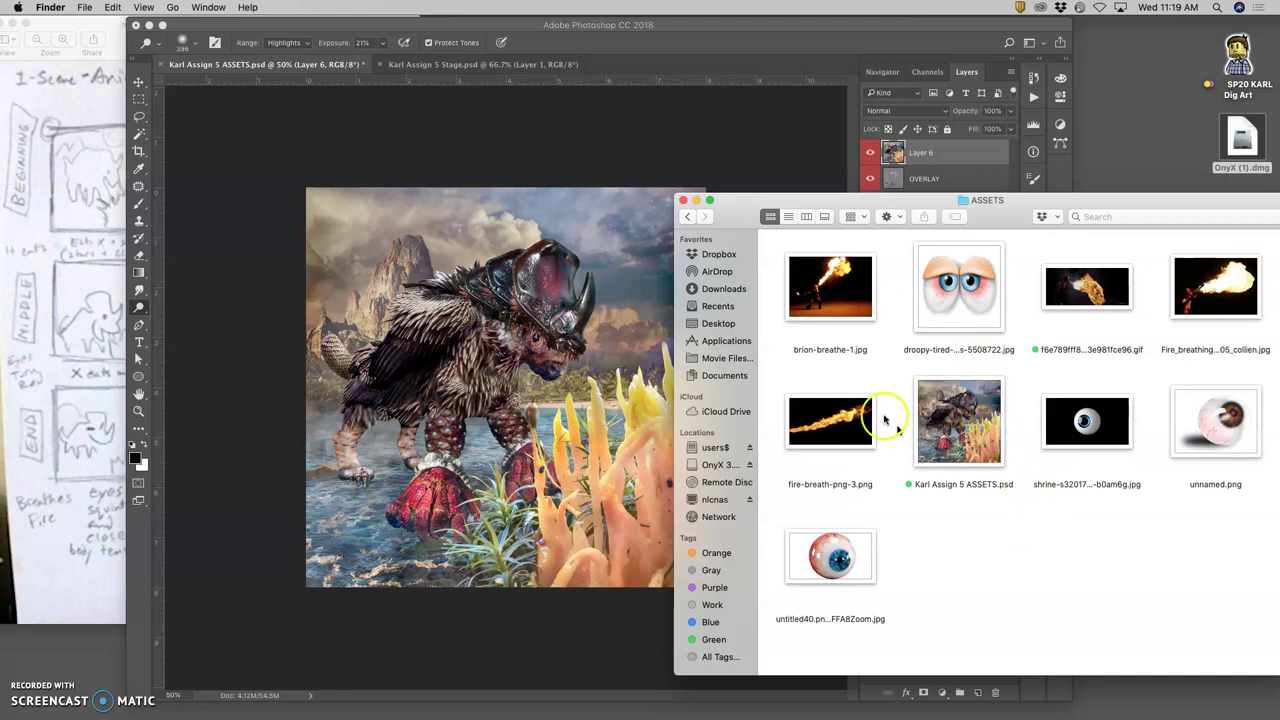
mouse_move(850, 300)
mouse_down()
mouse_move(537, 315)
mouse_move(600, 320)
mouse_up()
click(655, 330)
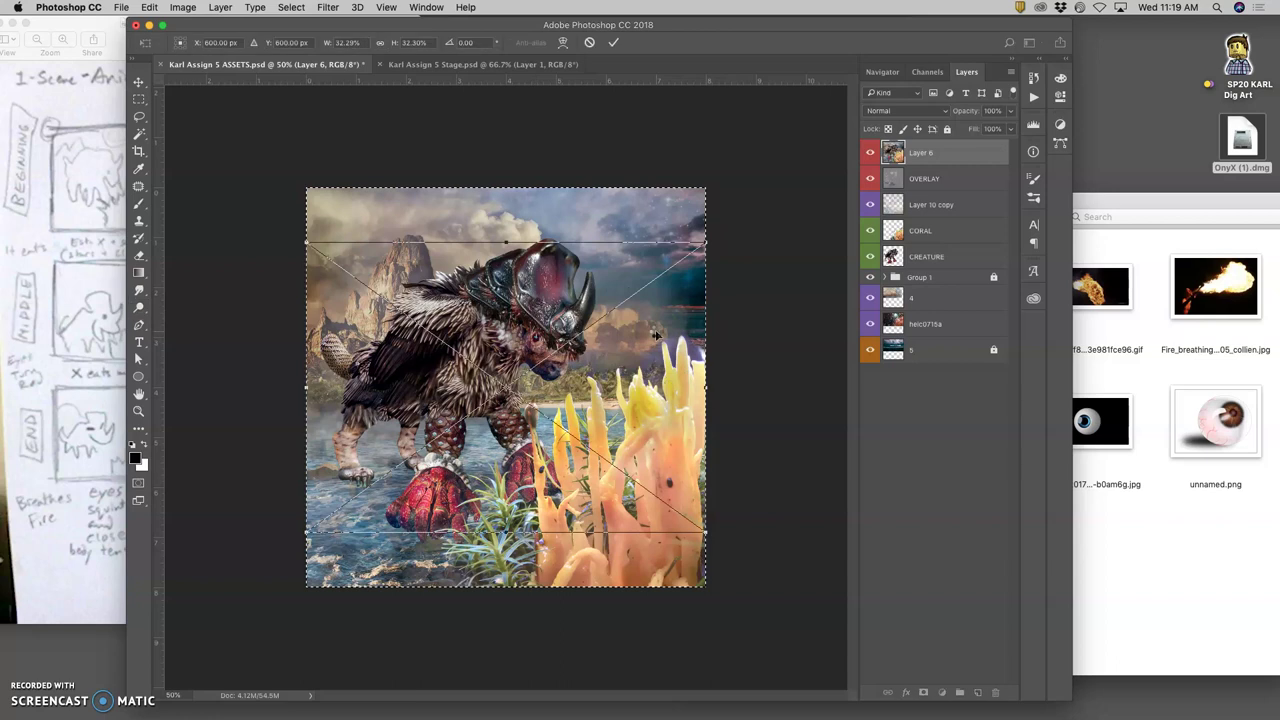
Rotate the placed fire-breather image about 82 degrees and enlarge it so the flame points diagonally down over the coral.
drag(735, 242, 580, 451)
click(670, 515)
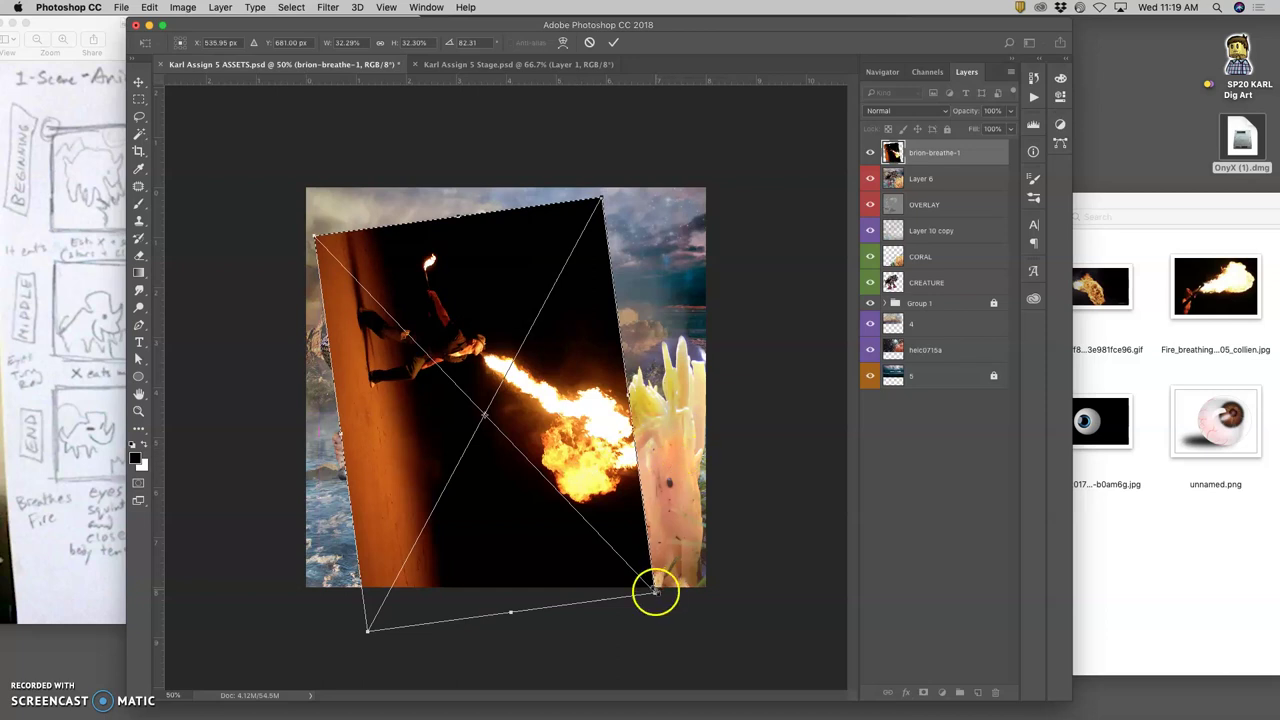
mouse_move(655, 592)
mouse_down()
mouse_move(785, 596)
mouse_move(703, 555)
mouse_up()
key(Return)
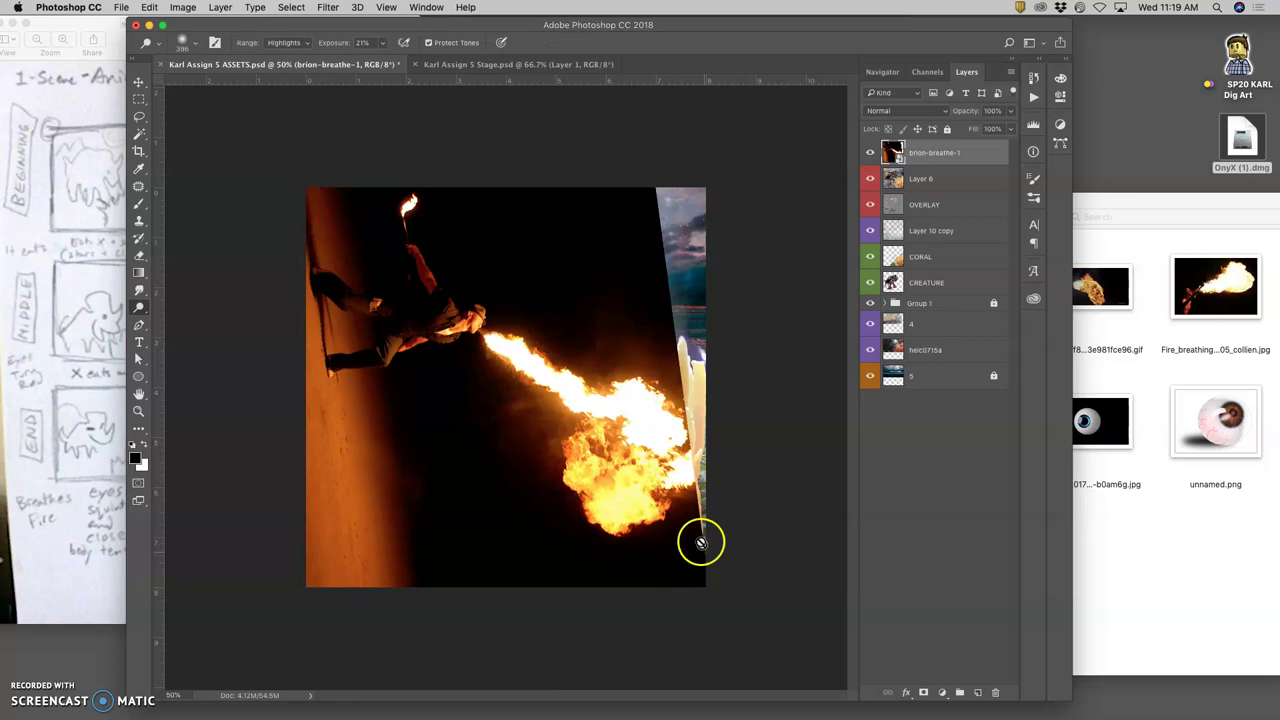
Lasso the flame, copy it to its own layer, and delete the brion-breathe-1 source layer.
click(141, 118)
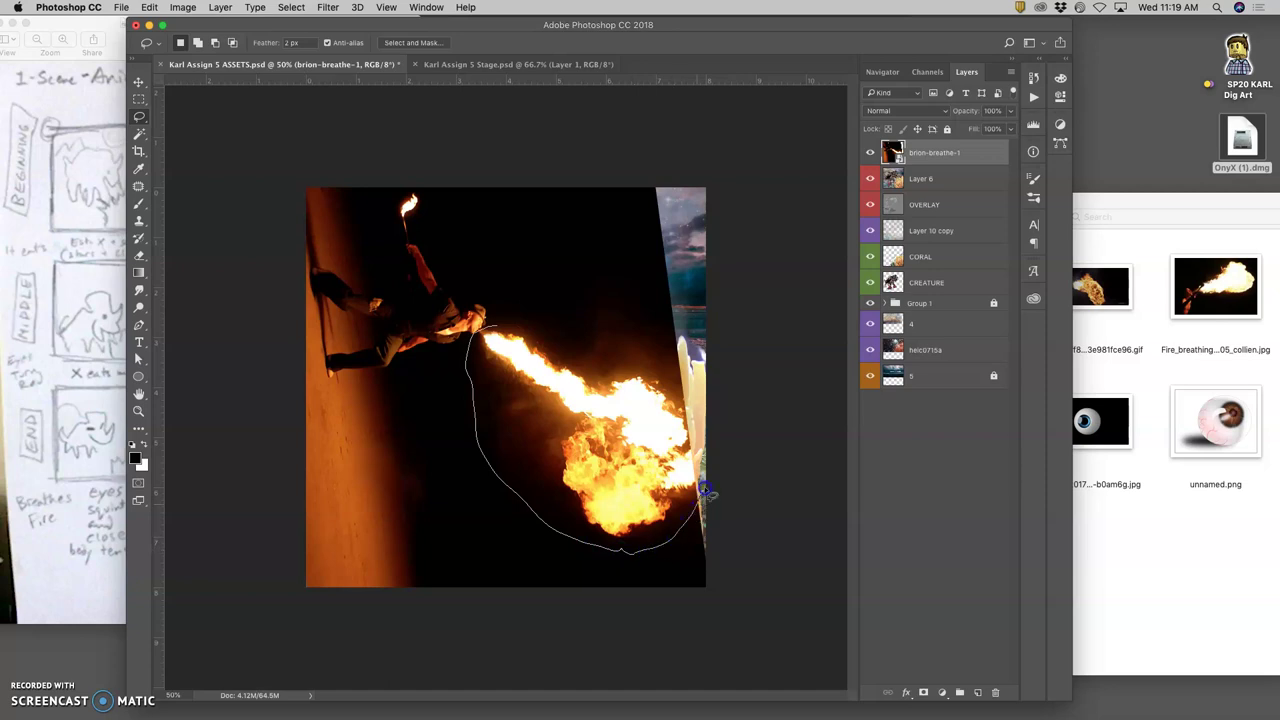
drag(523, 318, 513, 320)
key(super+j)
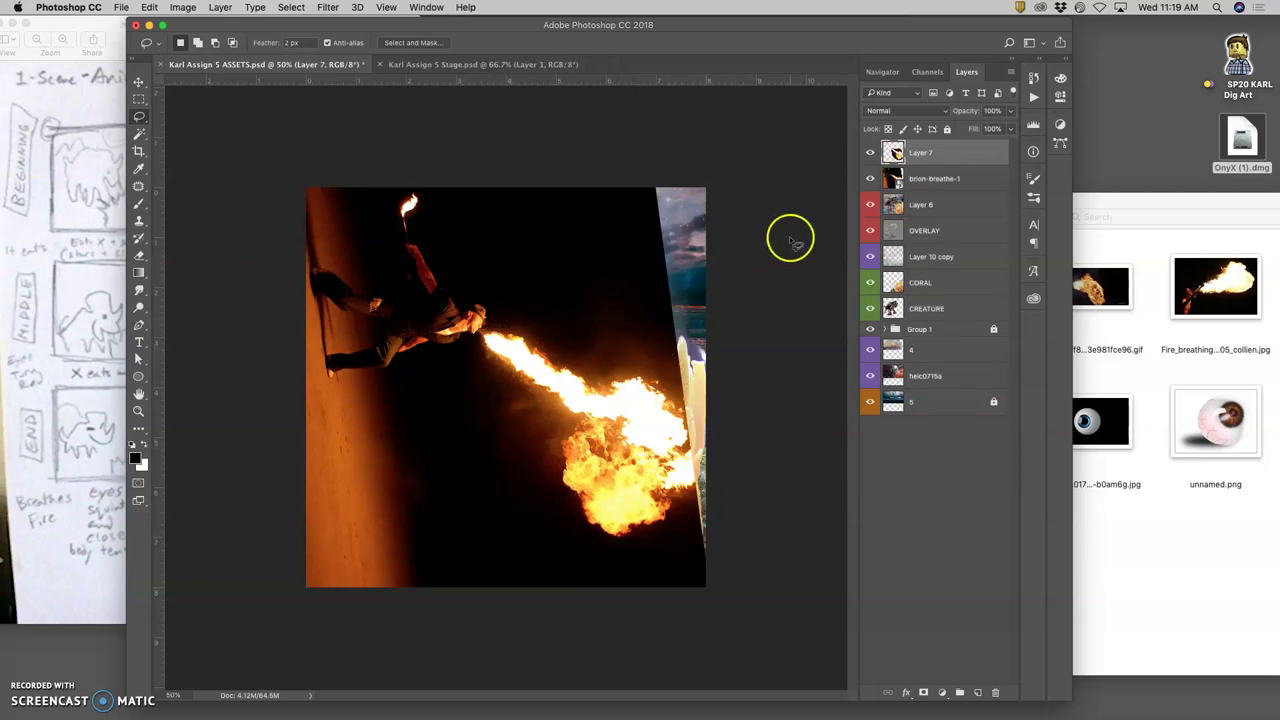
click(920, 176)
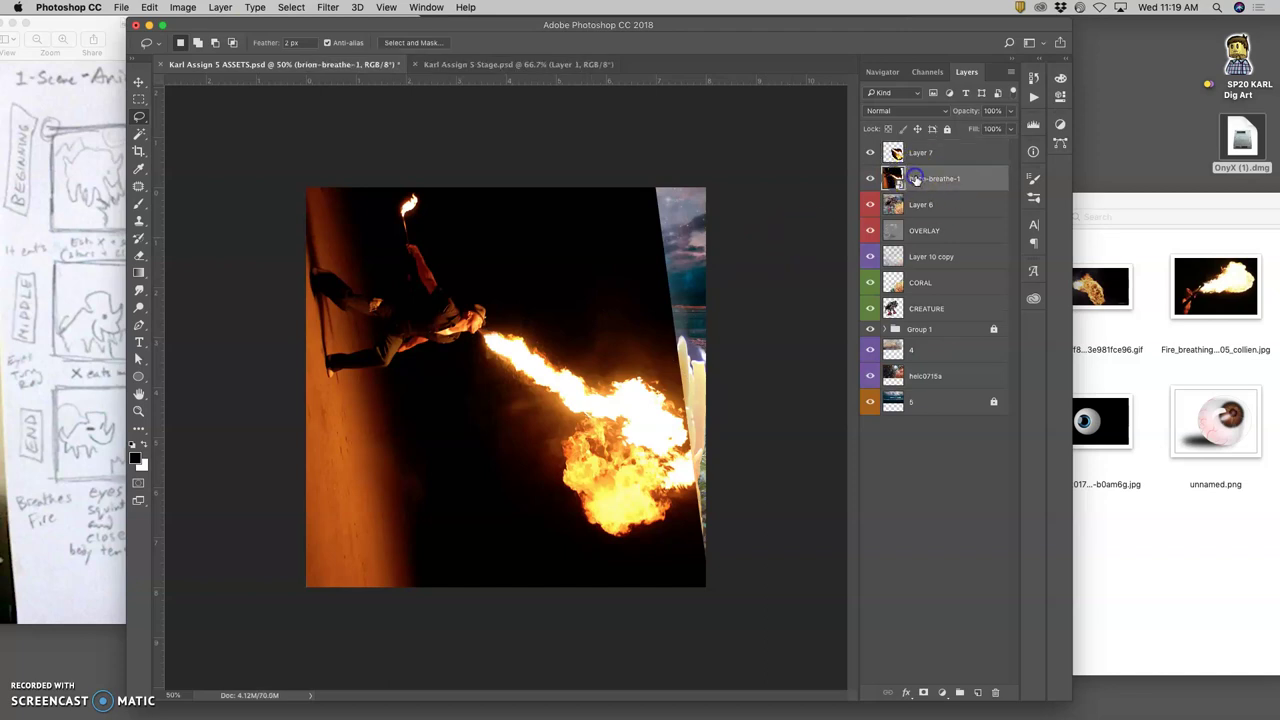
key(BackSpace)
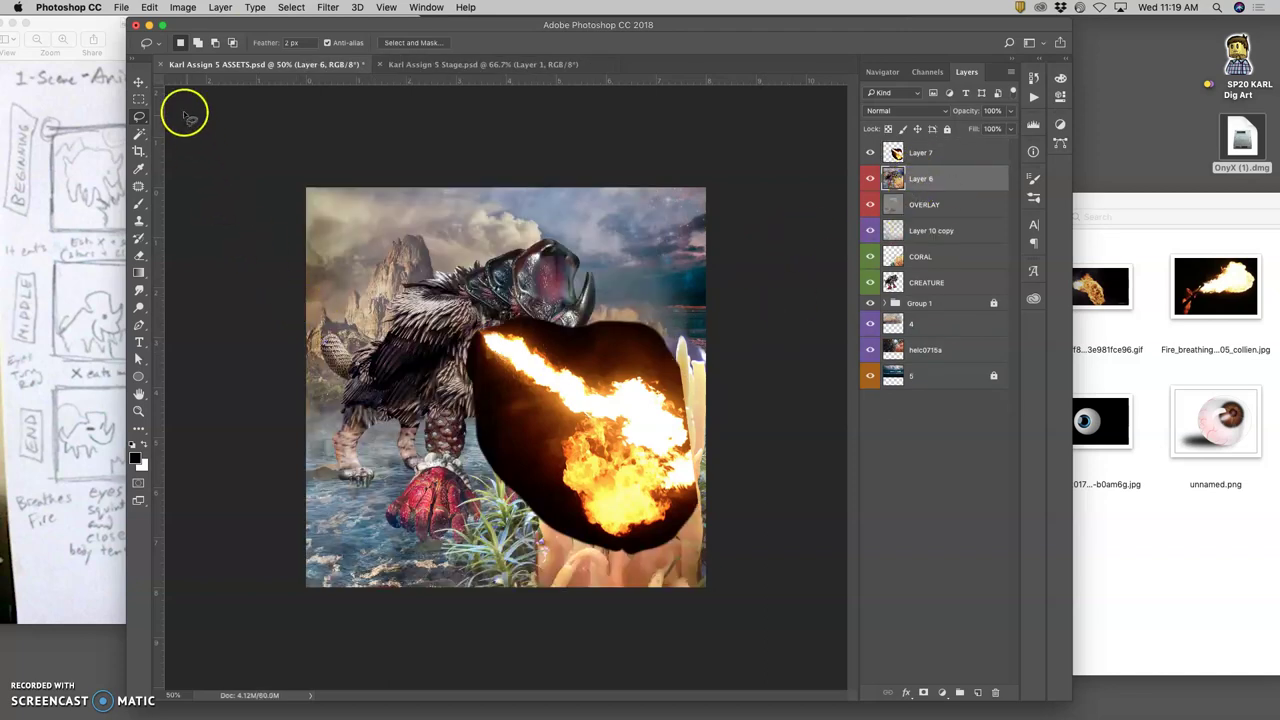
Hide Layer 6 and make the cut-out flame layer, Layer 7, active.
click(884, 111)
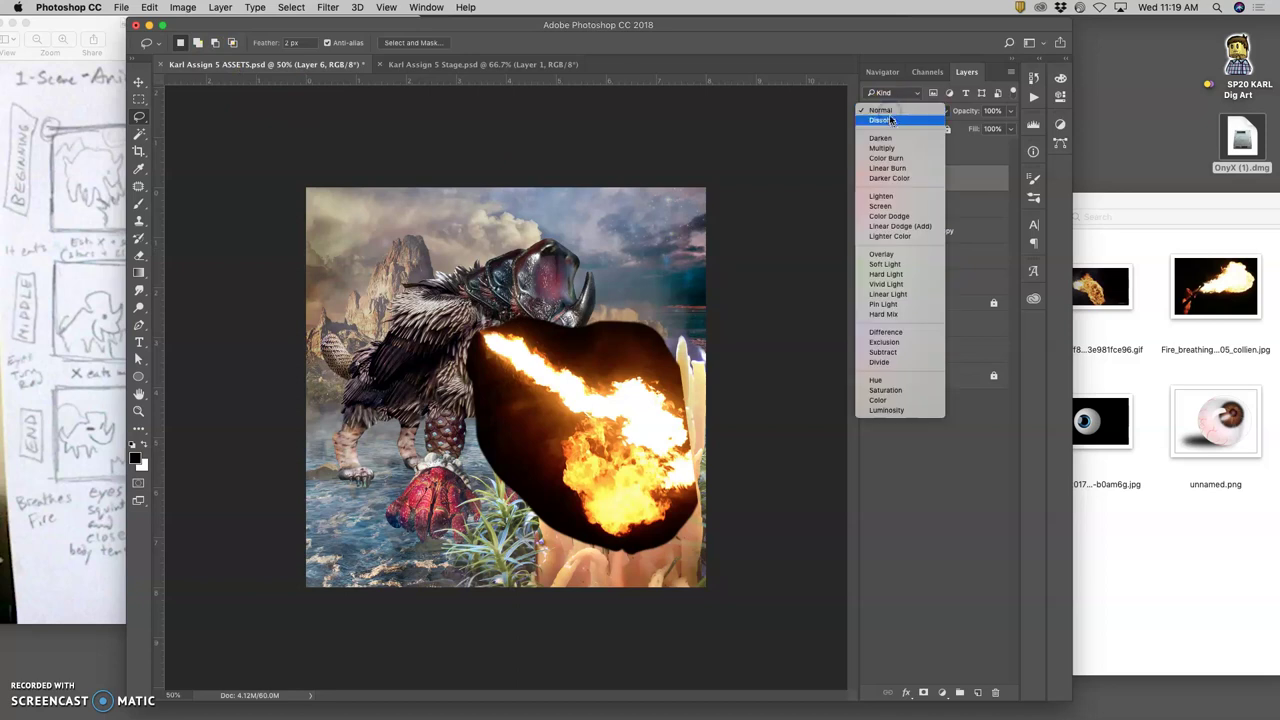
click(891, 304)
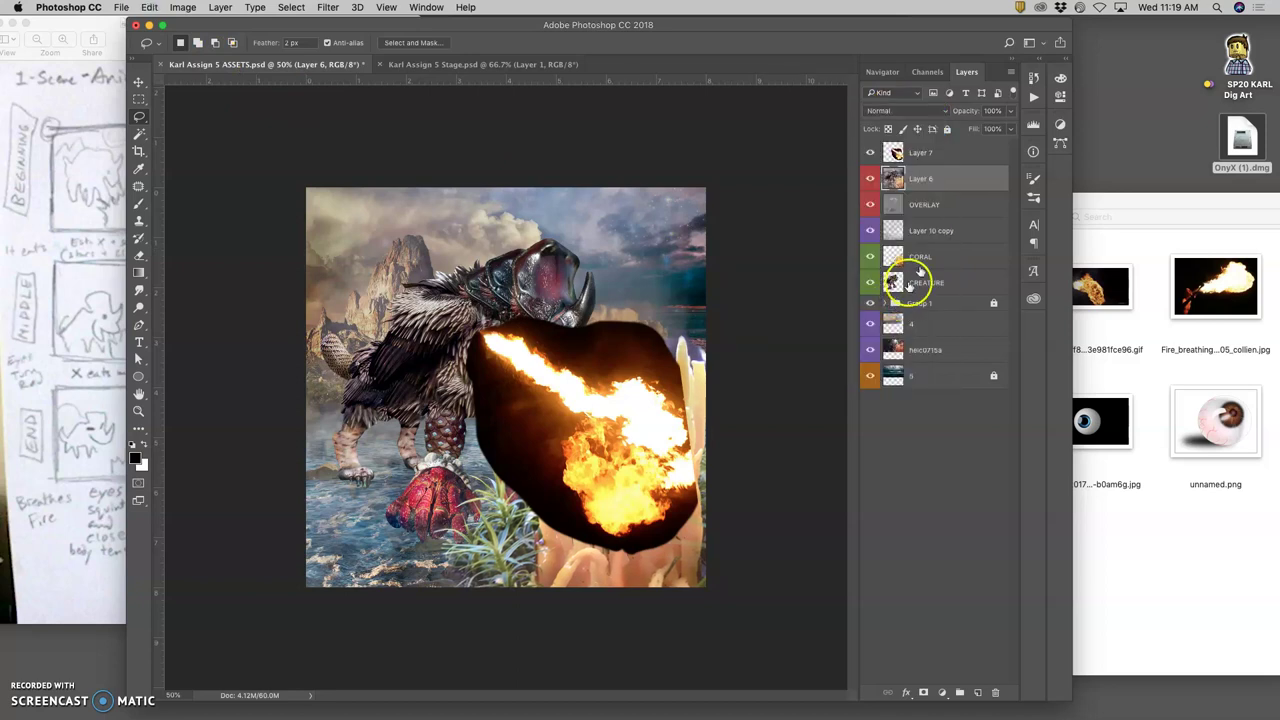
click(922, 154)
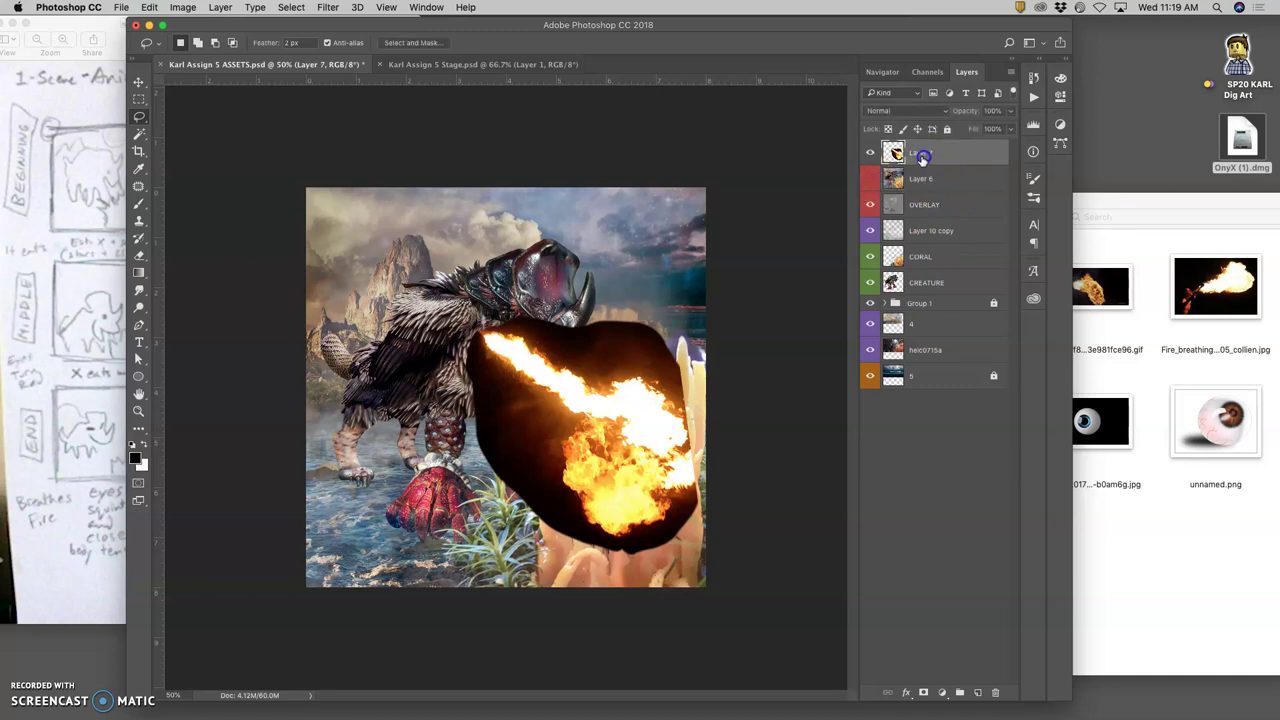
Try the Pin Light, Soft Light and Overlay blend modes on the flame layer.
click(882, 110)
click(898, 304)
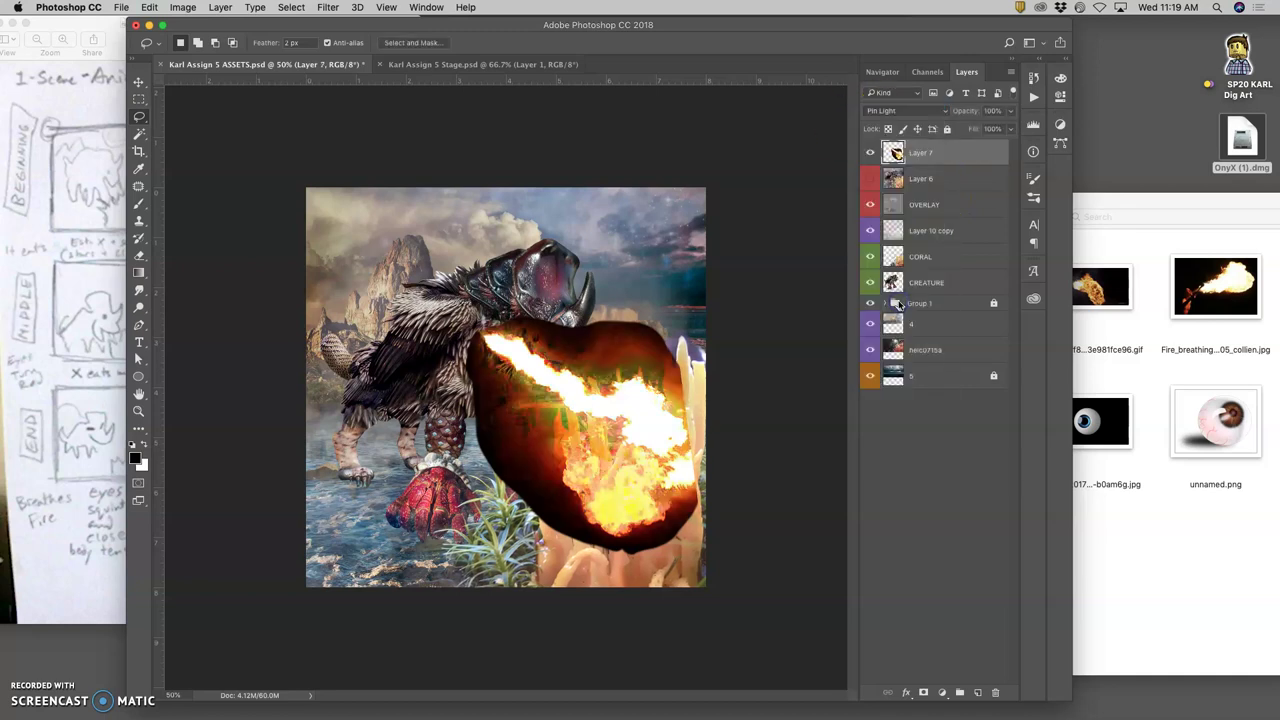
click(900, 111)
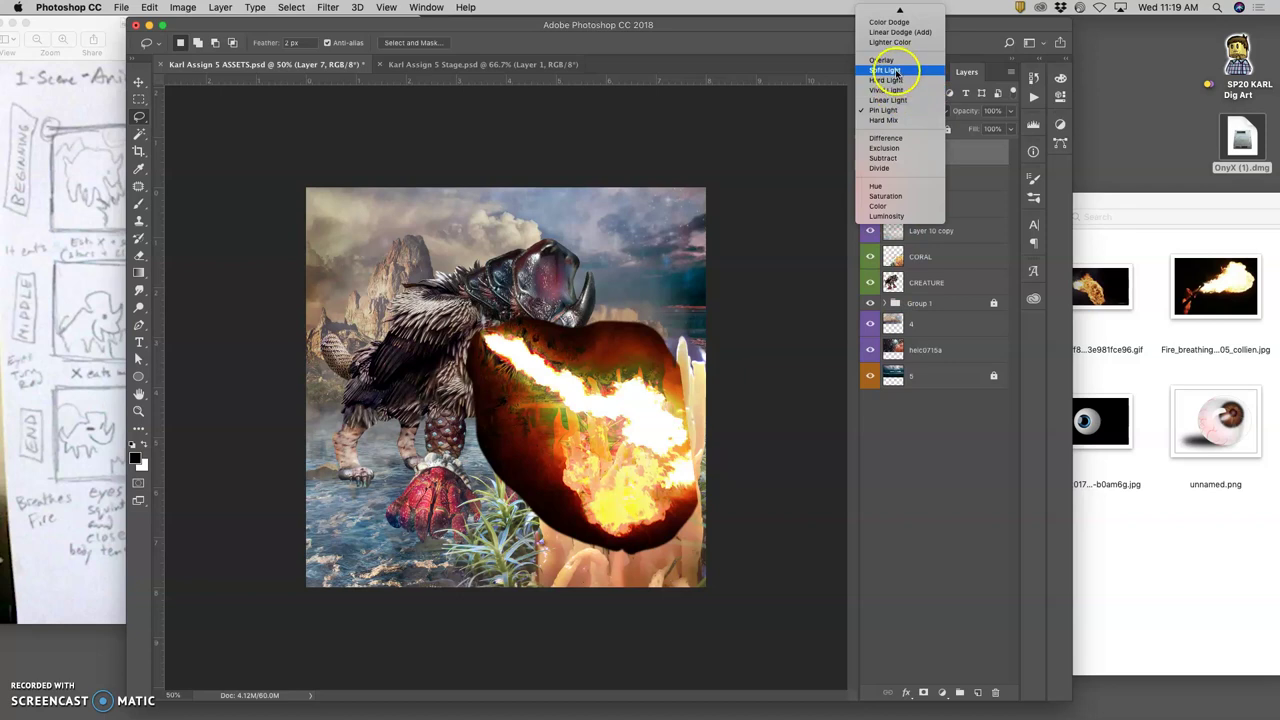
click(898, 74)
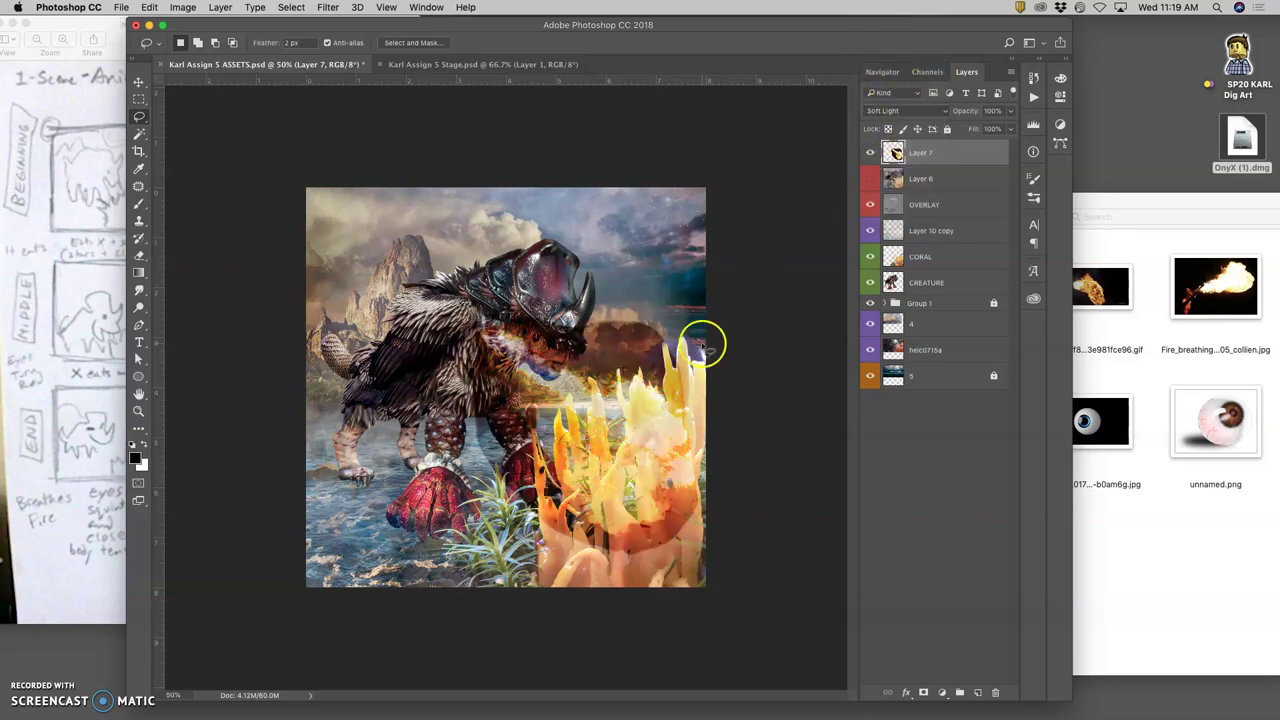
click(893, 111)
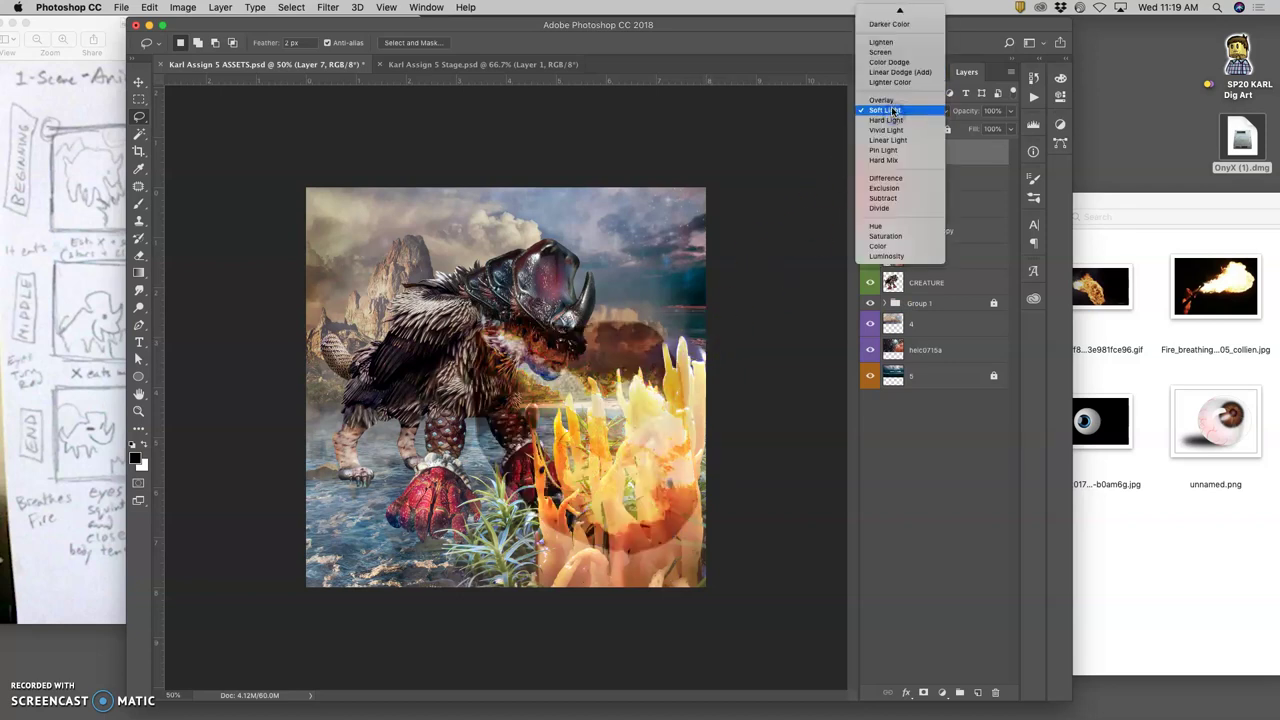
click(881, 101)
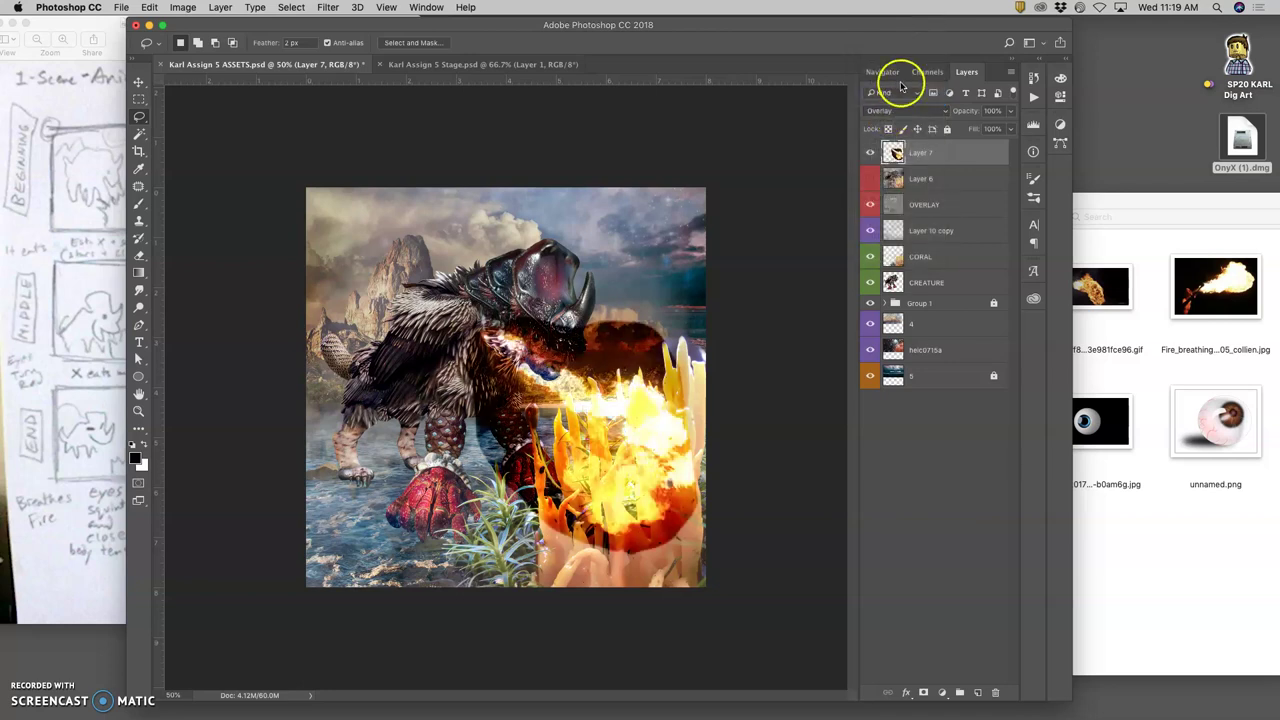
Set the flame layer's blend mode to Lighten and move the flame up and left over the creature's body.
click(900, 111)
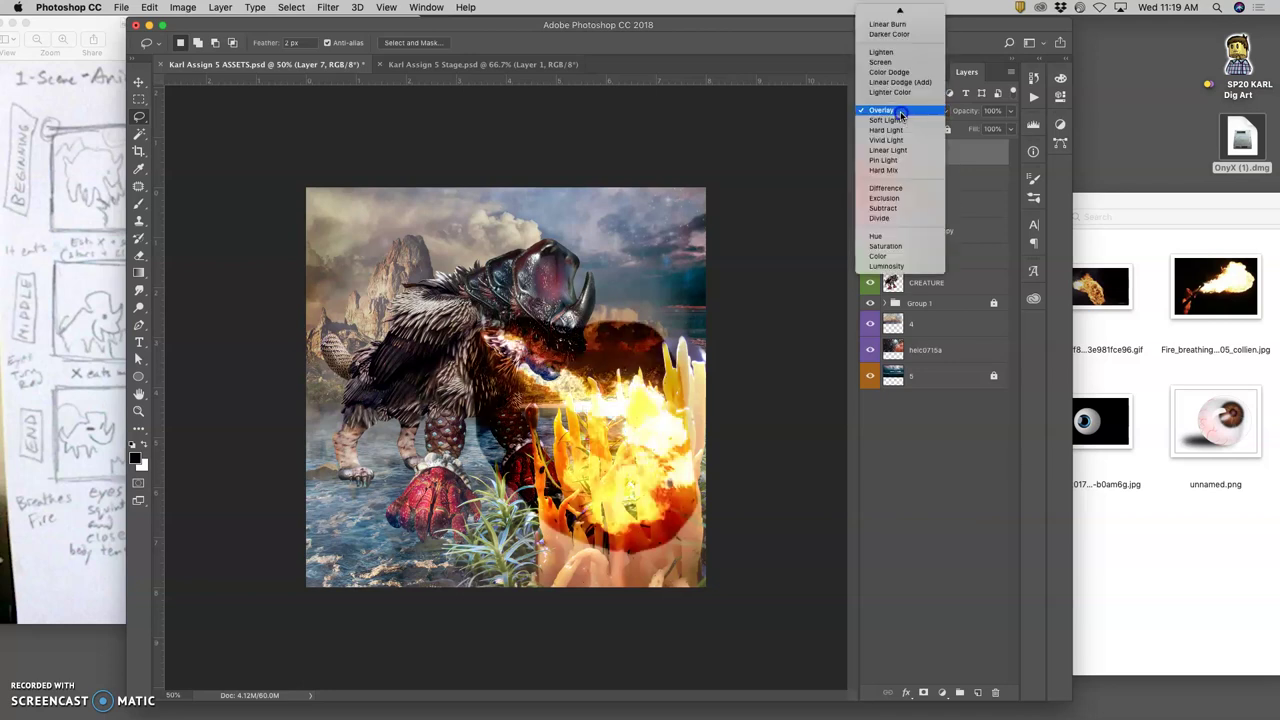
click(881, 52)
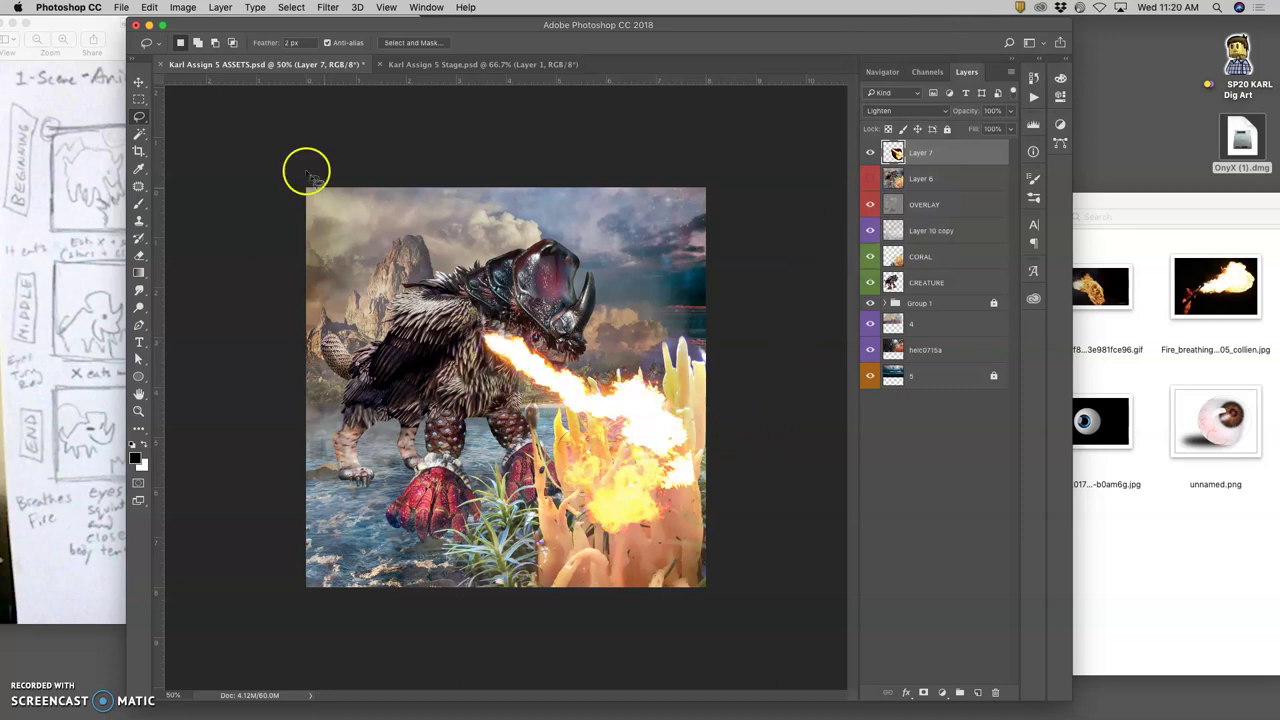
key(v)
drag(642, 424, 535, 376)
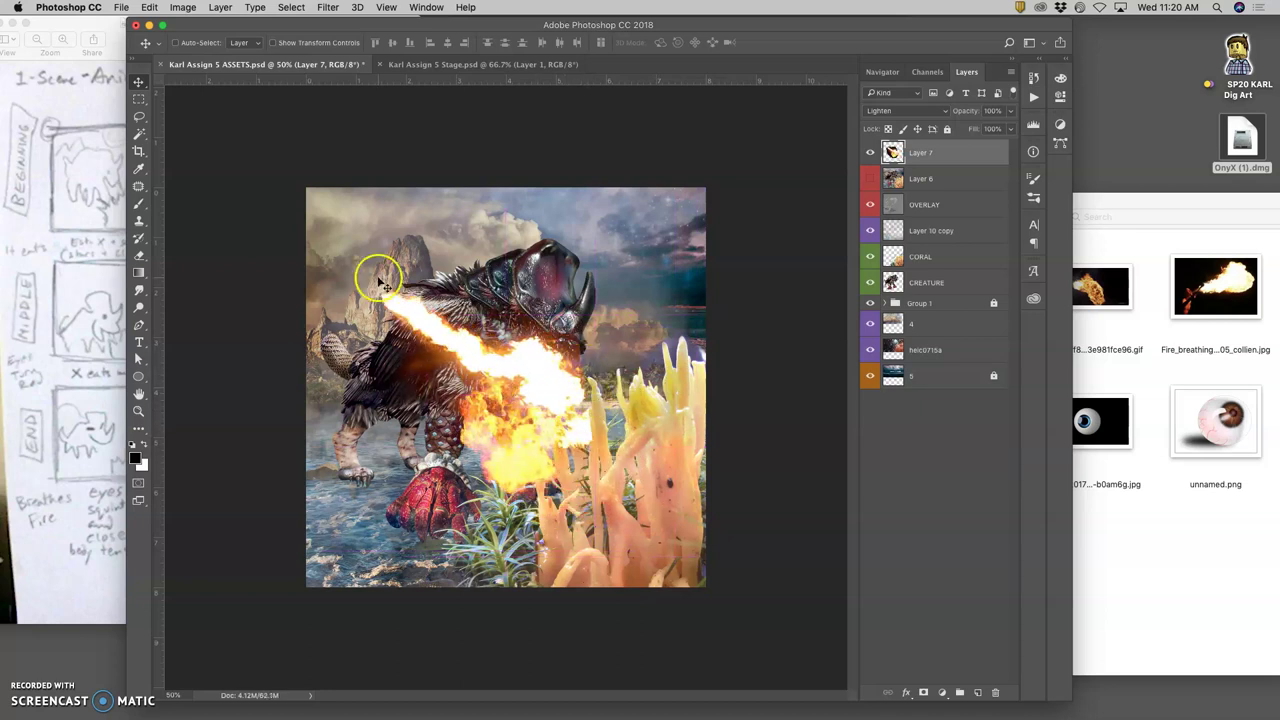
Copy a lassoed piece of the flame to a new layer and transform it to extend the flame's right edge.
click(139, 116)
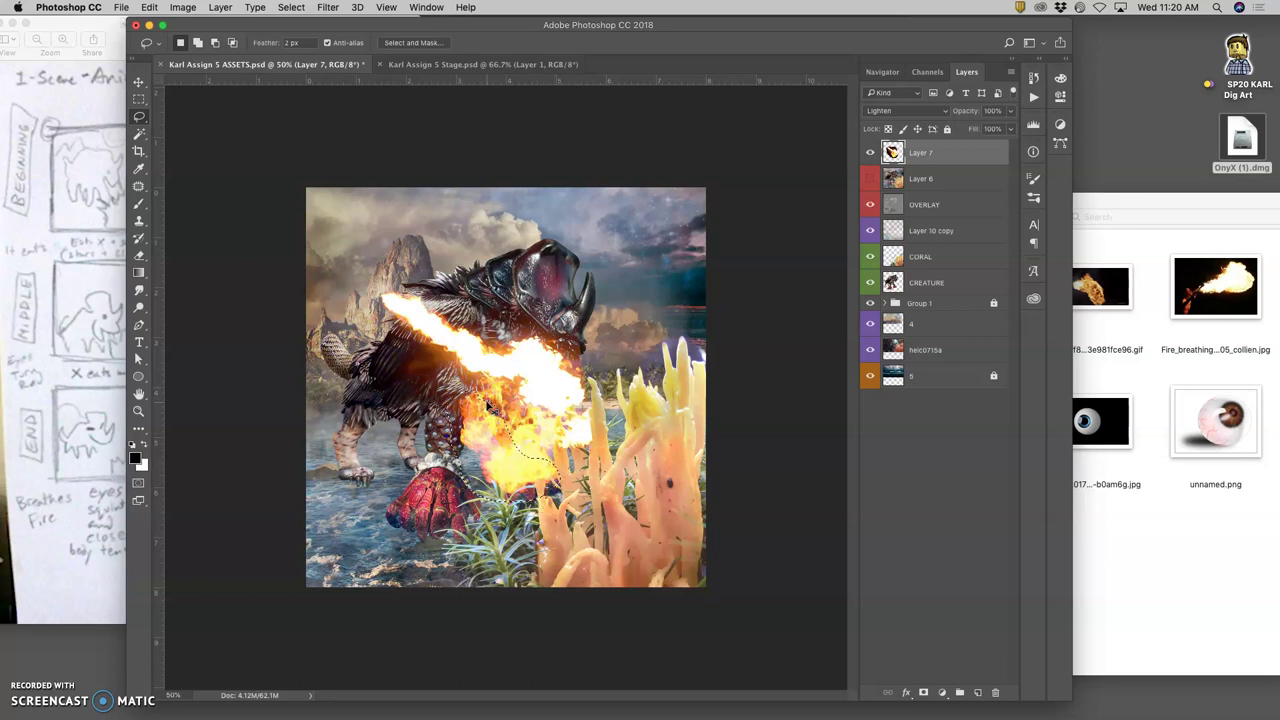
key(super+j)
key(super+t)
mouse_move(577, 390)
mouse_down()
mouse_move(460, 365)
mouse_move(385, 445)
mouse_move(470, 450)
mouse_move(586, 363)
mouse_move(577, 357)
mouse_move(606, 395)
mouse_move(594, 357)
mouse_move(584, 370)
mouse_up()
key(Return)
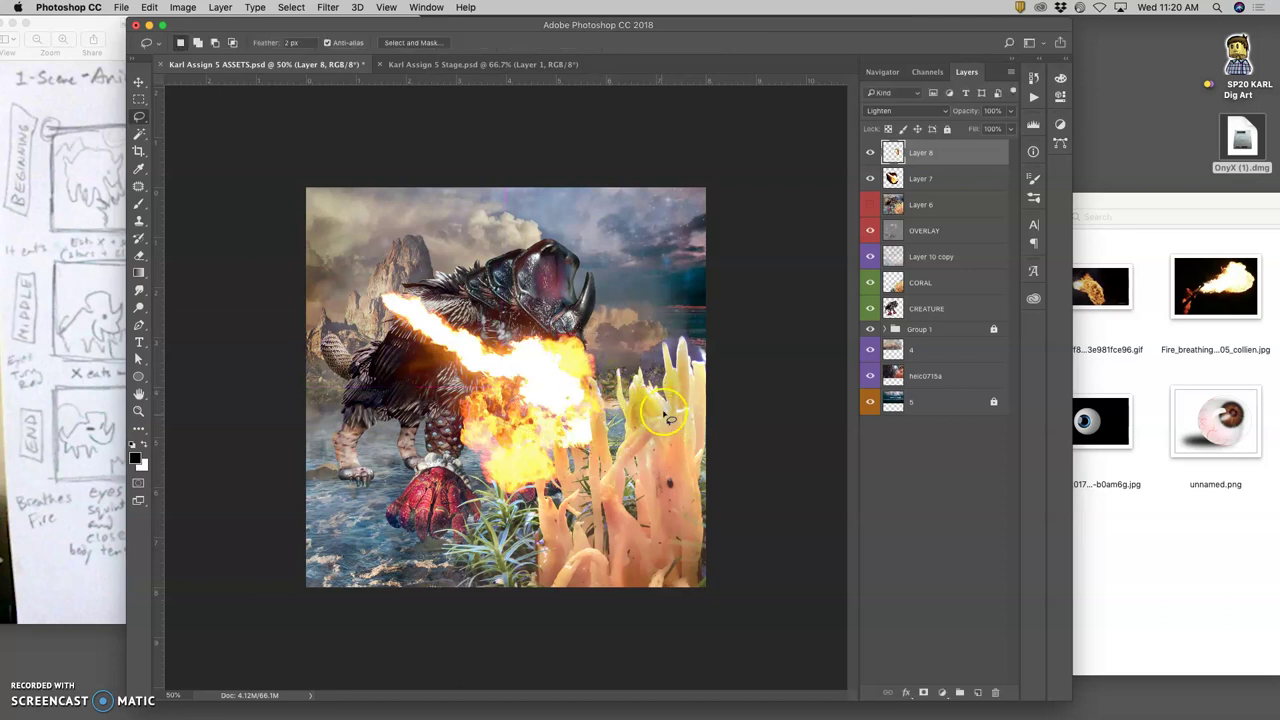
Erase the flame edge on Layer 7 beside the copied piece with a soft 156 px Eraser.
click(931, 178)
click(138, 255)
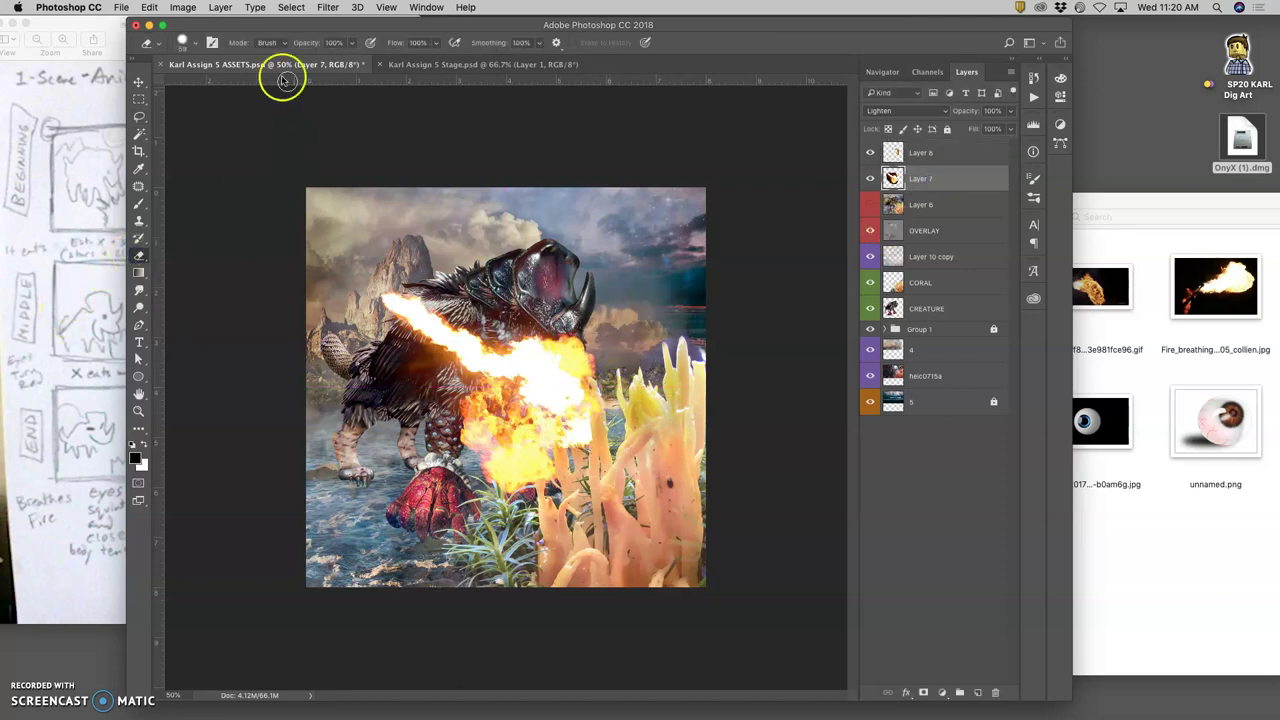
click(195, 42)
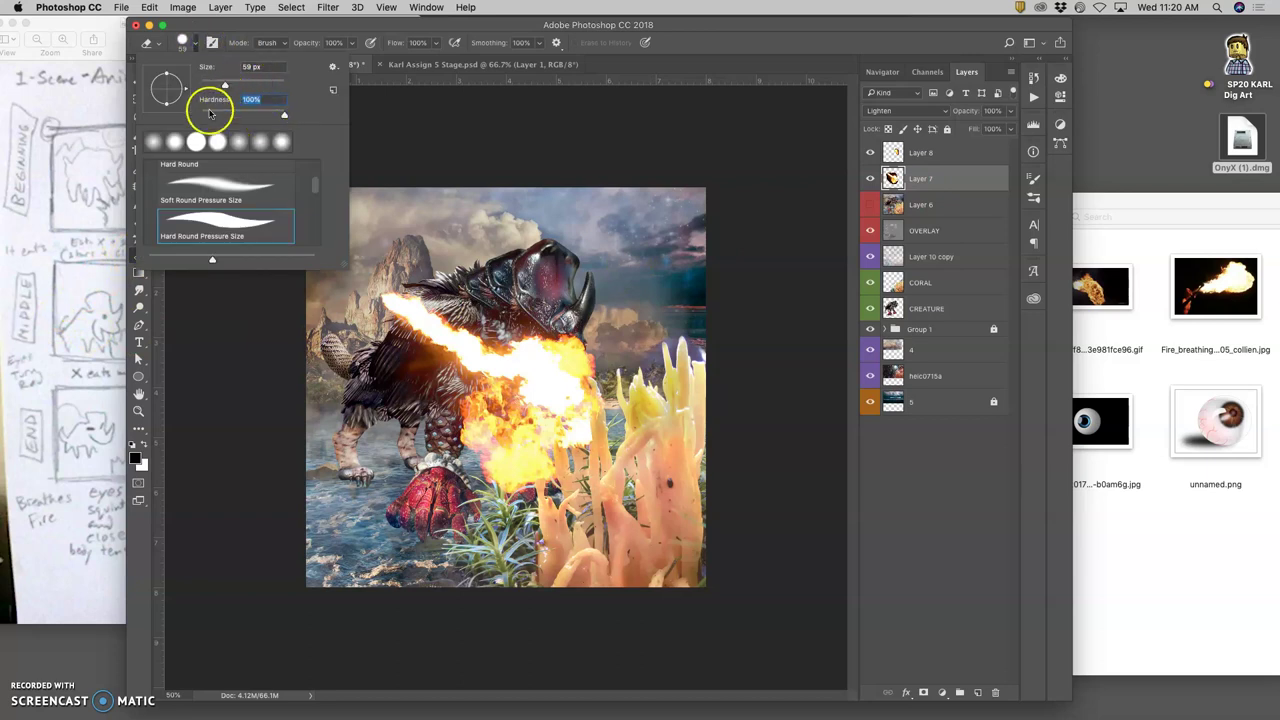
click(614, 423)
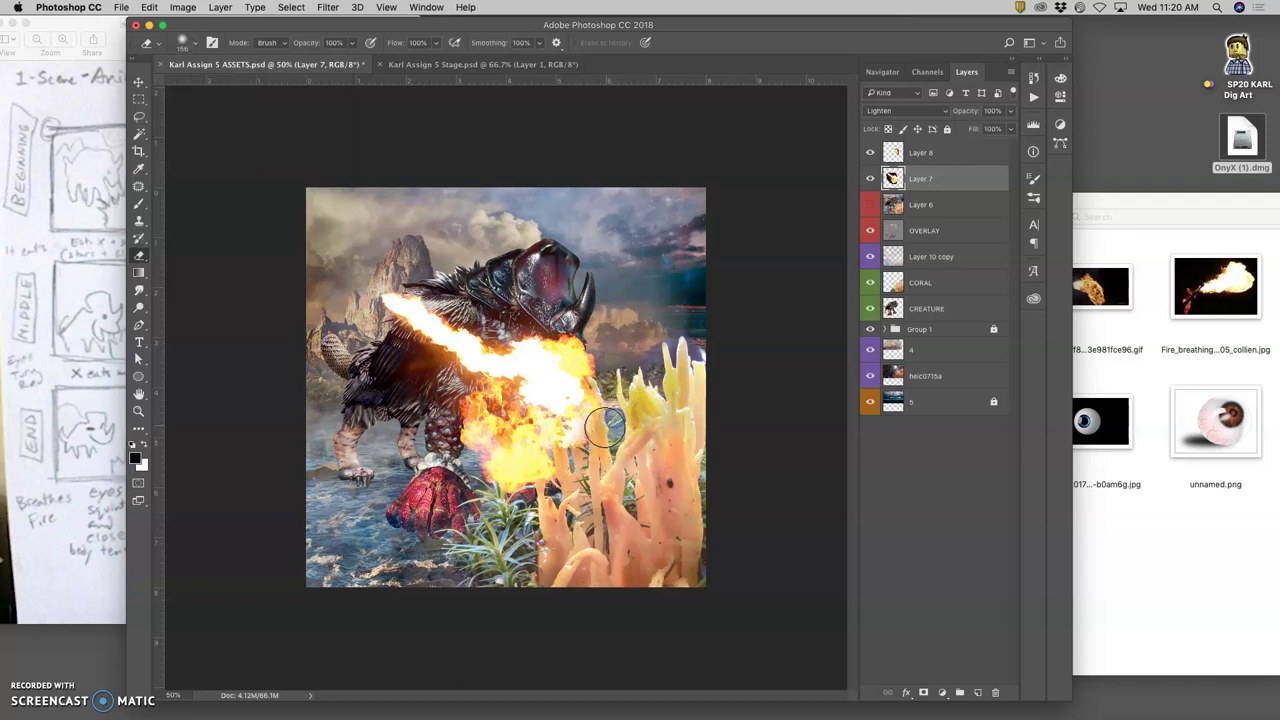
Merge the two flame layers and set the merged layer's blend mode to Lighten.
shift+click(933, 155)
key(ctrl+e)
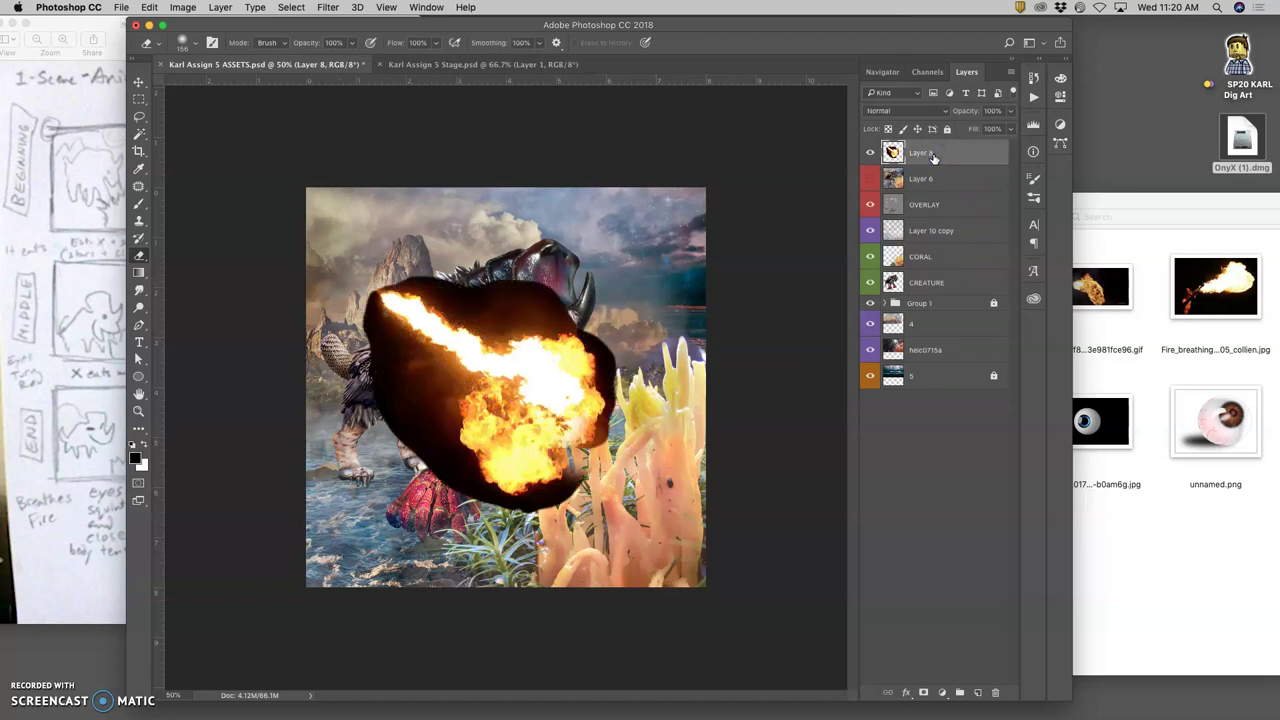
click(893, 110)
click(892, 197)
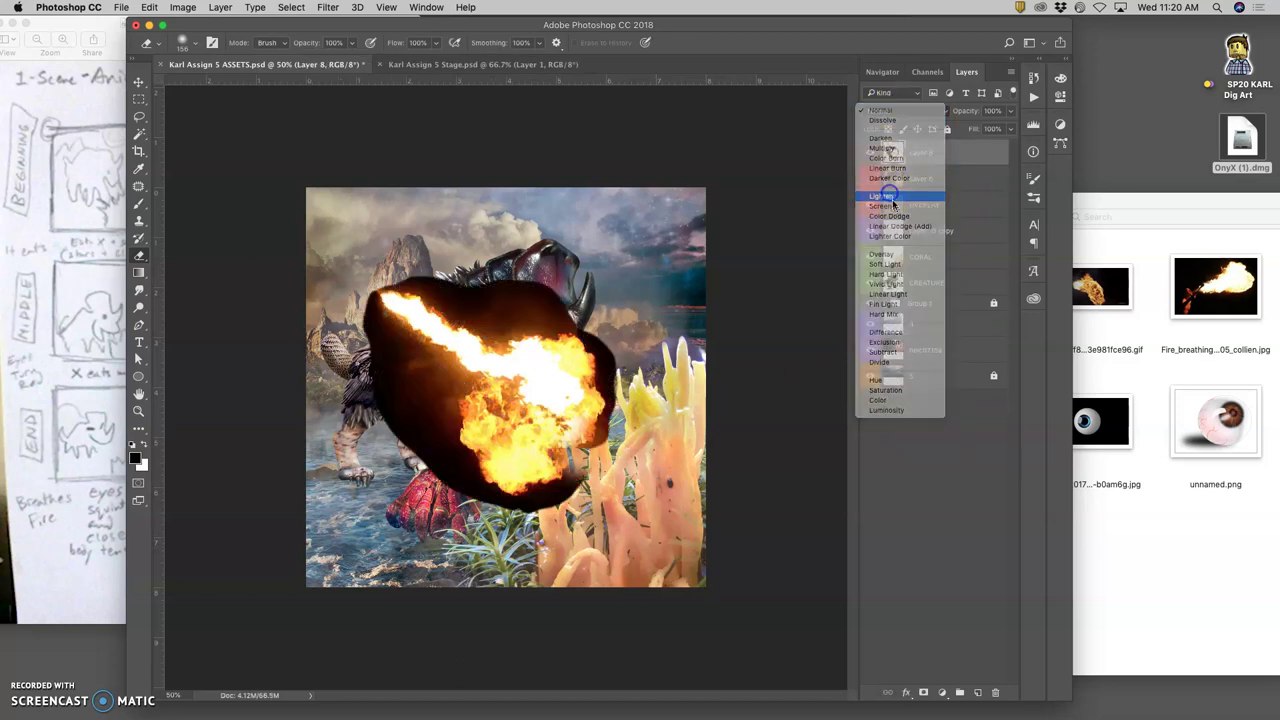
Move the flame to the creature's mouth, scale it to about 87% by 86%, and rotate it about 23 degrees toward the coral.
click(139, 81)
drag(592, 382, 646, 457)
key(super+t)
drag(729, 371, 738, 402)
drag(640, 480, 648, 487)
drag(677, 640, 652, 598)
drag(587, 428, 597, 447)
drag(749, 423, 748, 432)
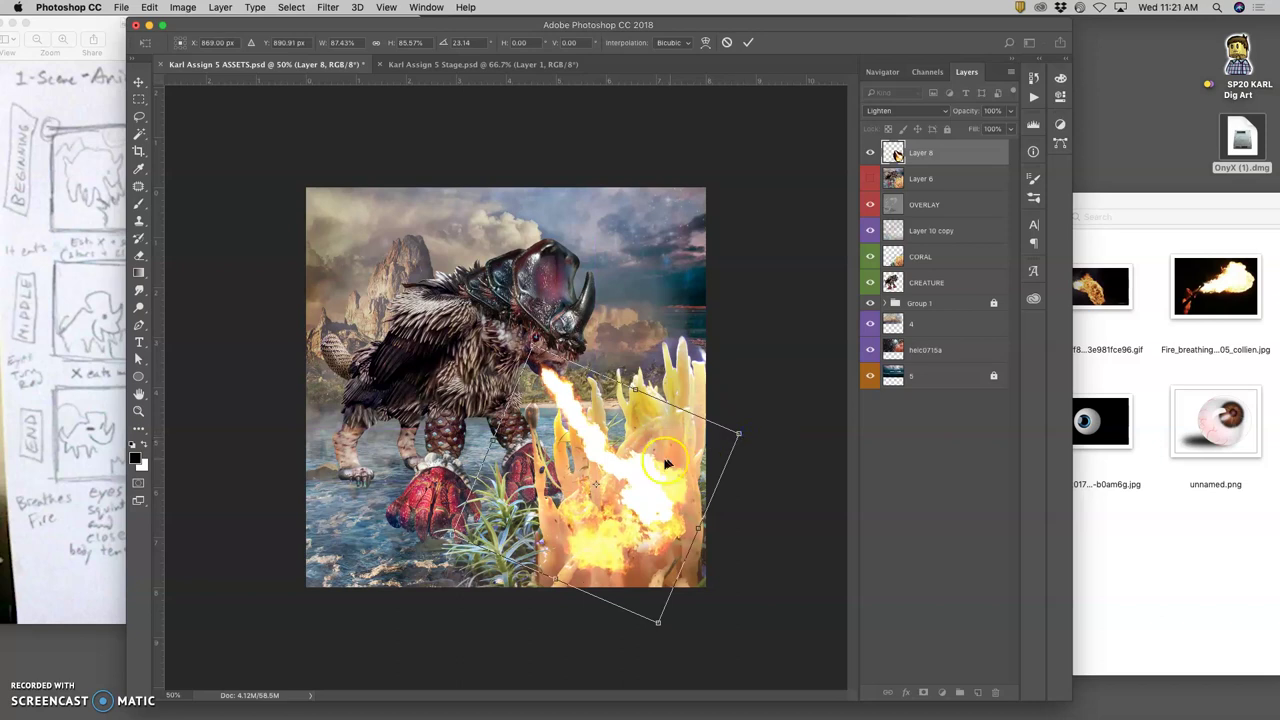
key(Return)
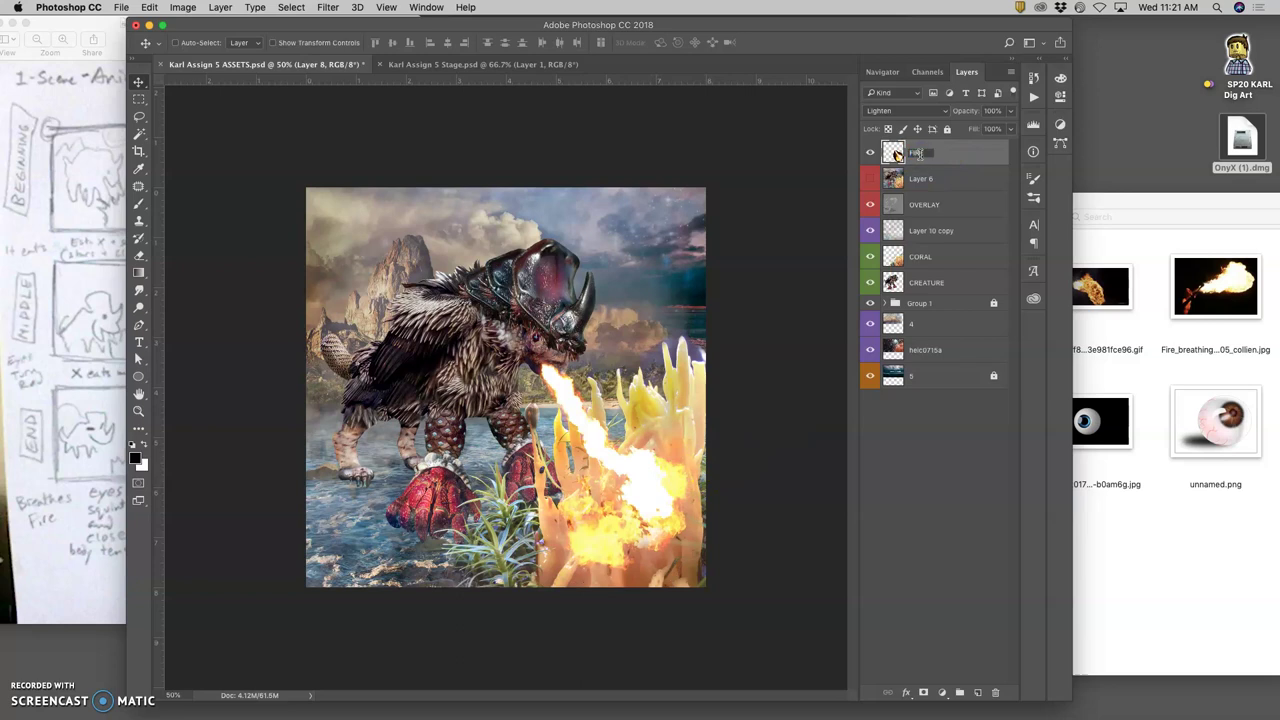
Rename the merged flame layer FIRE and give it the Gray color label.
click(958, 161)
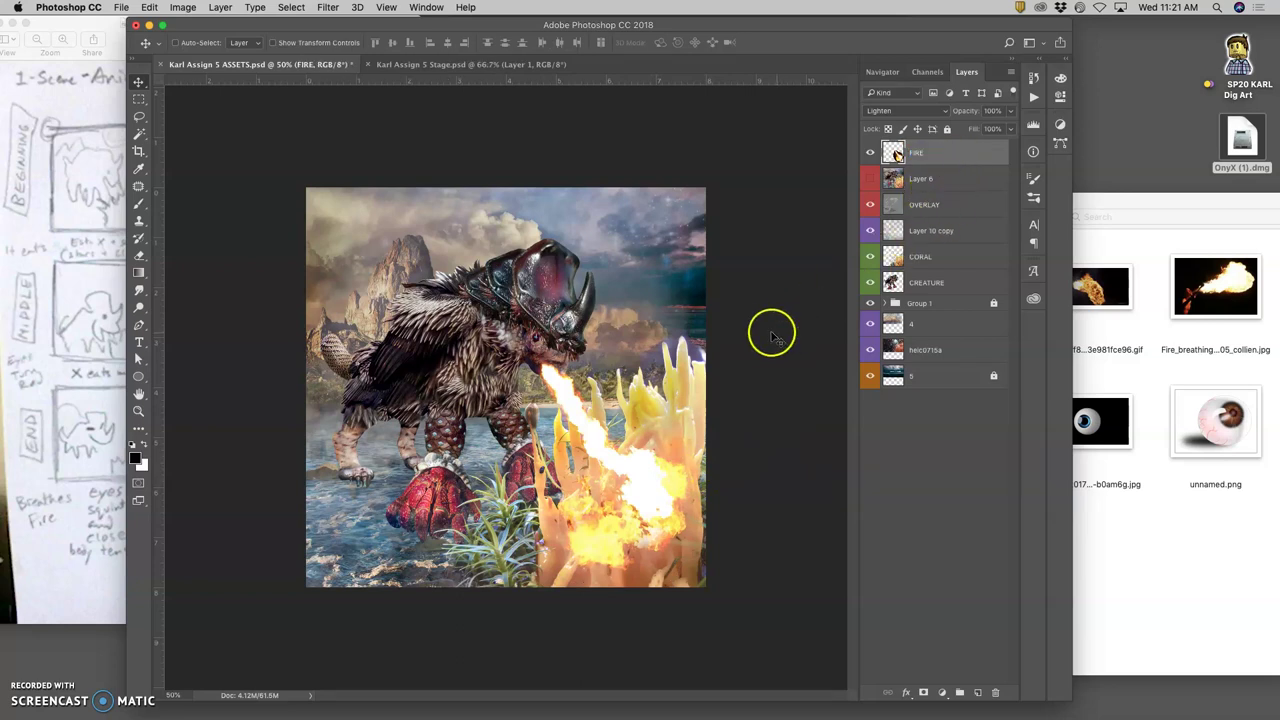
right_click(873, 158)
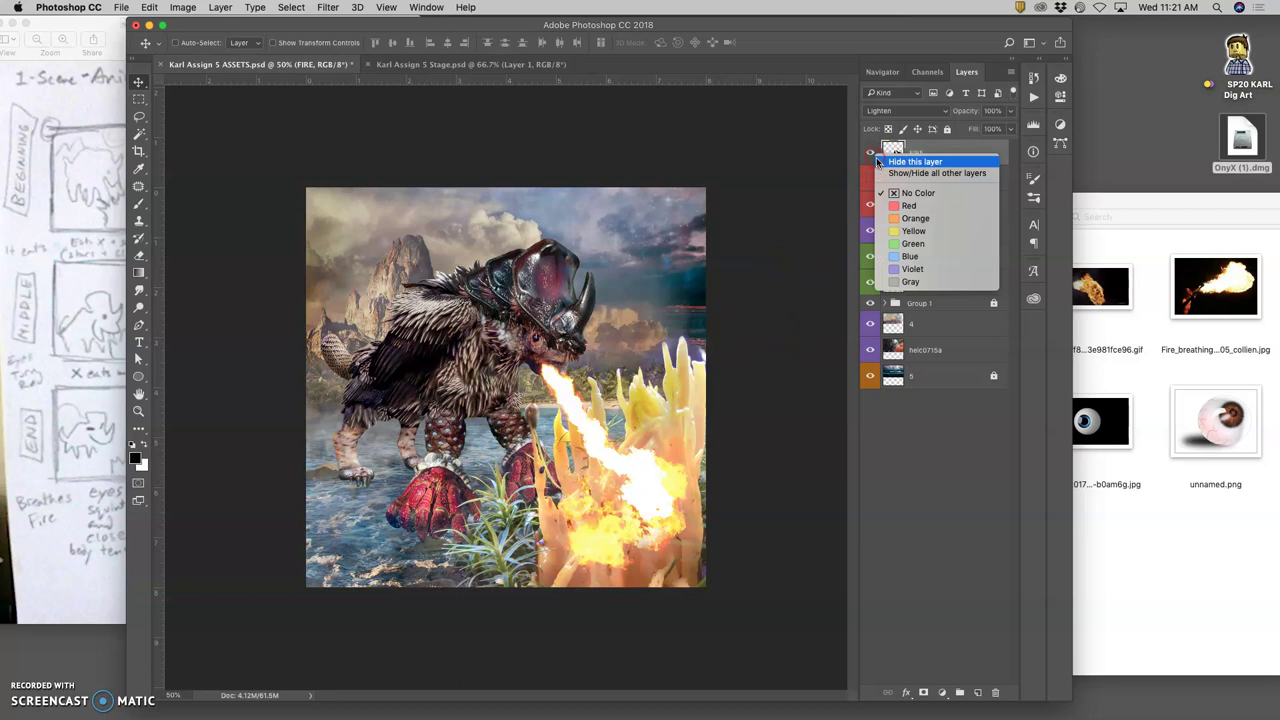
click(911, 282)
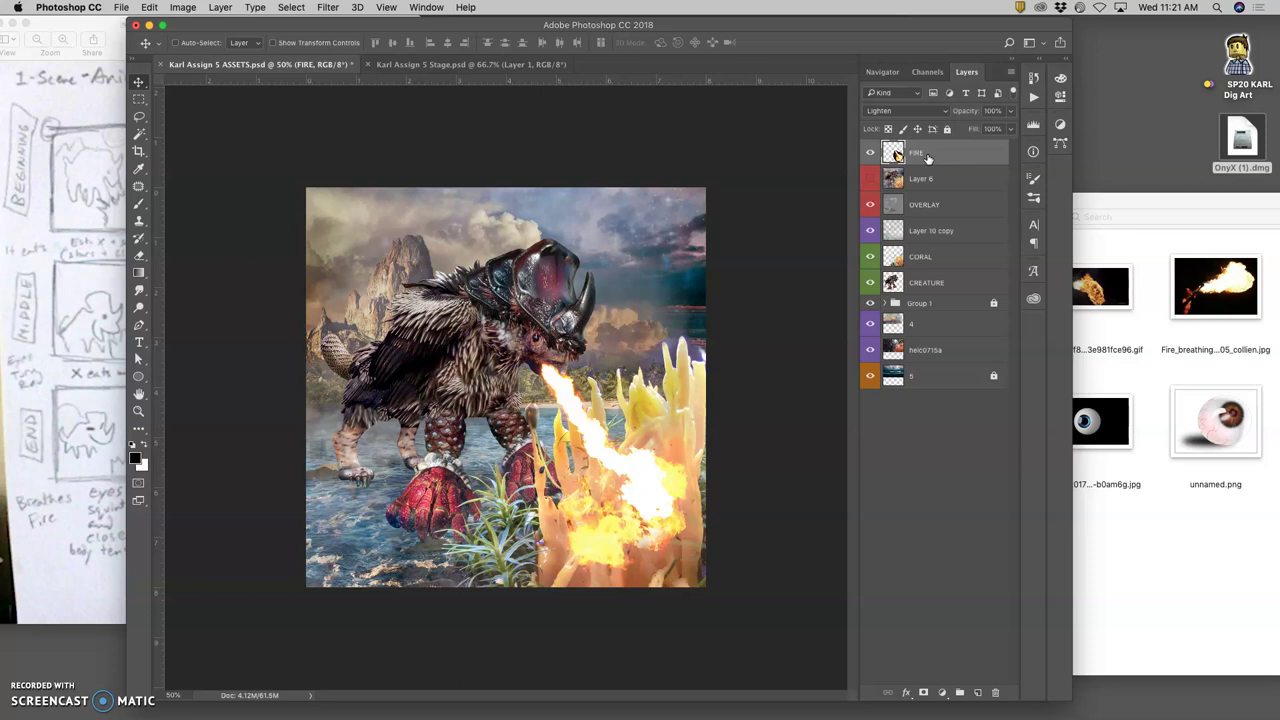
Duplicate the FIRE layer and enlarge the copy to about 122% by 107%, keeping the flame's origin at the creature's mouth.
key(super+j)
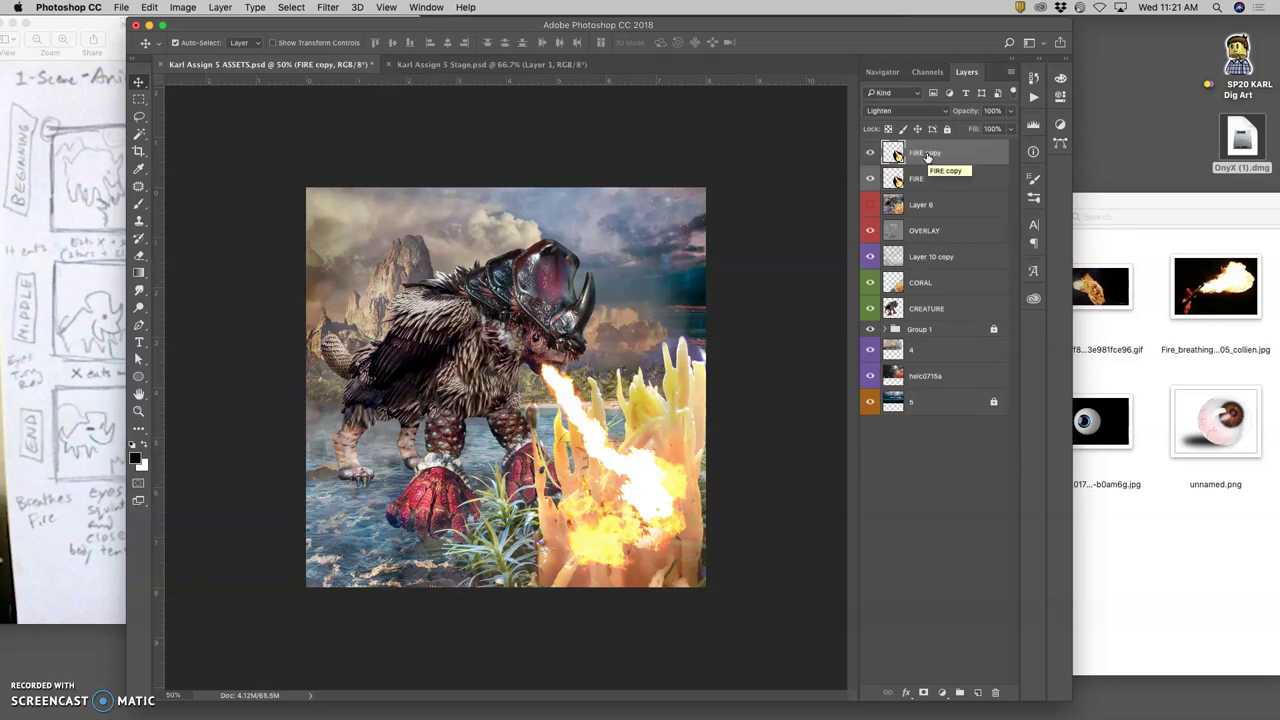
key(super+t)
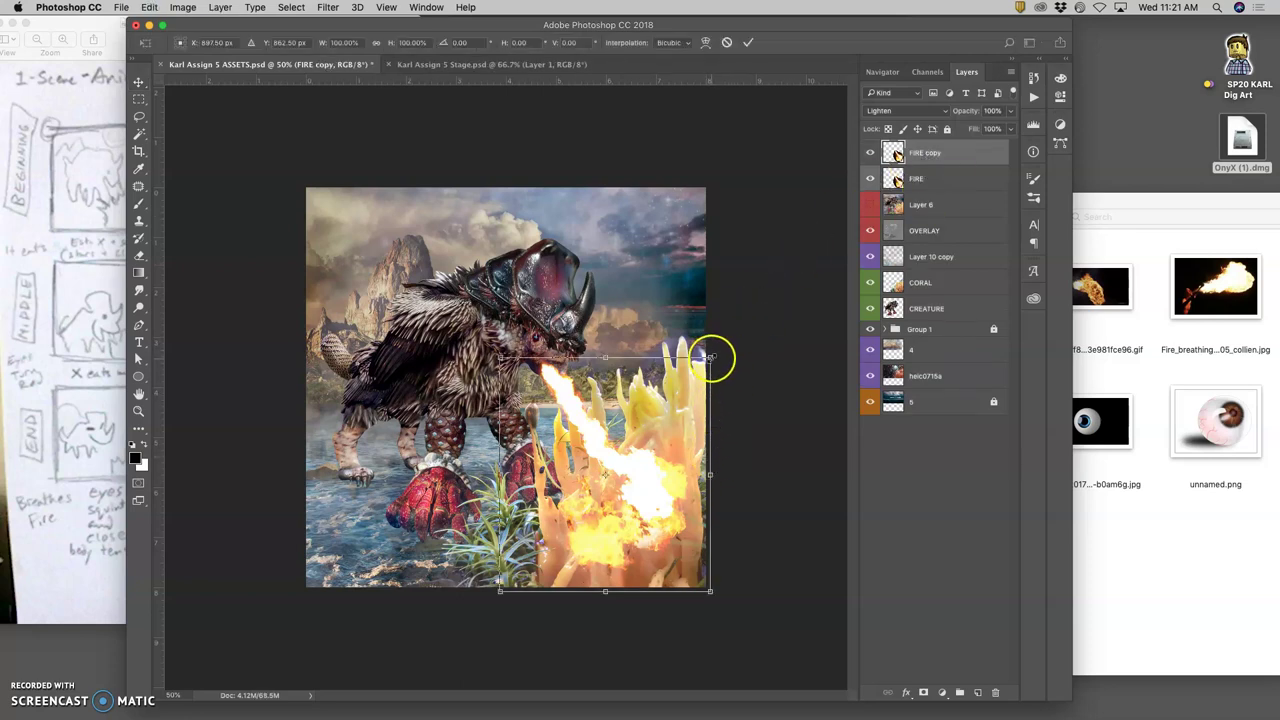
drag(710, 357, 742, 321)
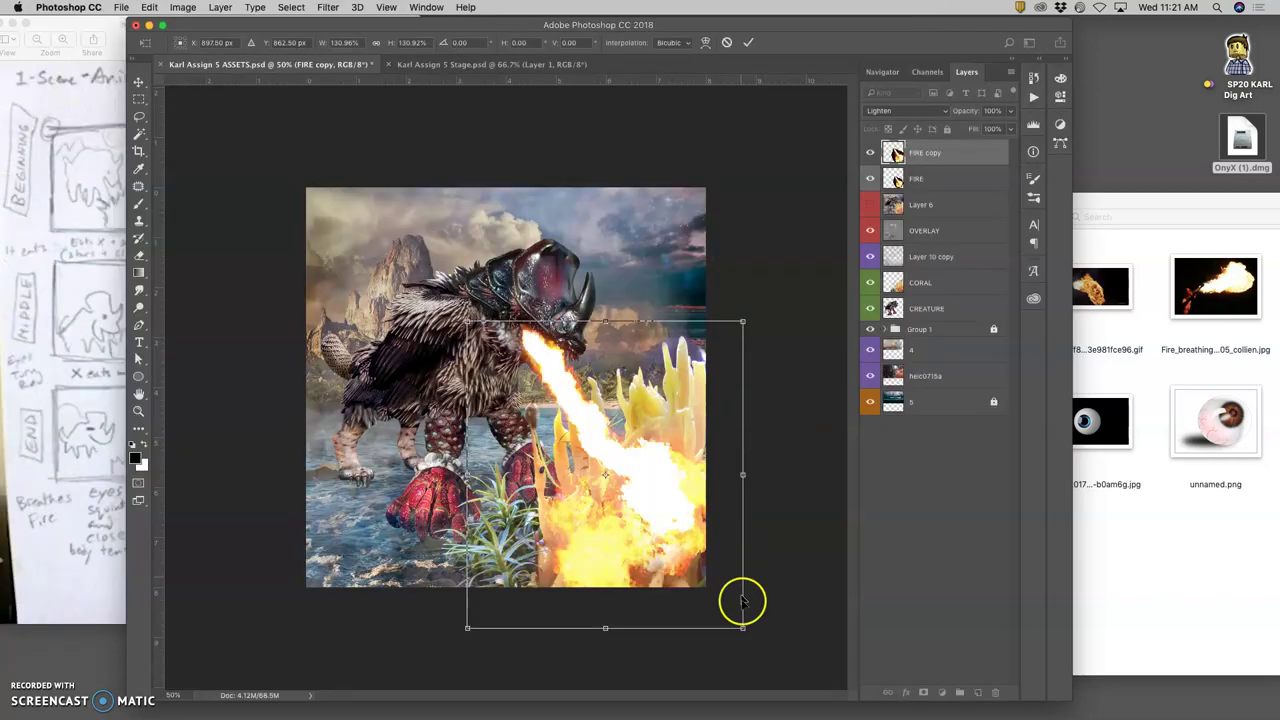
drag(742, 625, 727, 600)
drag(466, 321, 507, 369)
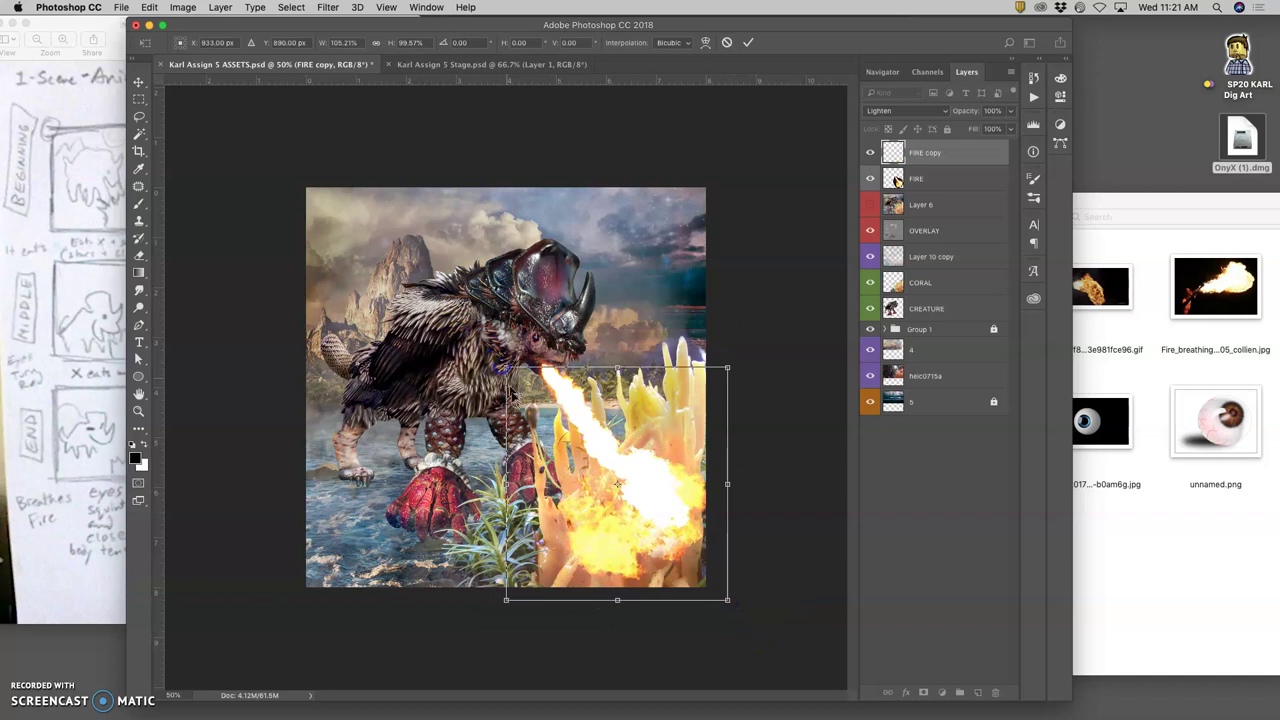
drag(506, 603, 488, 612)
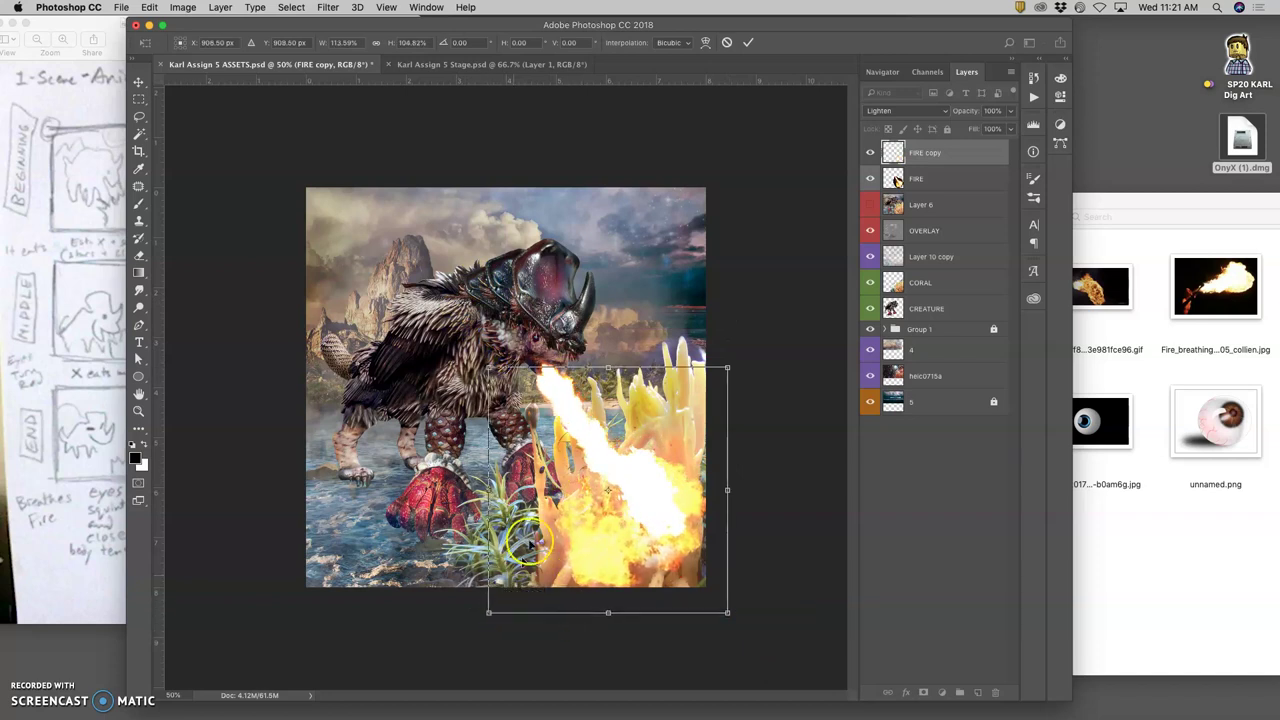
drag(734, 374, 751, 369)
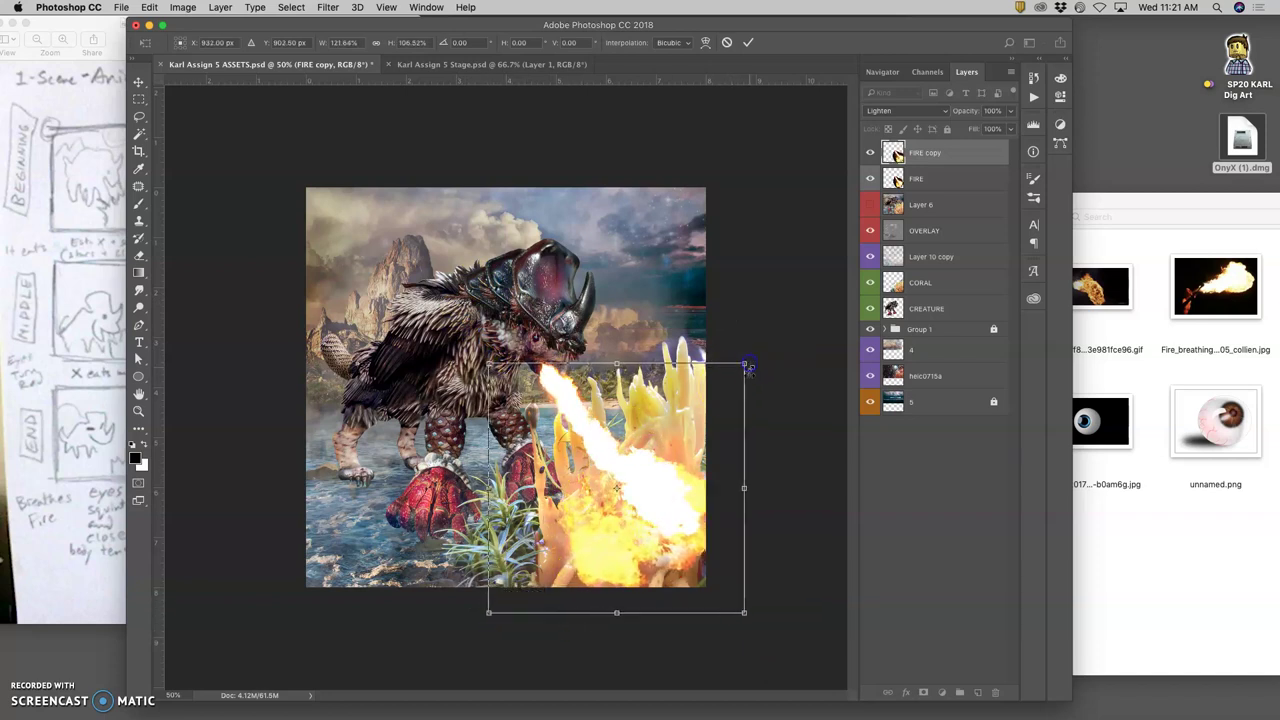
key(Return)
Compare the flame size with the enlarged FIRE copy shown and hidden, and delete the copy layer.
click(872, 153)
click(872, 153)
click(872, 153)
click(872, 153)
click(872, 153)
click(872, 153)
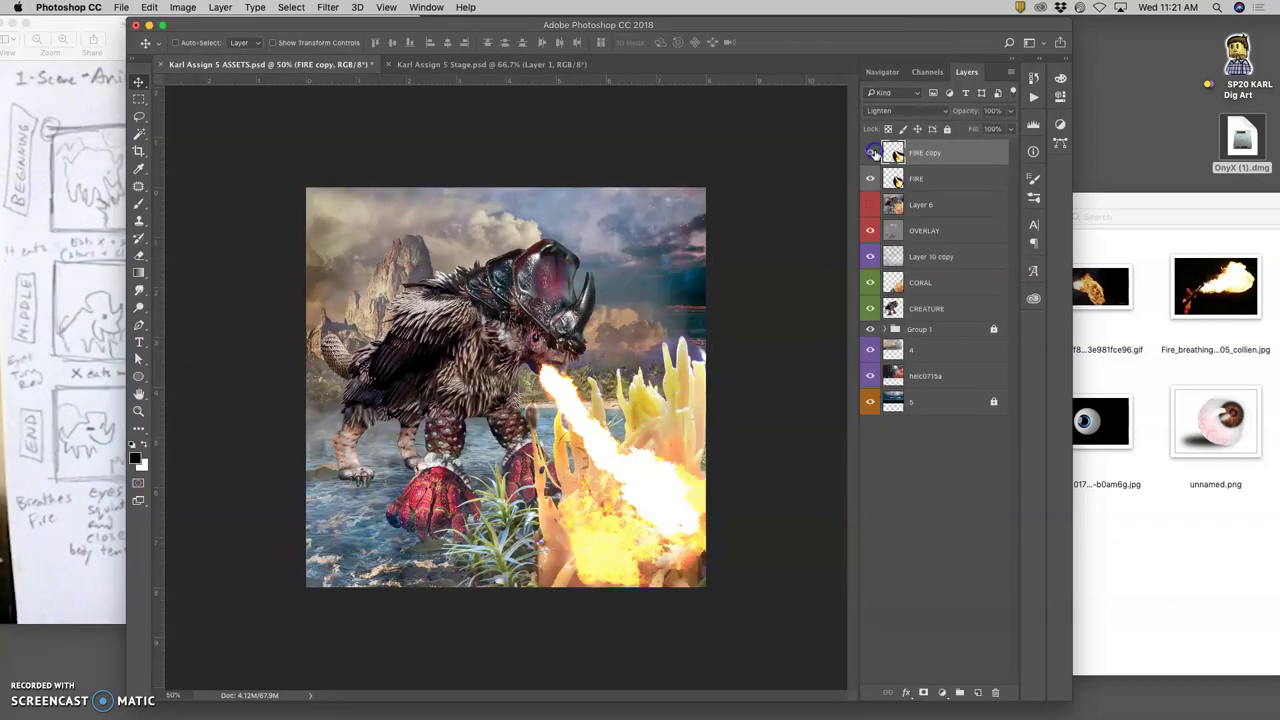
click(873, 153)
key(Delete)
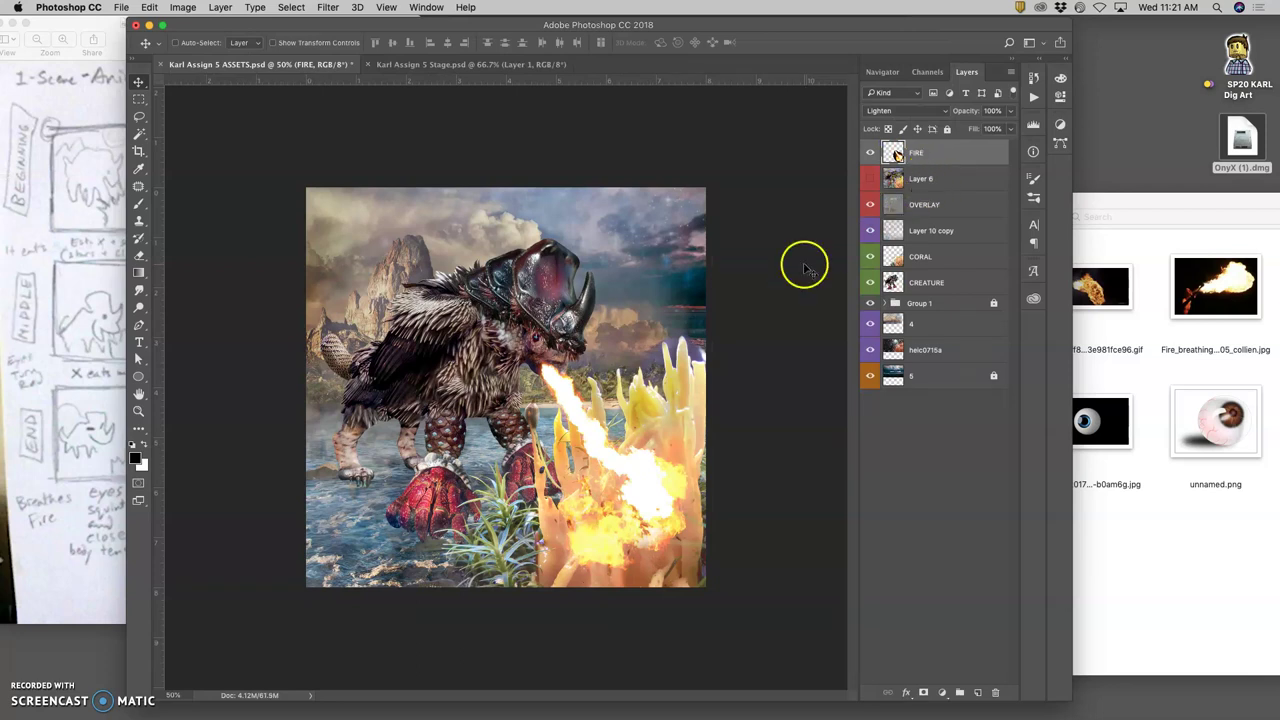
Hide the FIRE layer and review the rough storyboard sketch and the Karl Assign 5 Stage document.
click(870, 153)
click(70, 225)
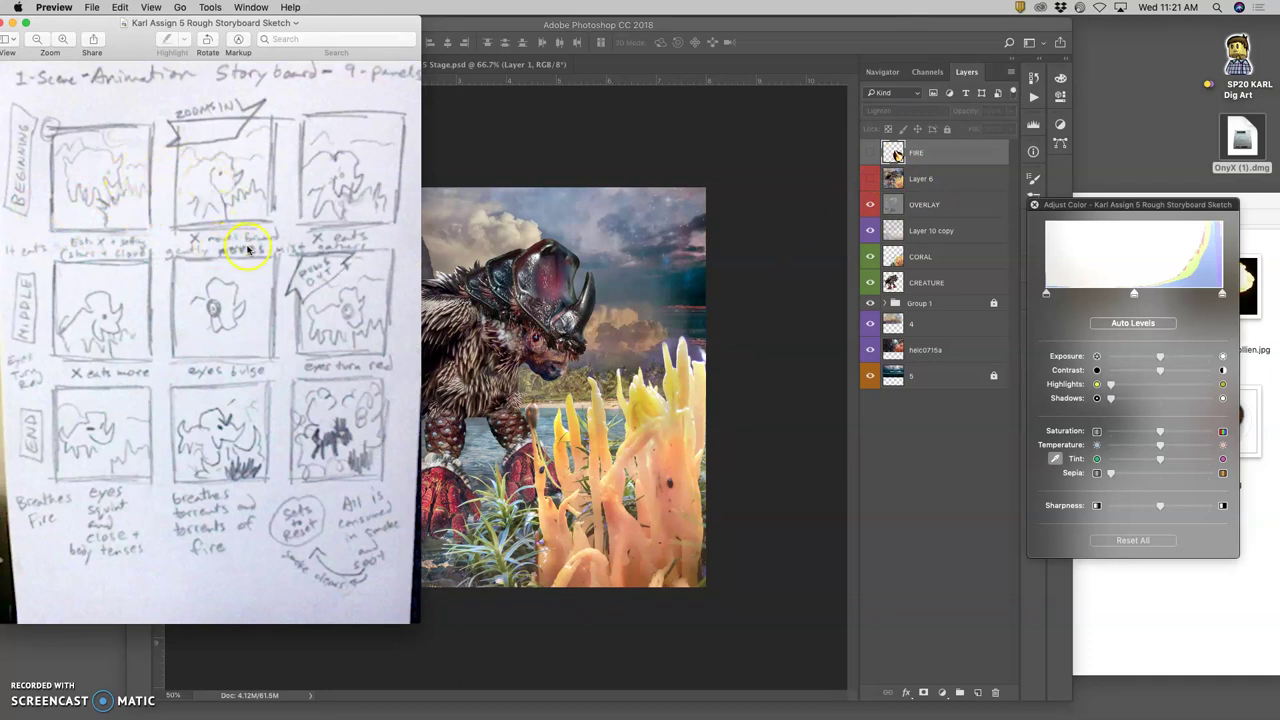
click(515, 237)
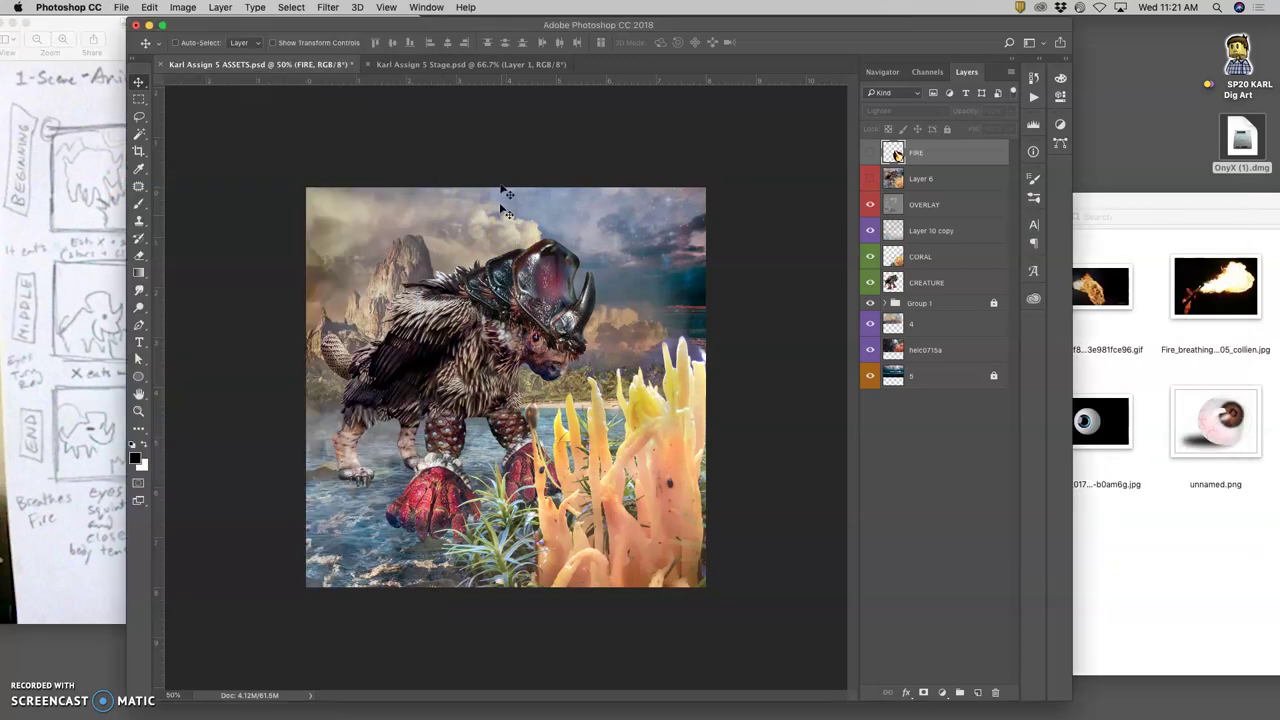
click(466, 63)
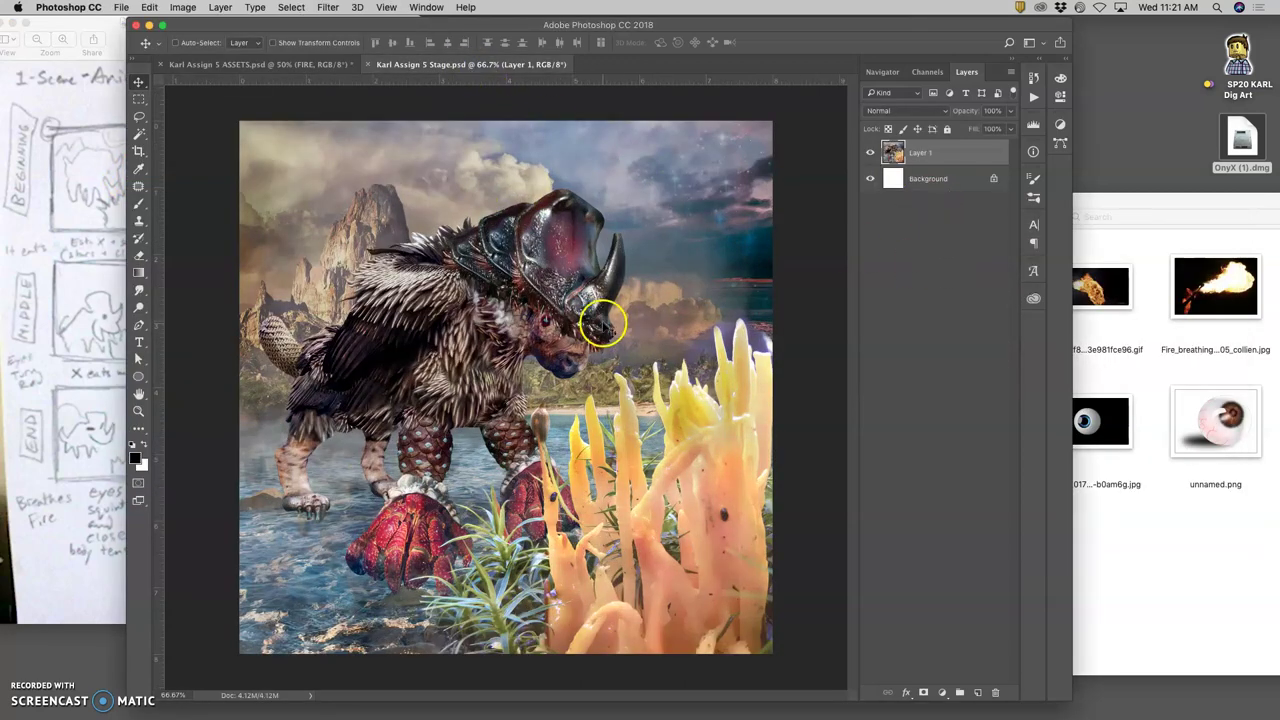
click(294, 64)
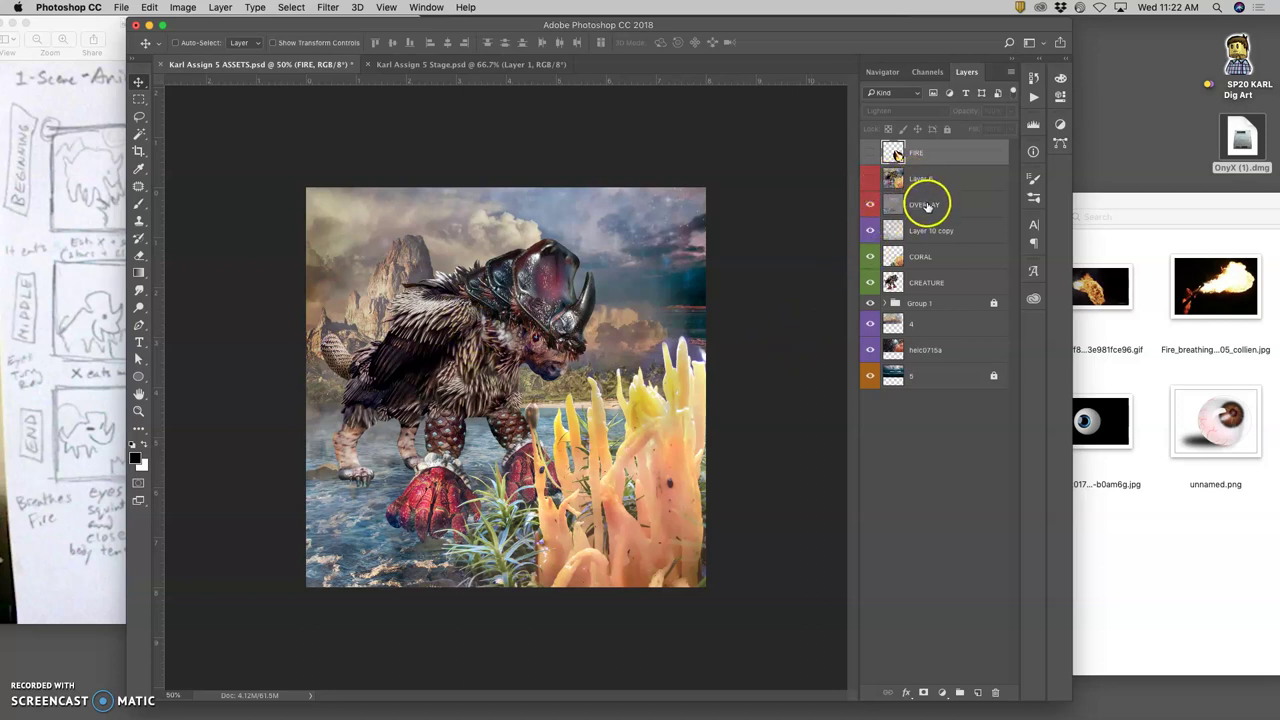
click(140, 101)
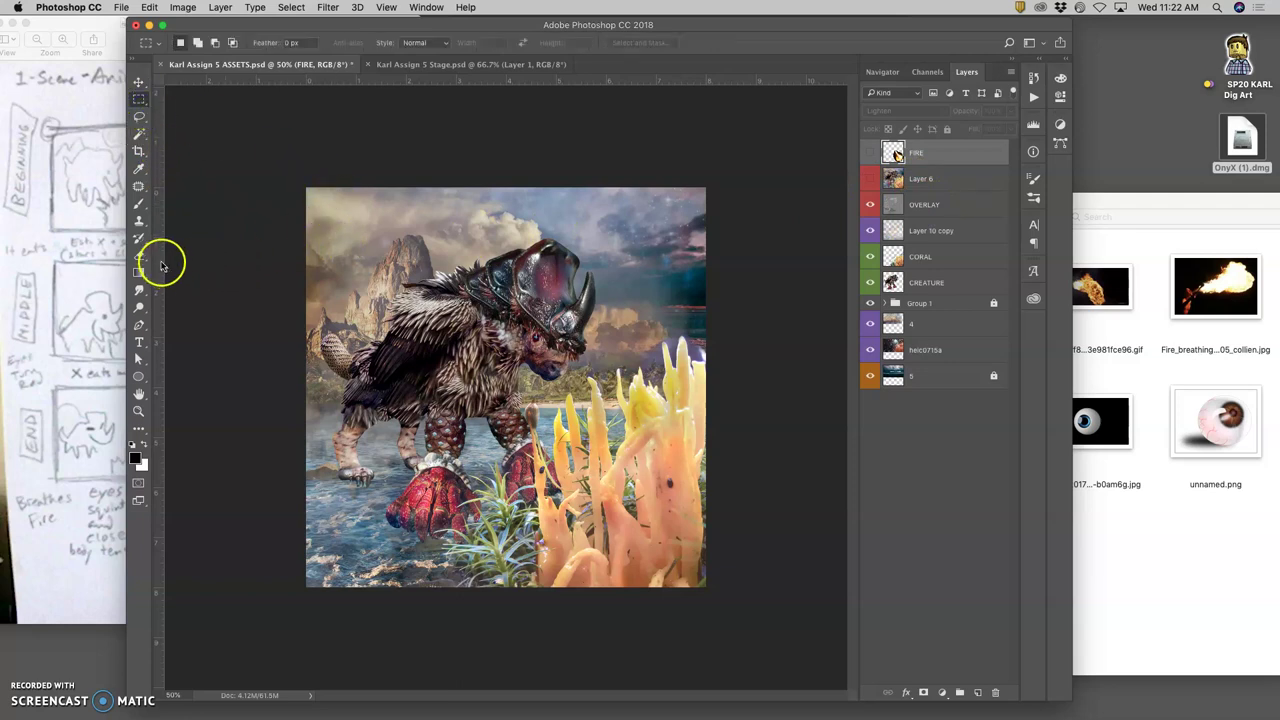
click(182, 8)
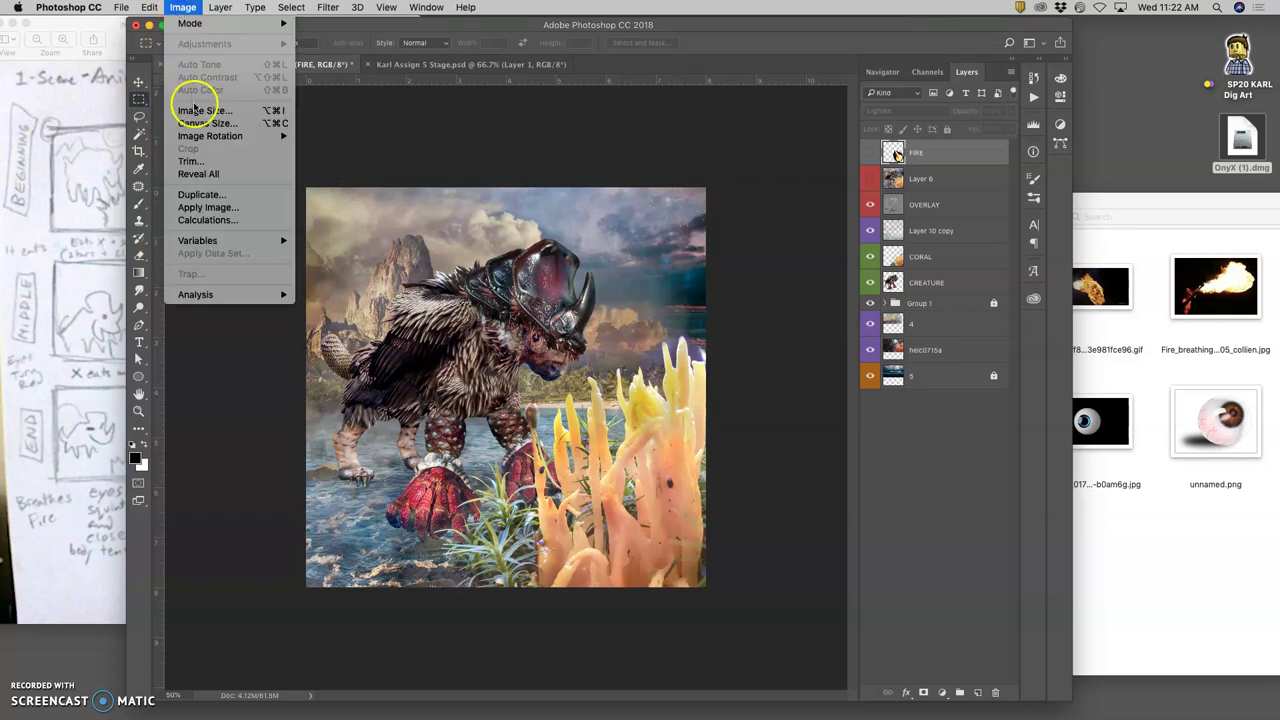
click(362, 130)
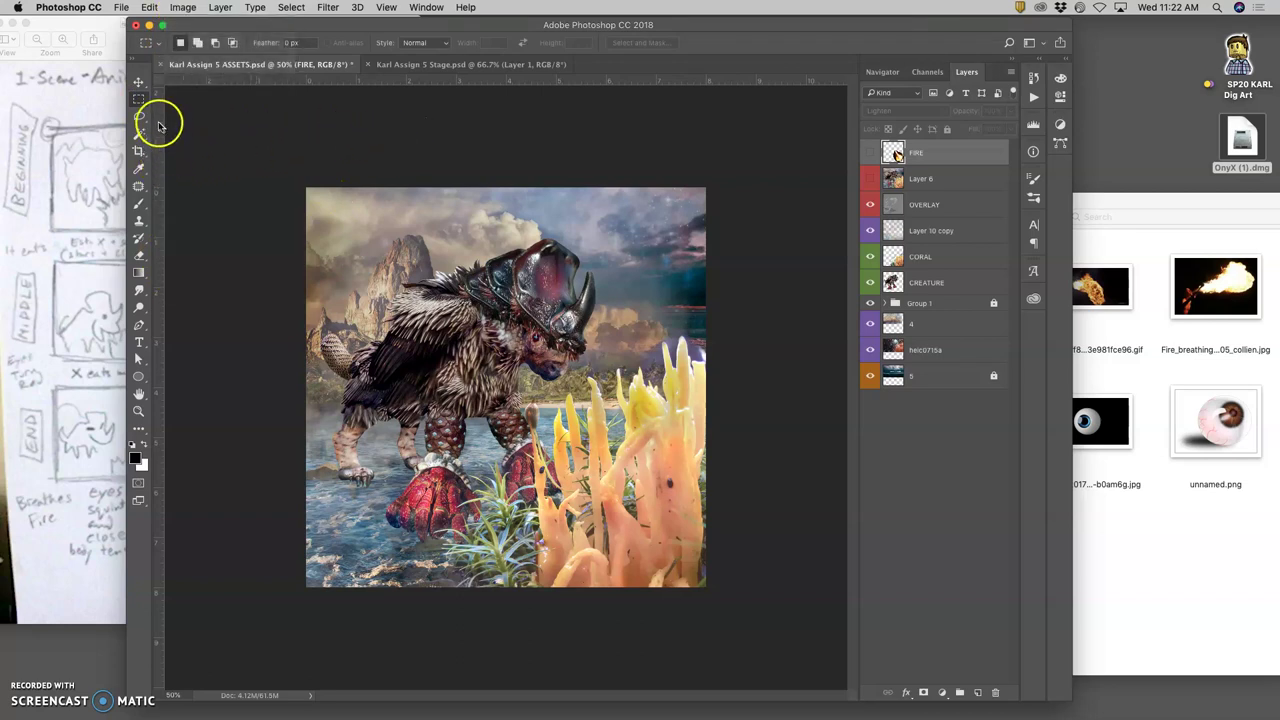
Place two vertical and two horizontal guides about 1 inch inside the canvas edges to frame the creature.
click(139, 81)
drag(203, 131, 358, 158)
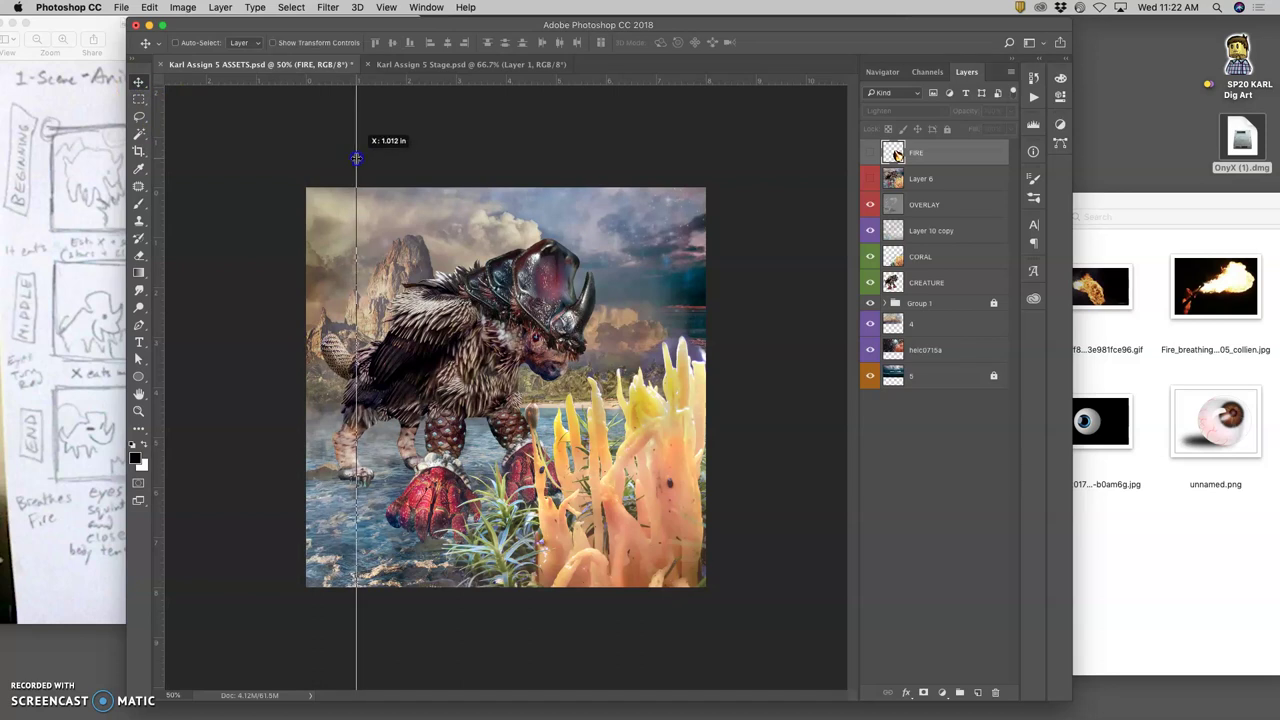
drag(356, 158, 356, 158)
drag(457, 80, 445, 238)
drag(508, 80, 511, 537)
drag(161, 316, 655, 353)
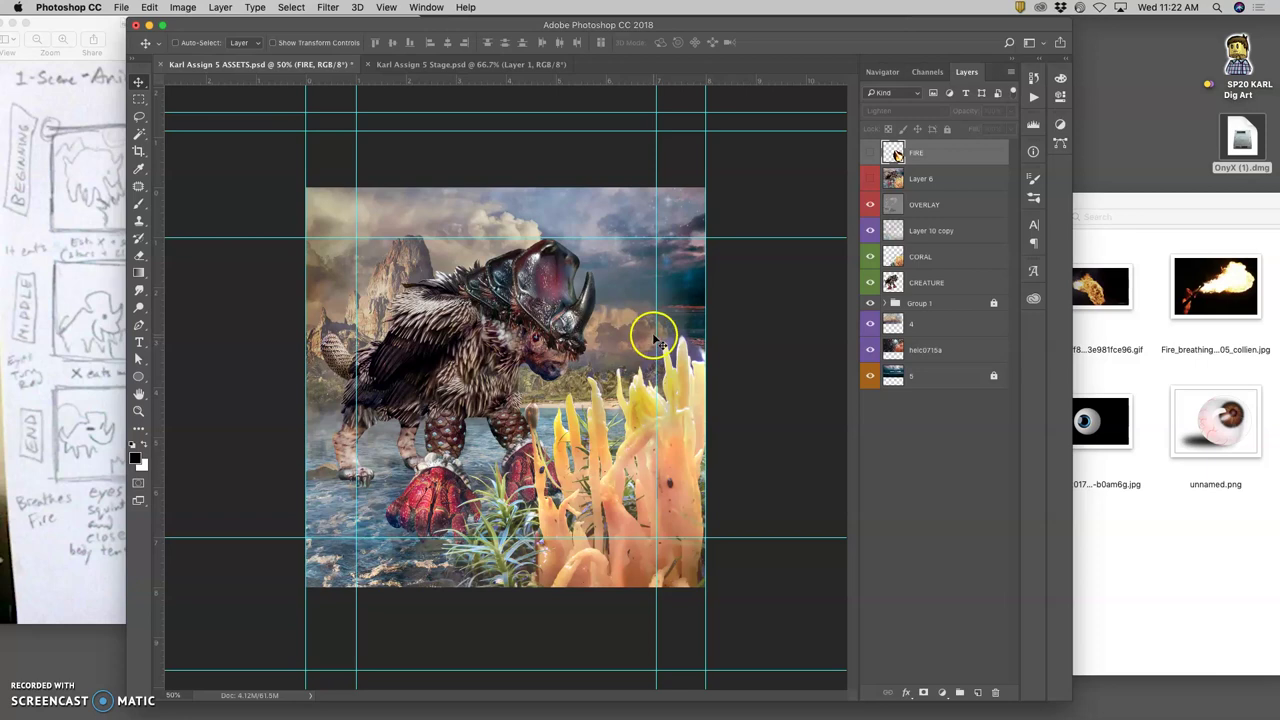
Shift the four inner guides outward to about 0.75 inch from each canvas edge.
drag(655, 332, 668, 331)
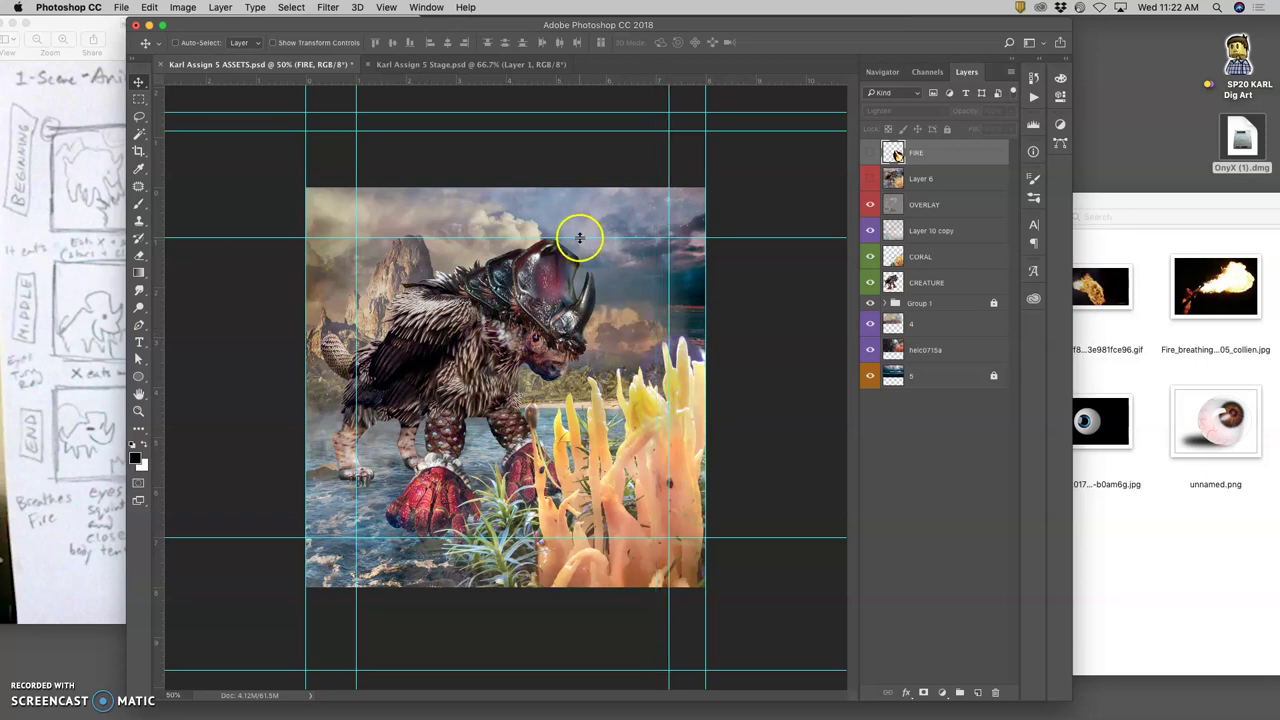
drag(578, 235, 578, 225)
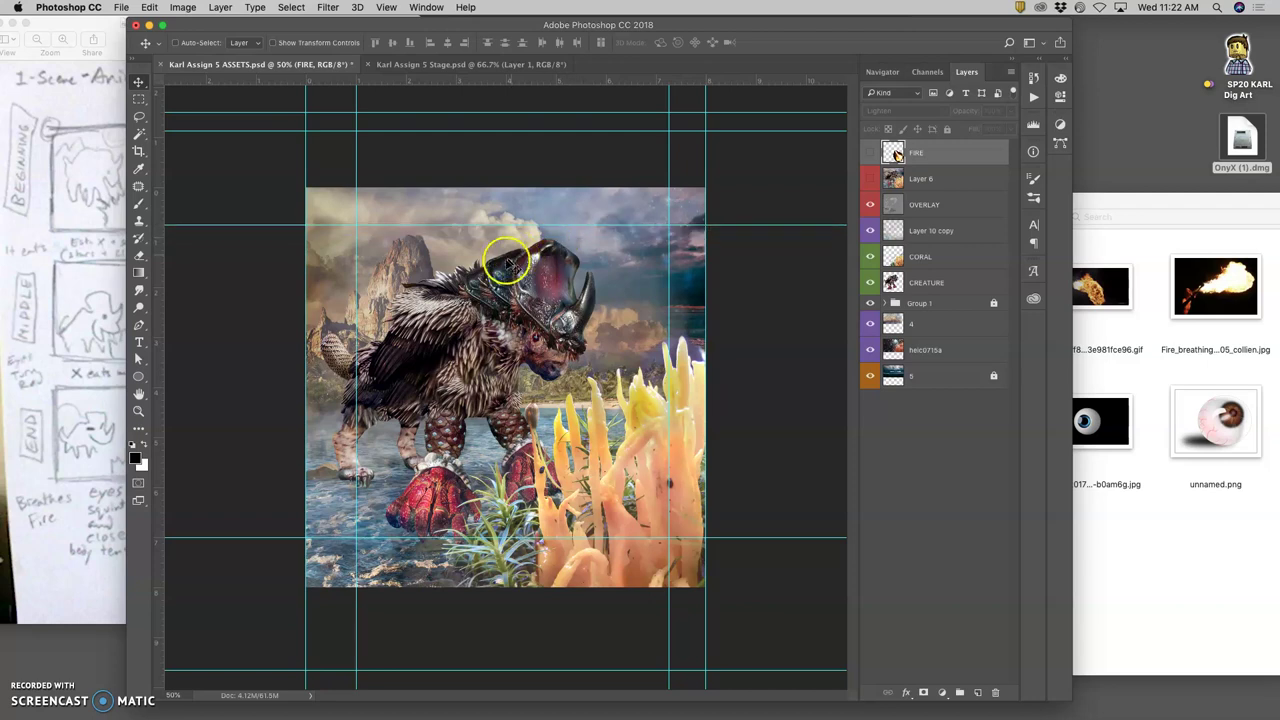
drag(356, 282, 343, 280)
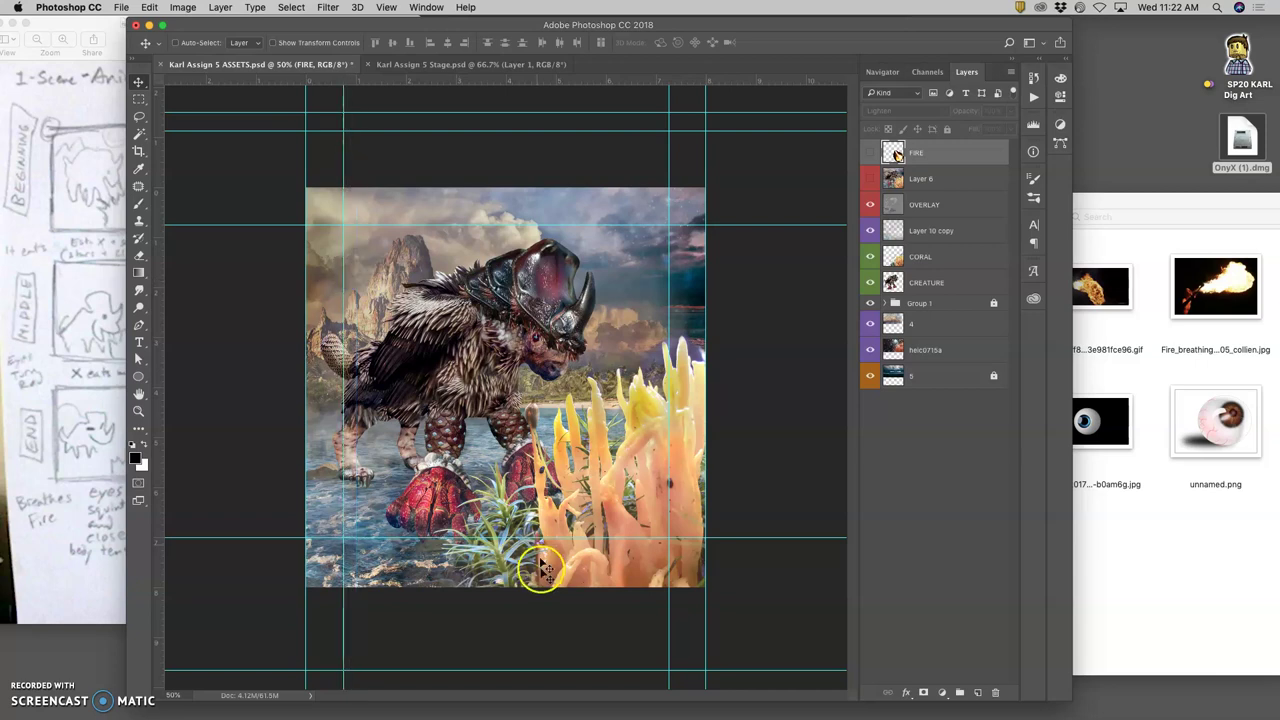
drag(523, 538, 565, 400)
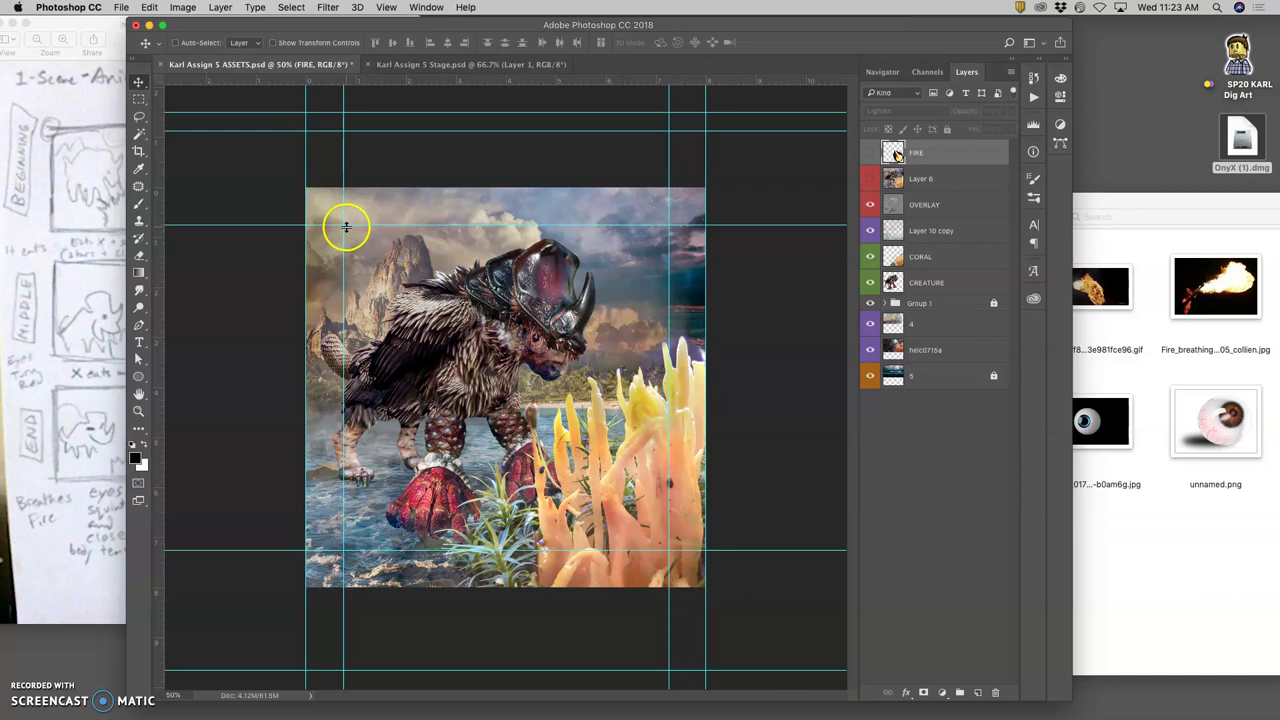
Consult the storyboard sketch and crop the composition to the inner guides with a 1:1 square ratio.
click(95, 262)
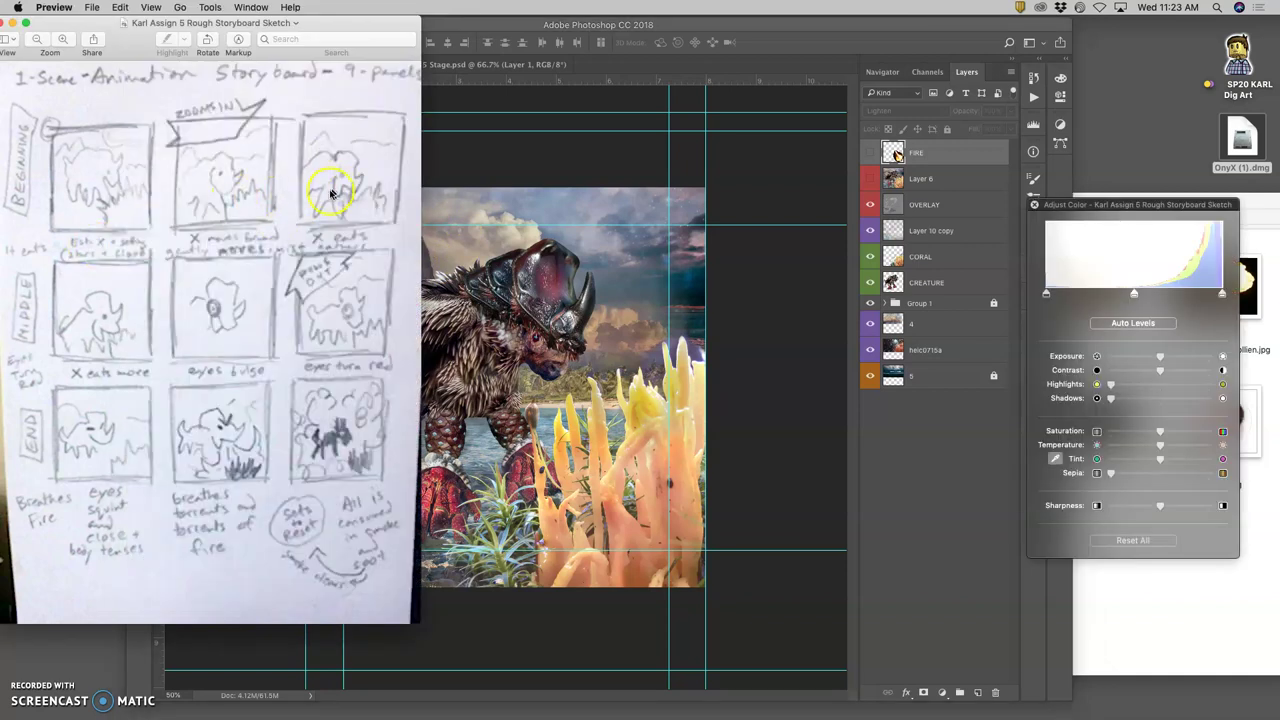
click(424, 216)
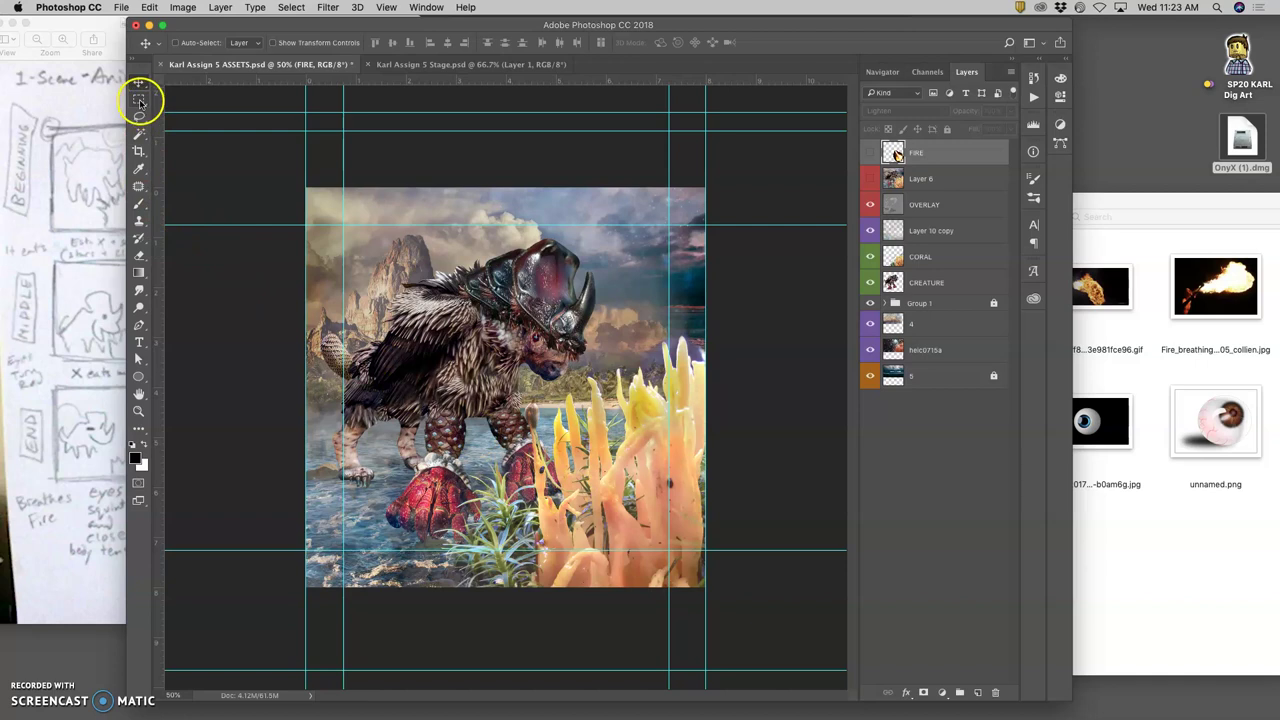
click(139, 150)
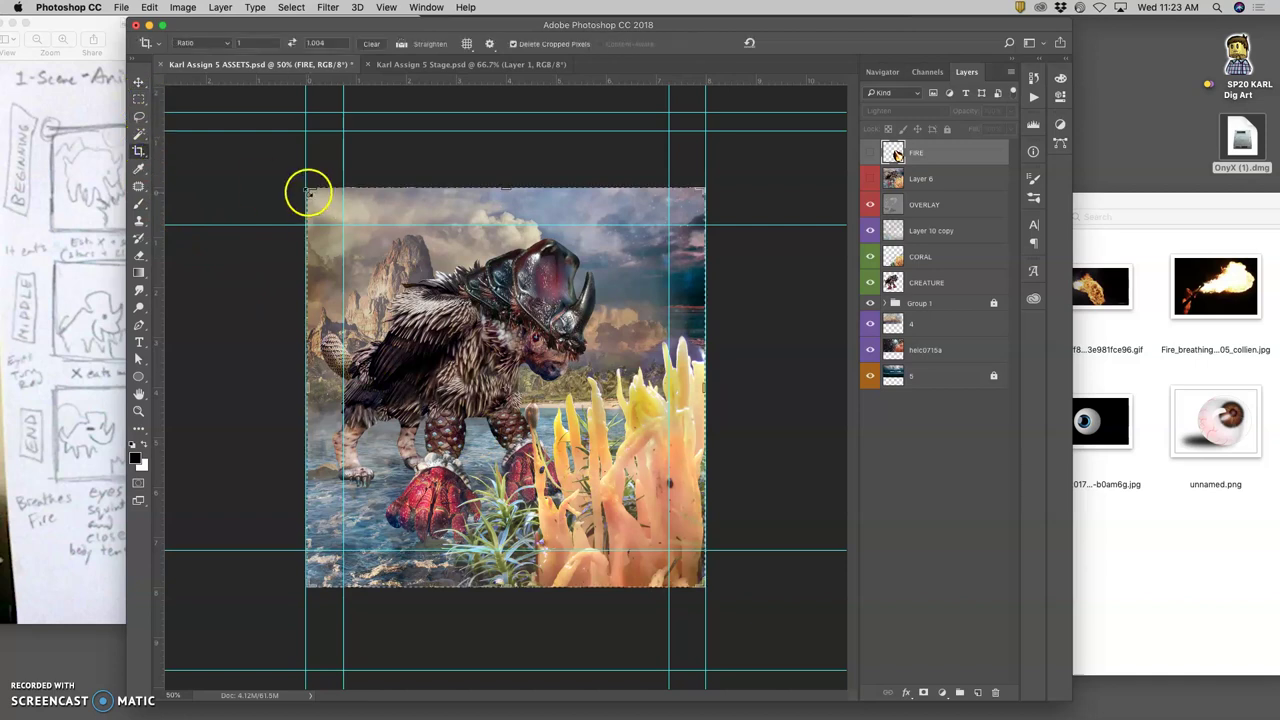
drag(312, 193, 343, 226)
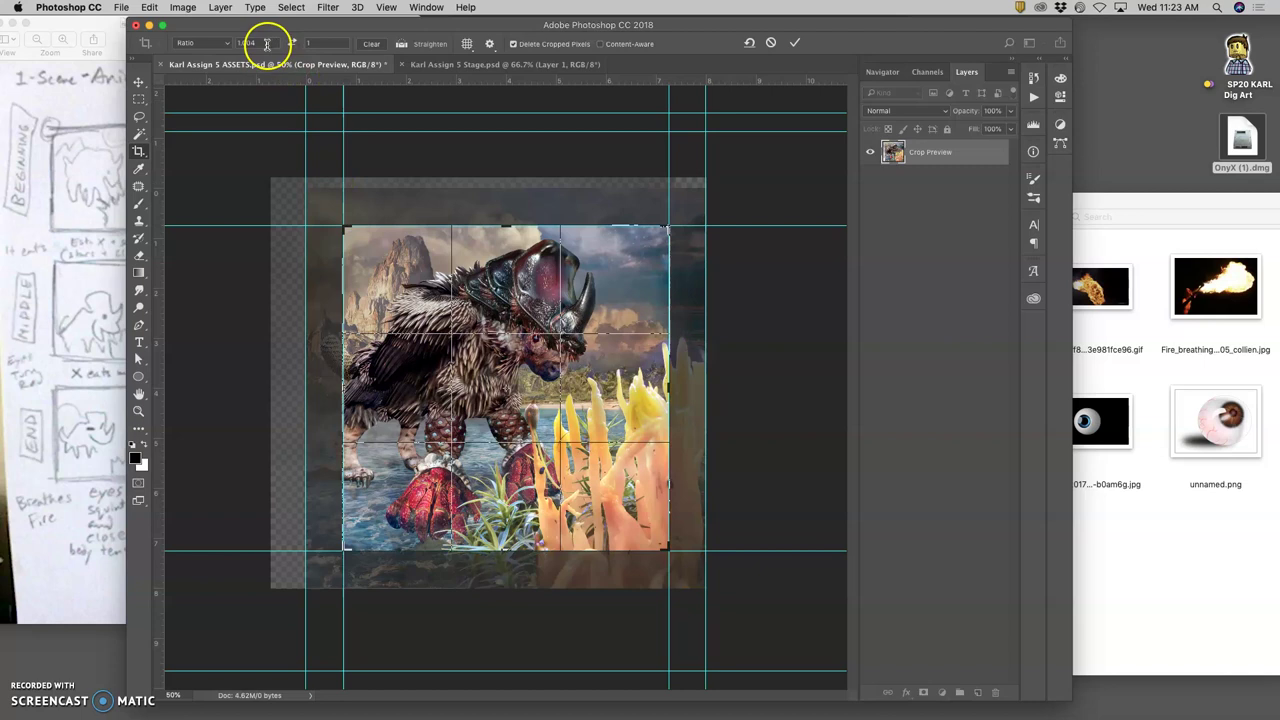
text(1)
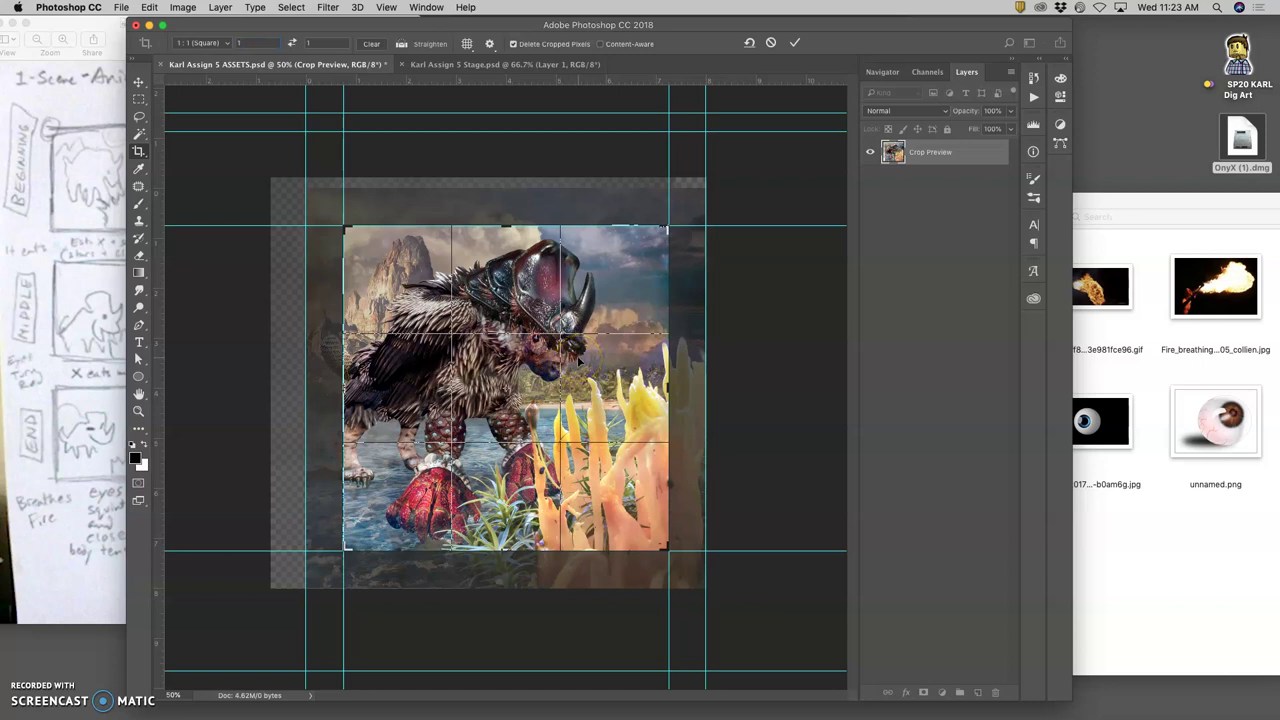
key(Return)
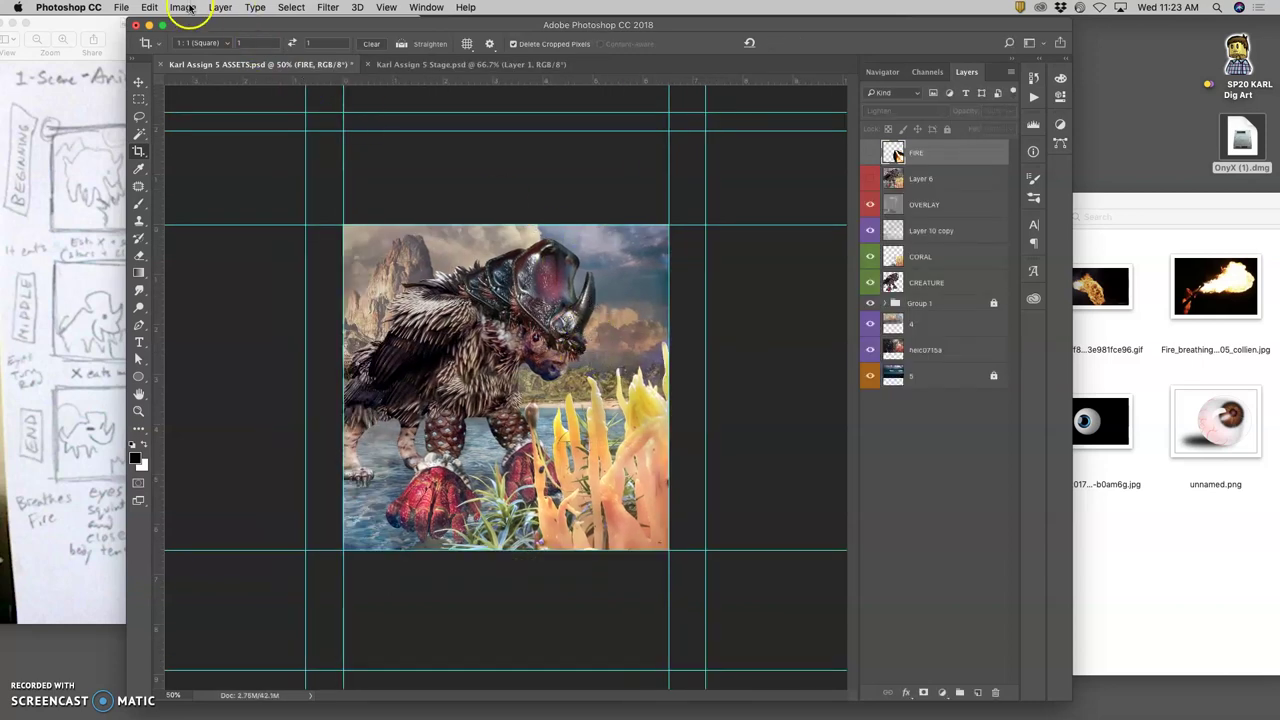
Check the cropped document's width, height and resolution in Image Size without changing them.
click(139, 81)
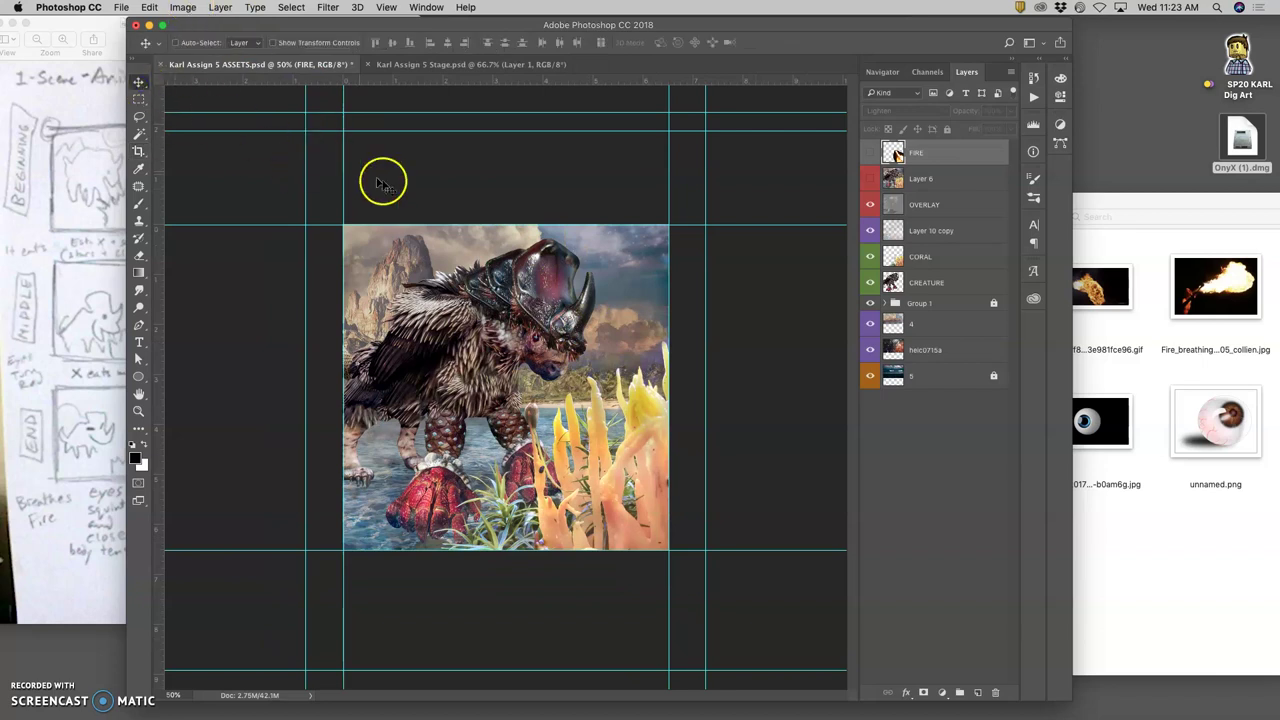
click(183, 7)
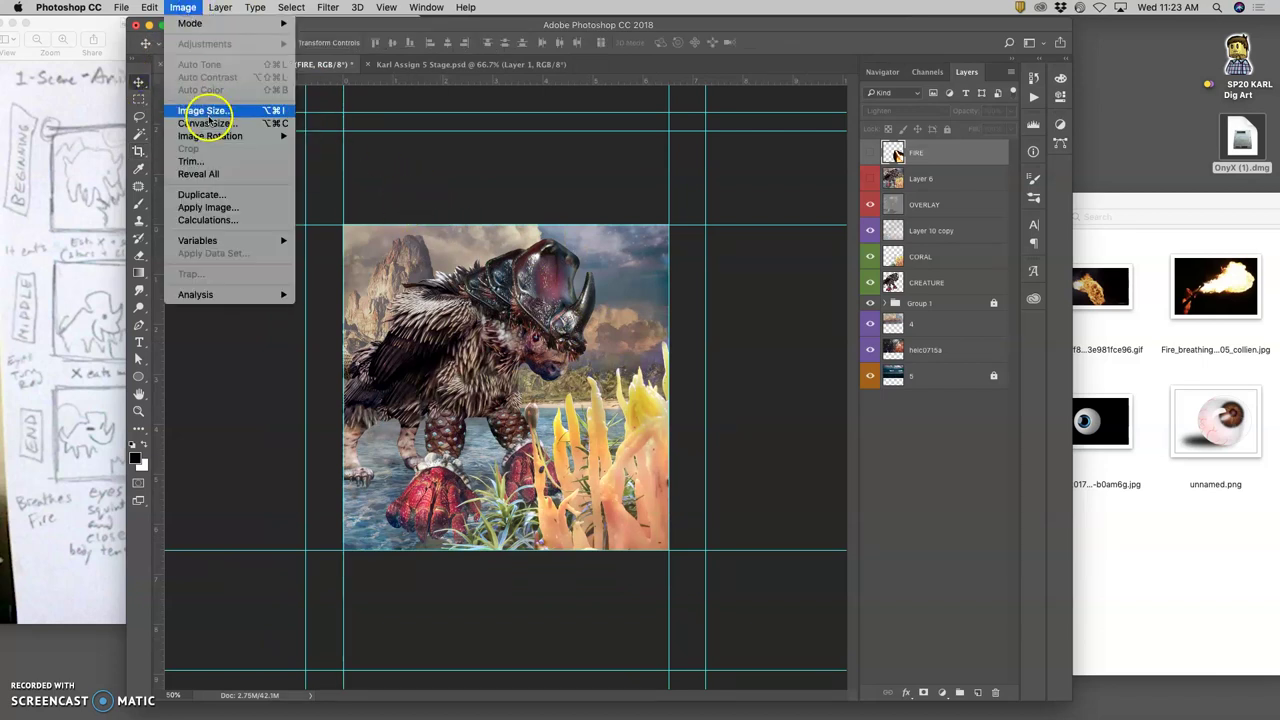
click(206, 111)
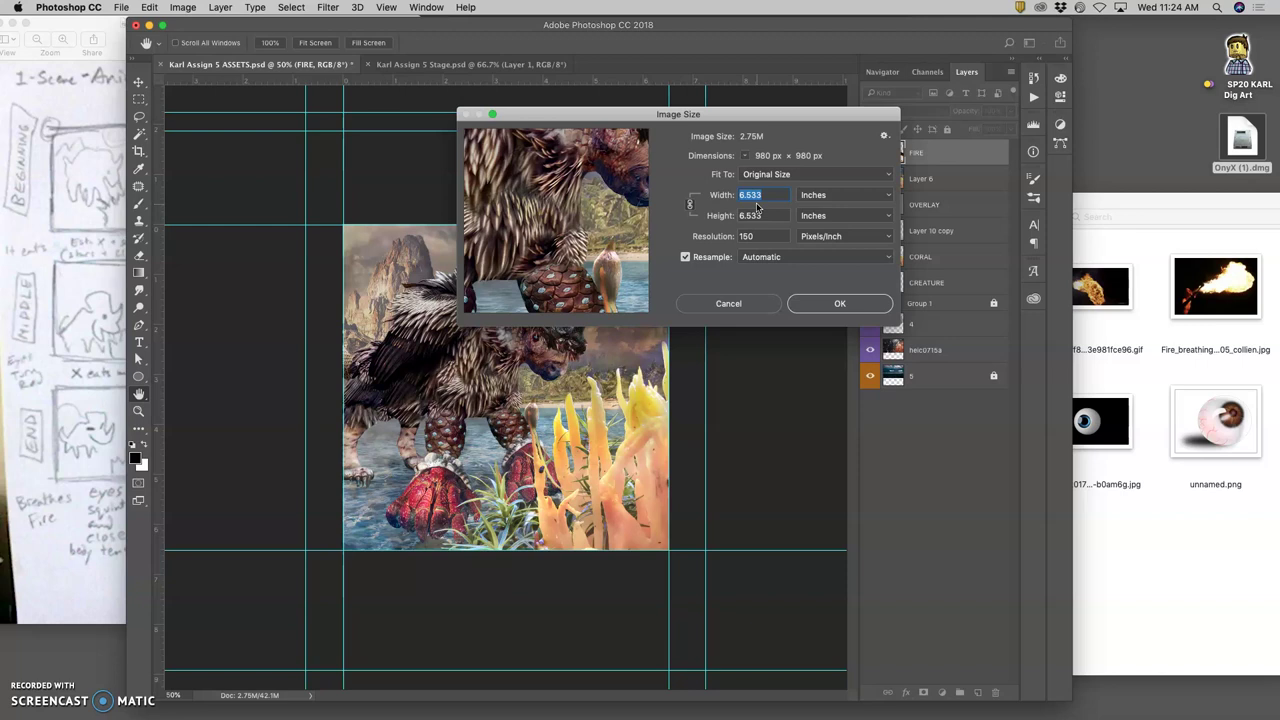
click(744, 304)
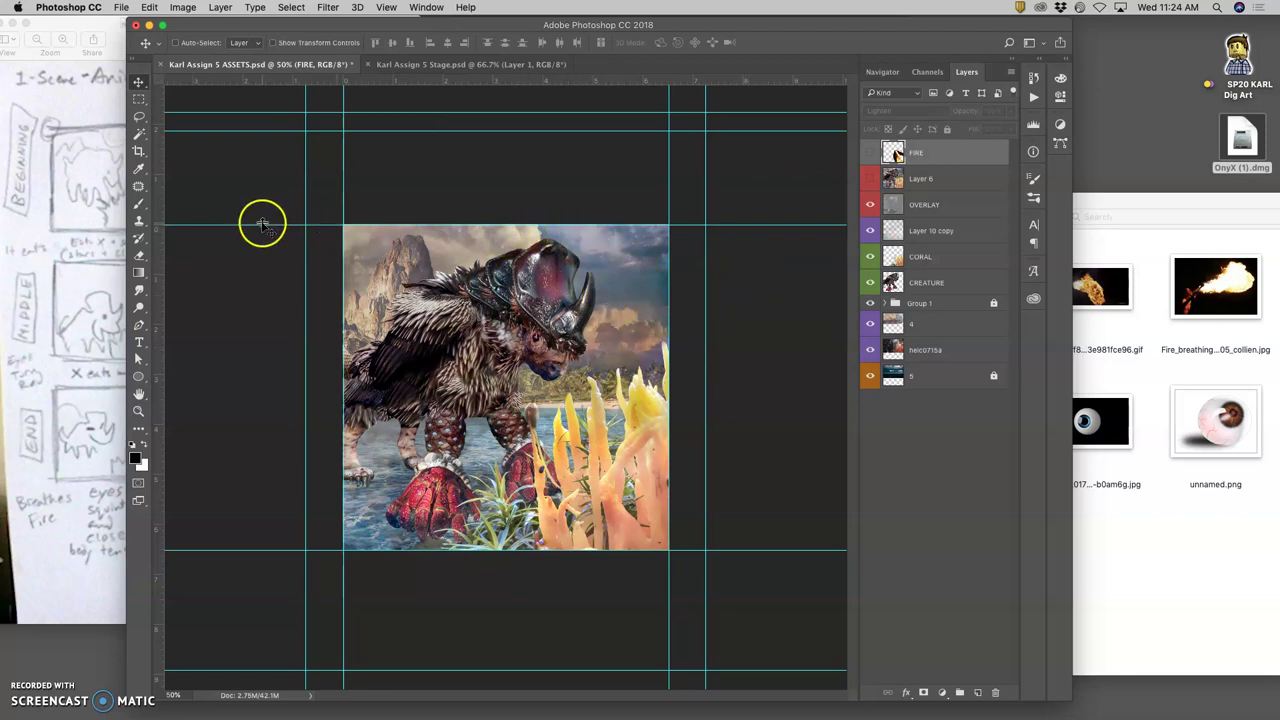
Align the inner guides exactly with the edges of the cropped image.
mouse_move(261, 224)
mouse_down()
mouse_move(263, 186)
mouse_move(263, 224)
mouse_up()
mouse_move(343, 251)
mouse_down()
mouse_move(297, 249)
mouse_move(332, 256)
mouse_up()
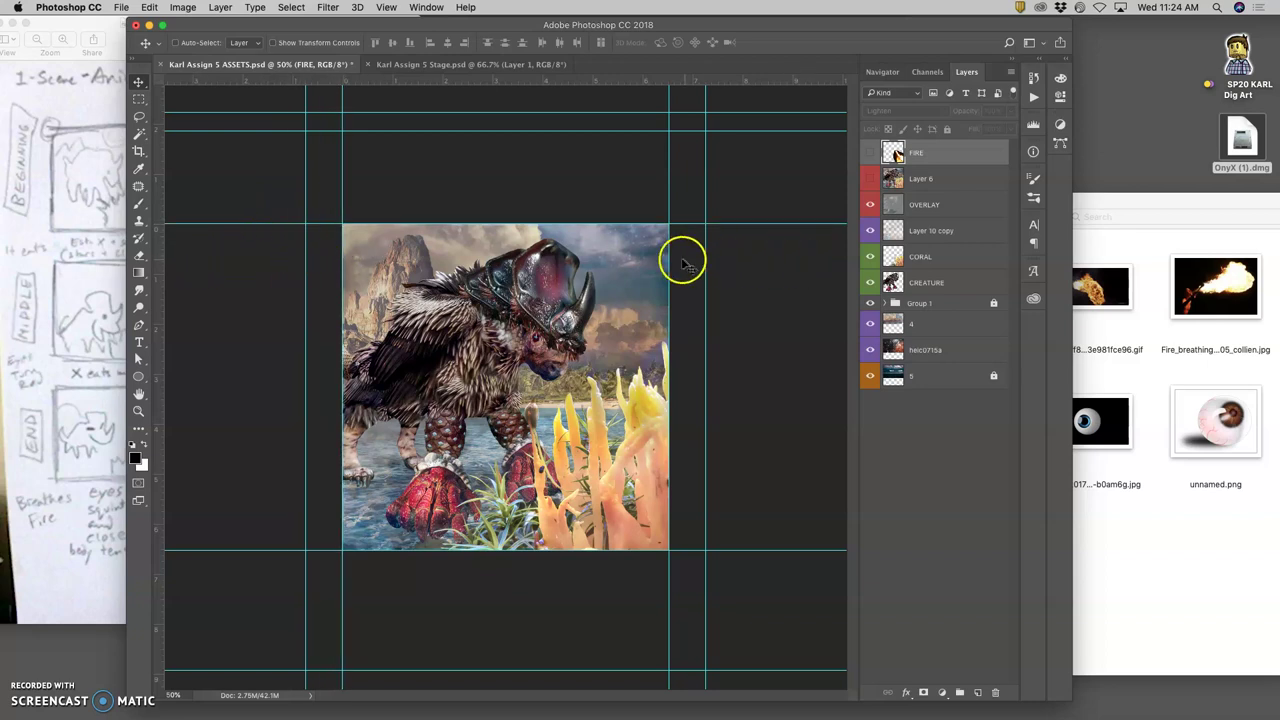
drag(669, 261, 669, 262)
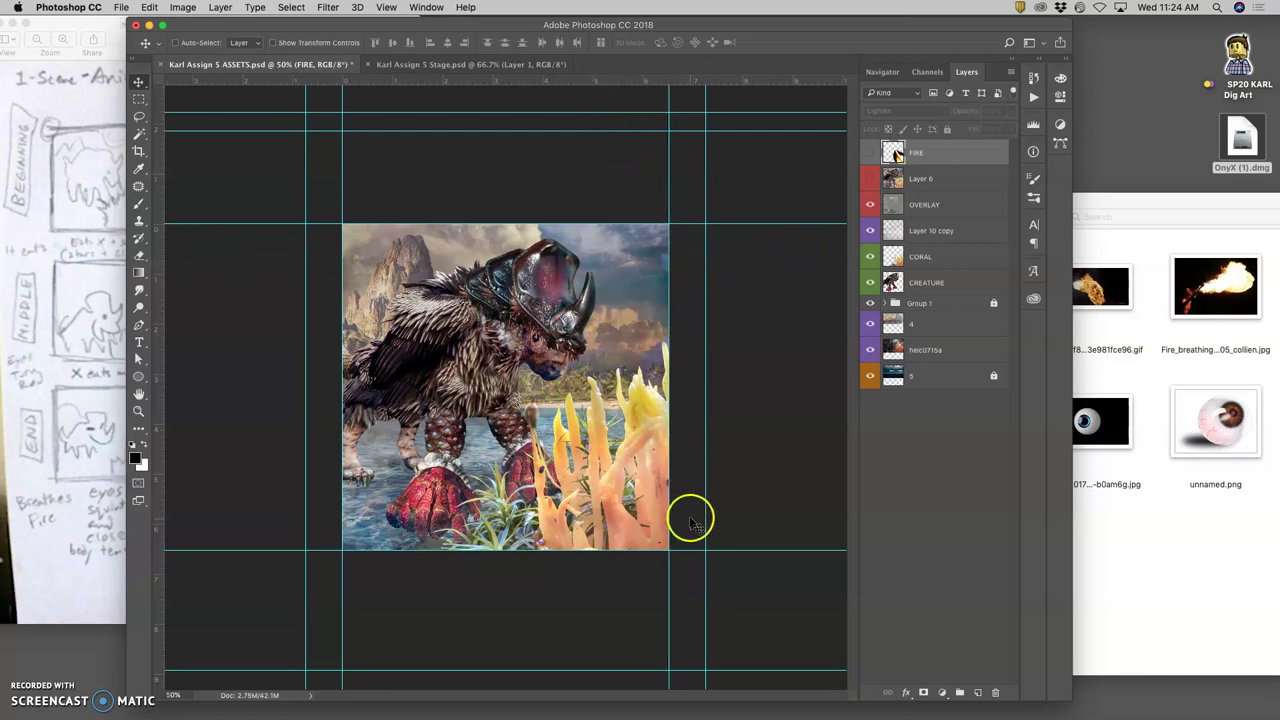
mouse_move(678, 550)
mouse_down()
mouse_move(692, 560)
mouse_move(703, 548)
mouse_up()
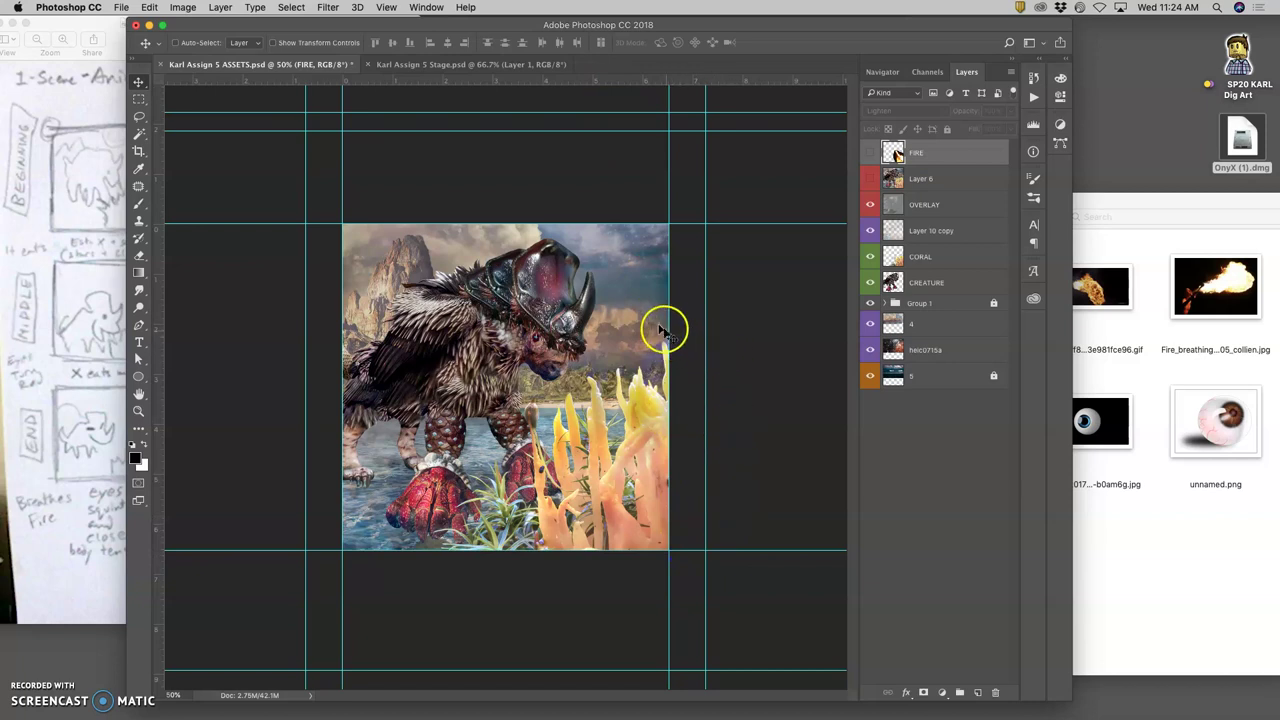
Try to resample the cropped image to 8 by 8 inches at 150 pixels/inch in Image Size.
click(139, 151)
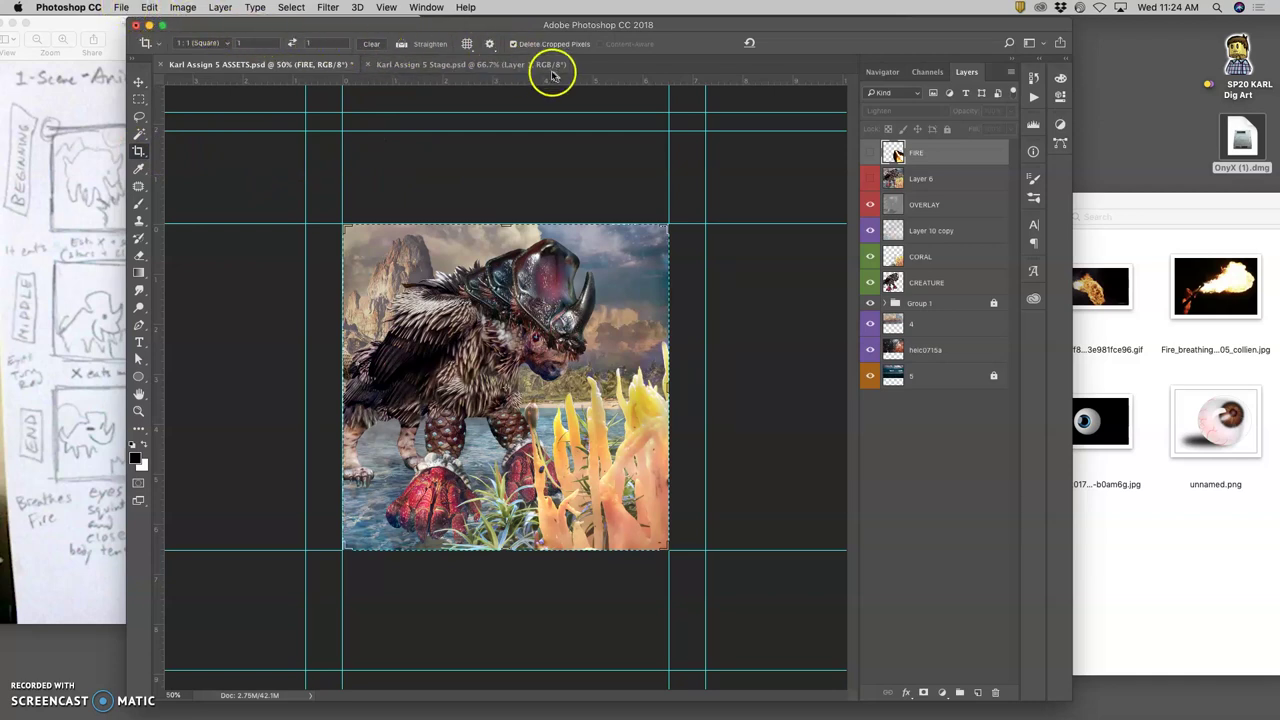
click(178, 8)
click(200, 108)
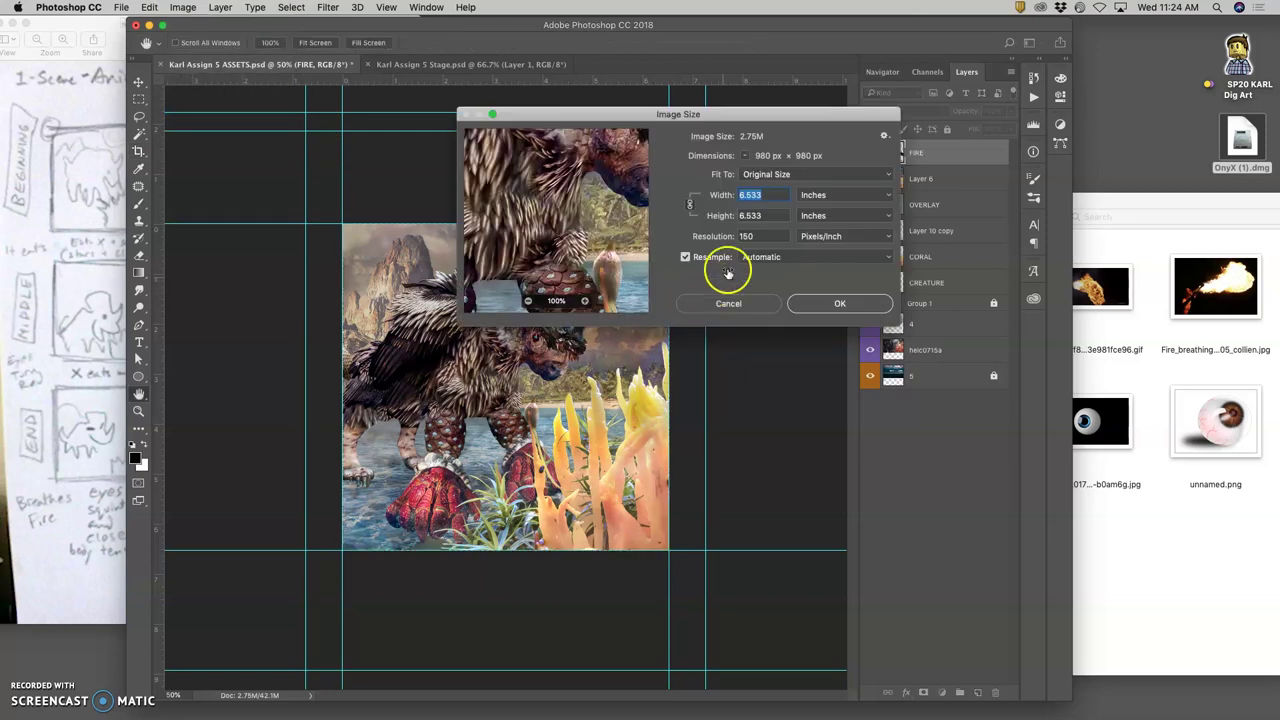
text(8)
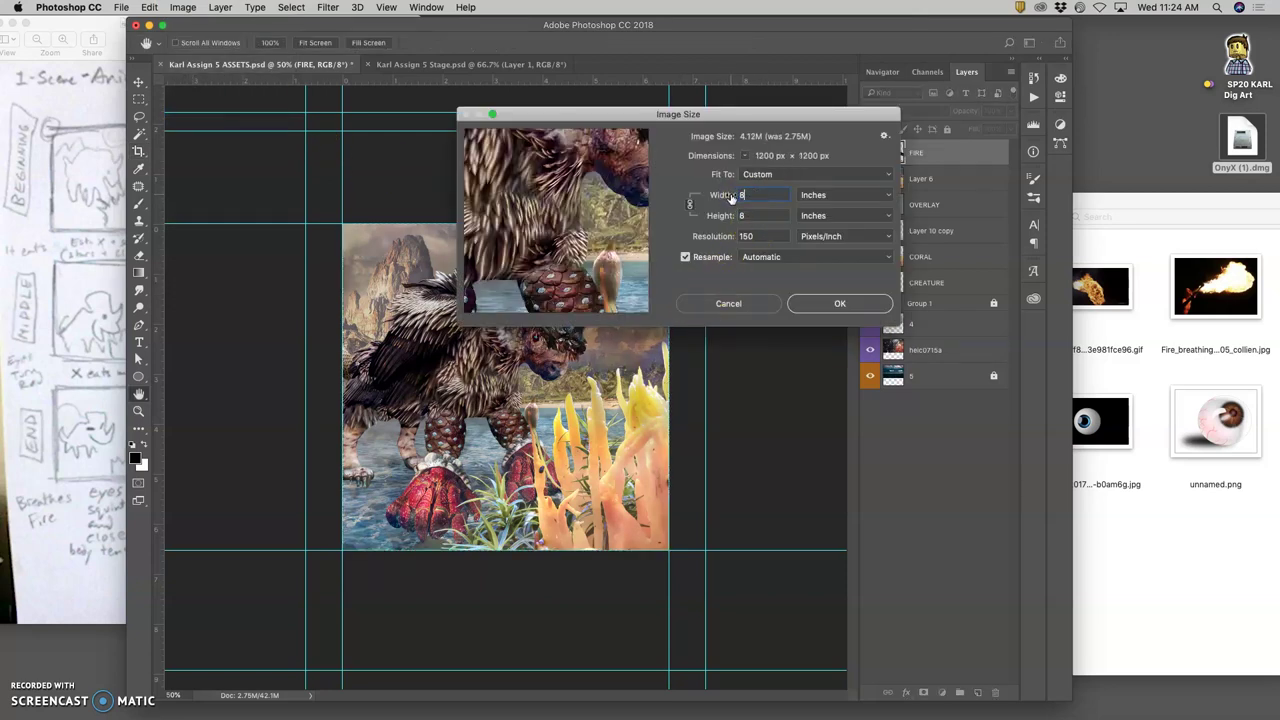
click(836, 304)
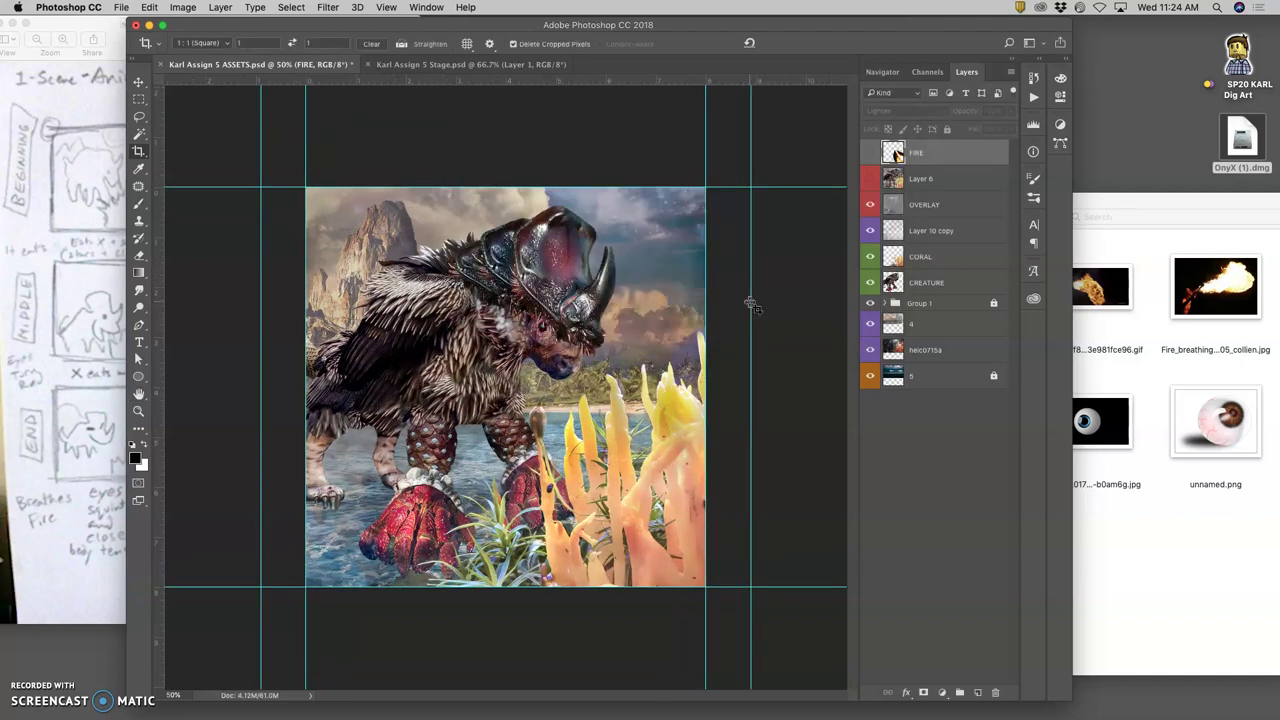
key(super+z)
Try to extend the cropped canvas to 8 by 8 inches around the centre anchor in Canvas Size.
click(183, 7)
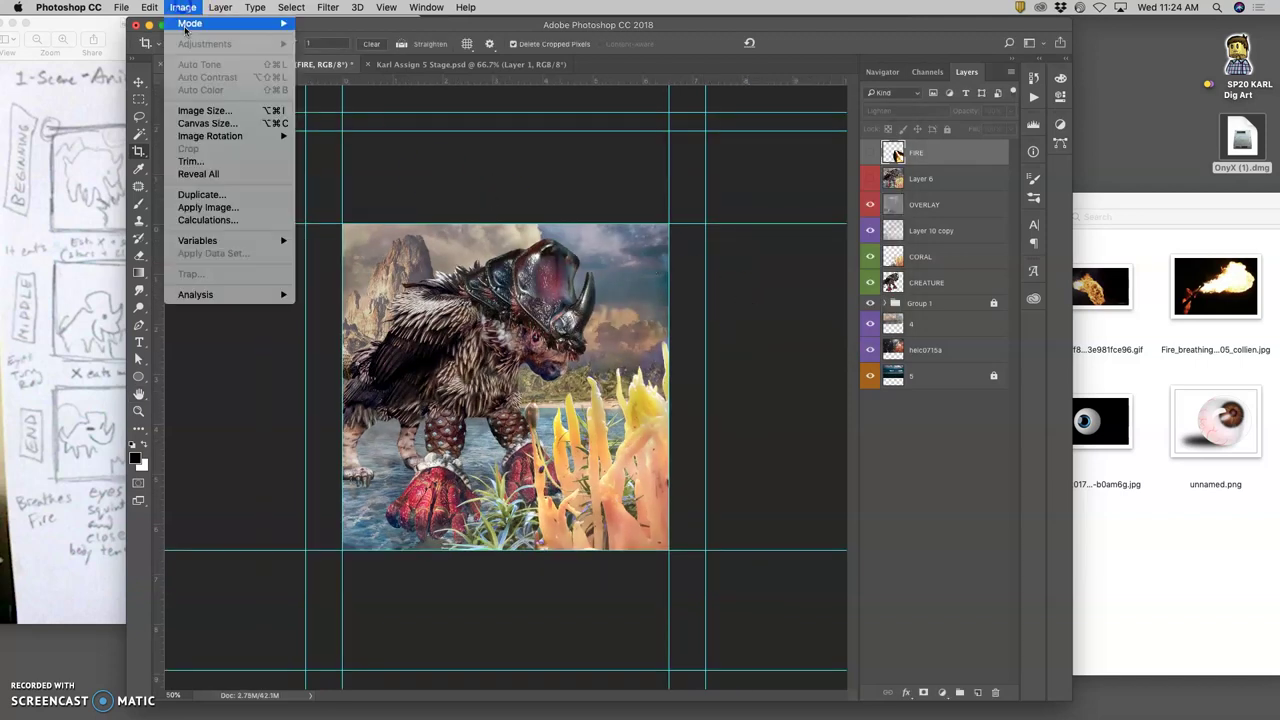
click(194, 123)
text(8)
double_click(612, 340)
text(8)
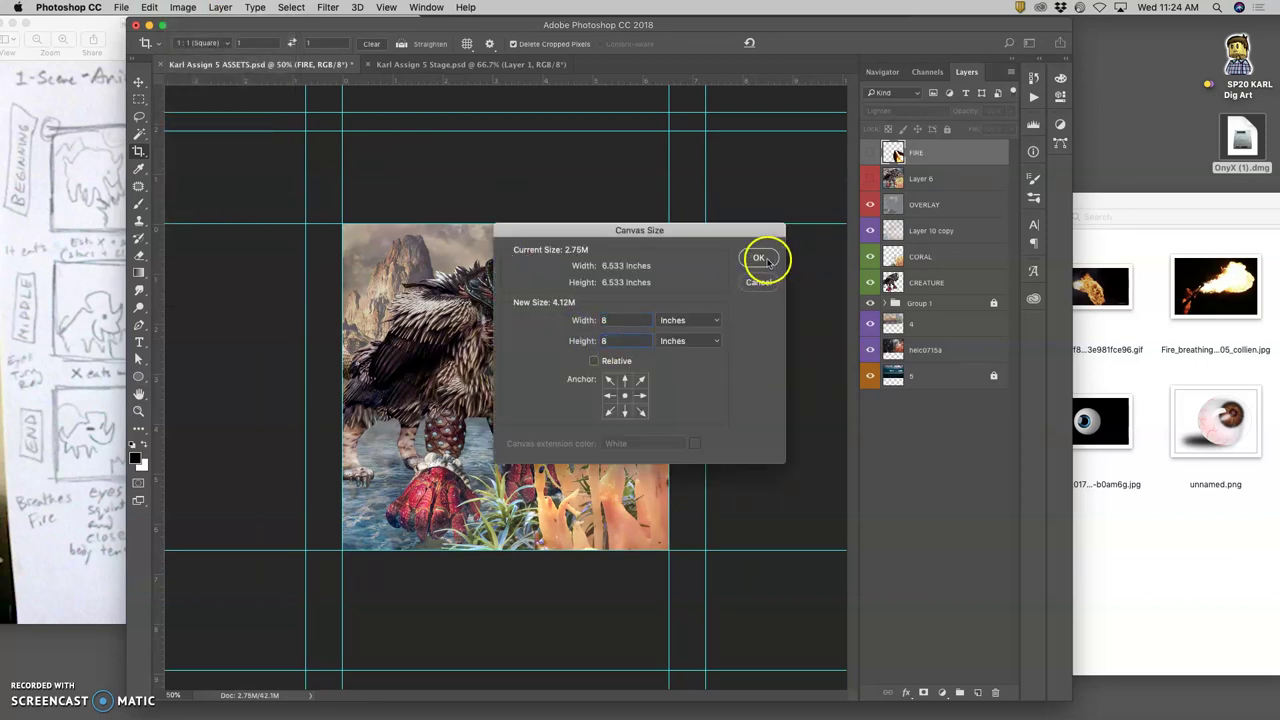
click(758, 257)
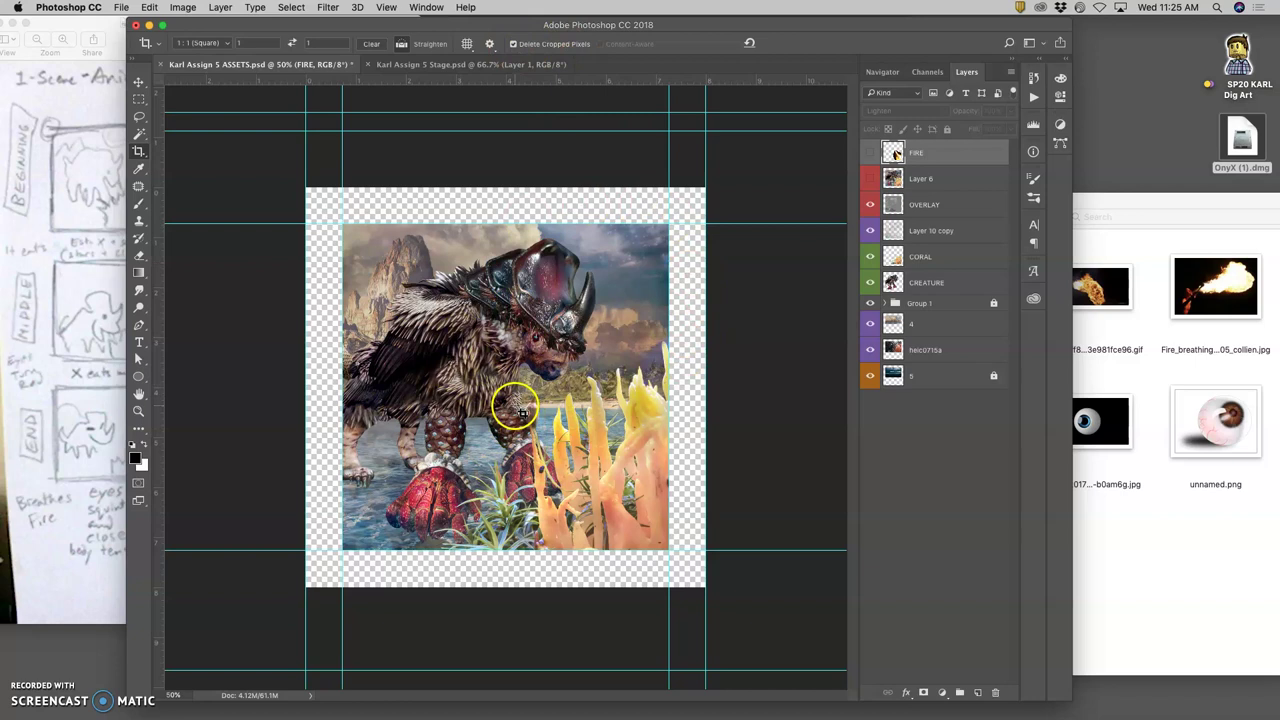
key(super+z)
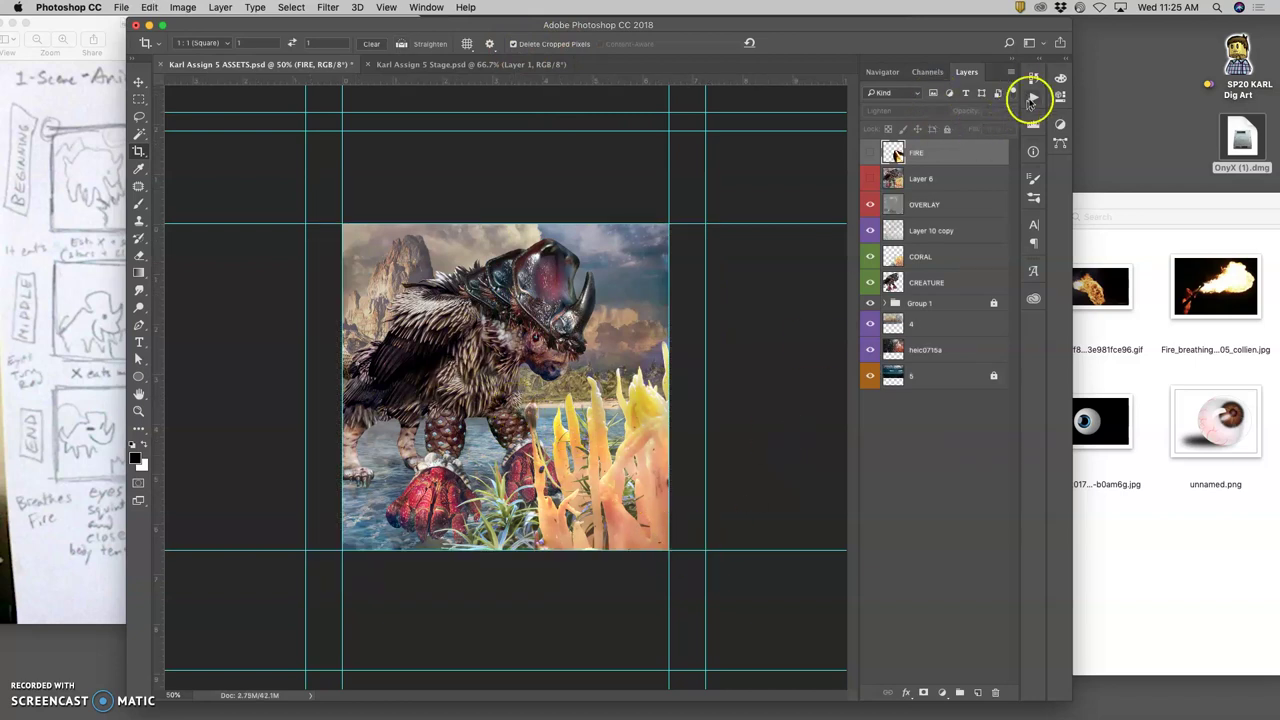
Step back through the document history to undo the guide adjustments and the crop.
click(1033, 78)
key(super+alt+z)
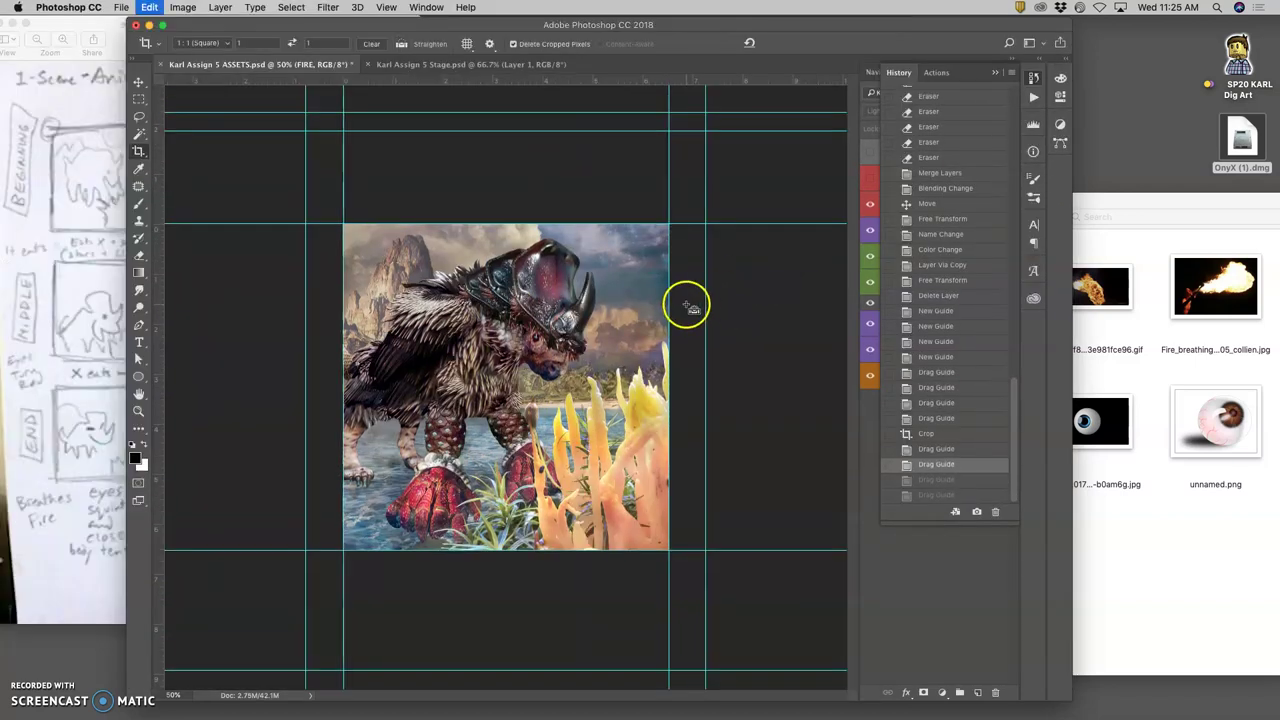
key(super+alt+z)
key(super+alt+z)
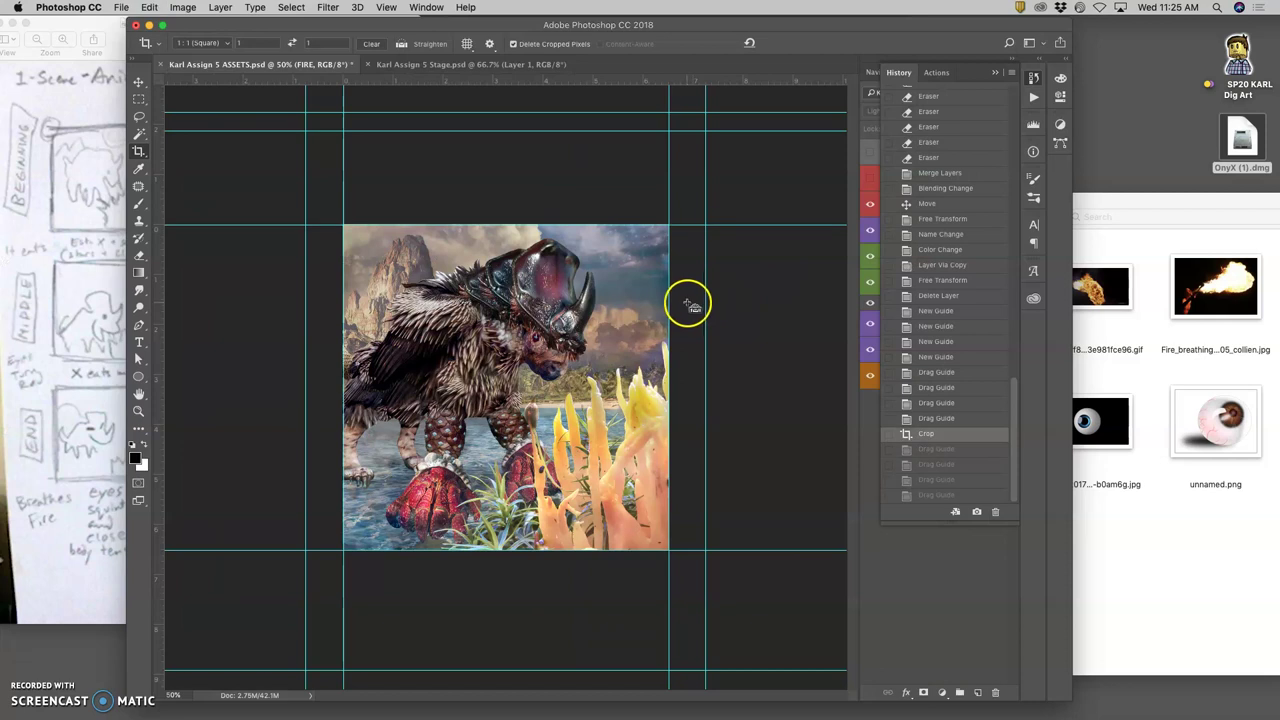
key(super+alt+z)
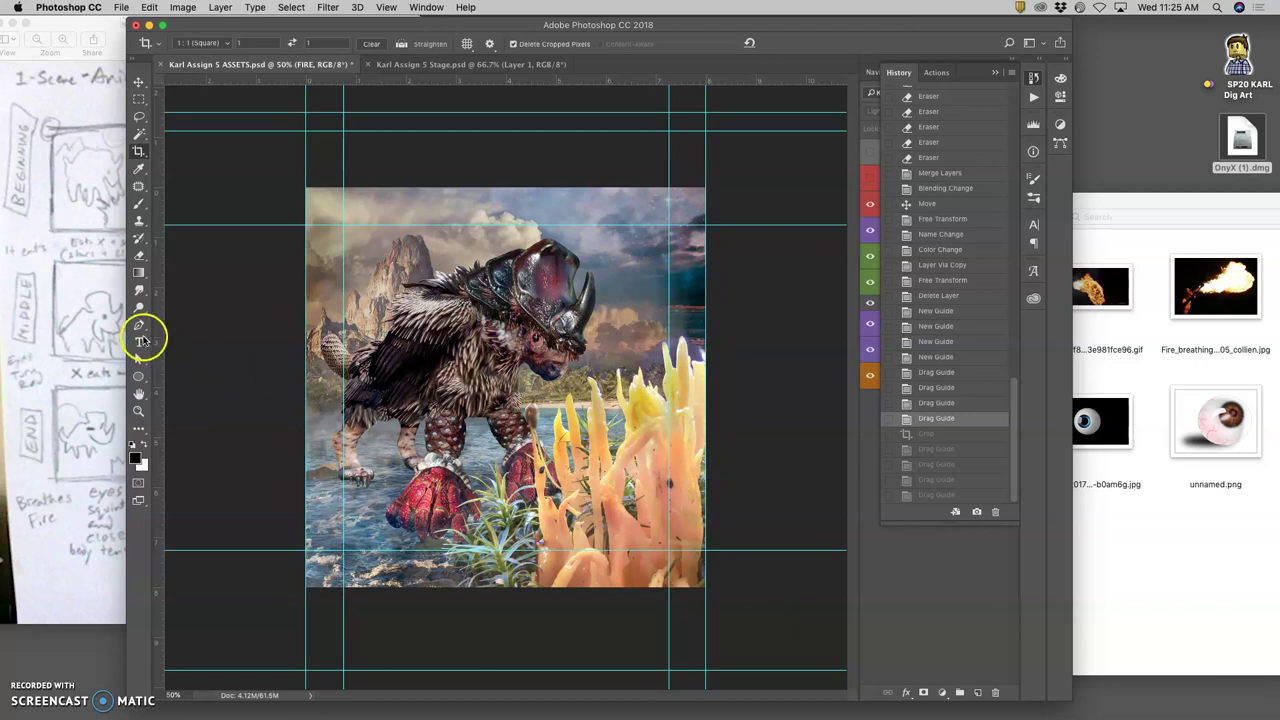
Turn off Delete Cropped Pixels and crop the composition to the inner guides with the 1:1 square ratio.
click(103, 338)
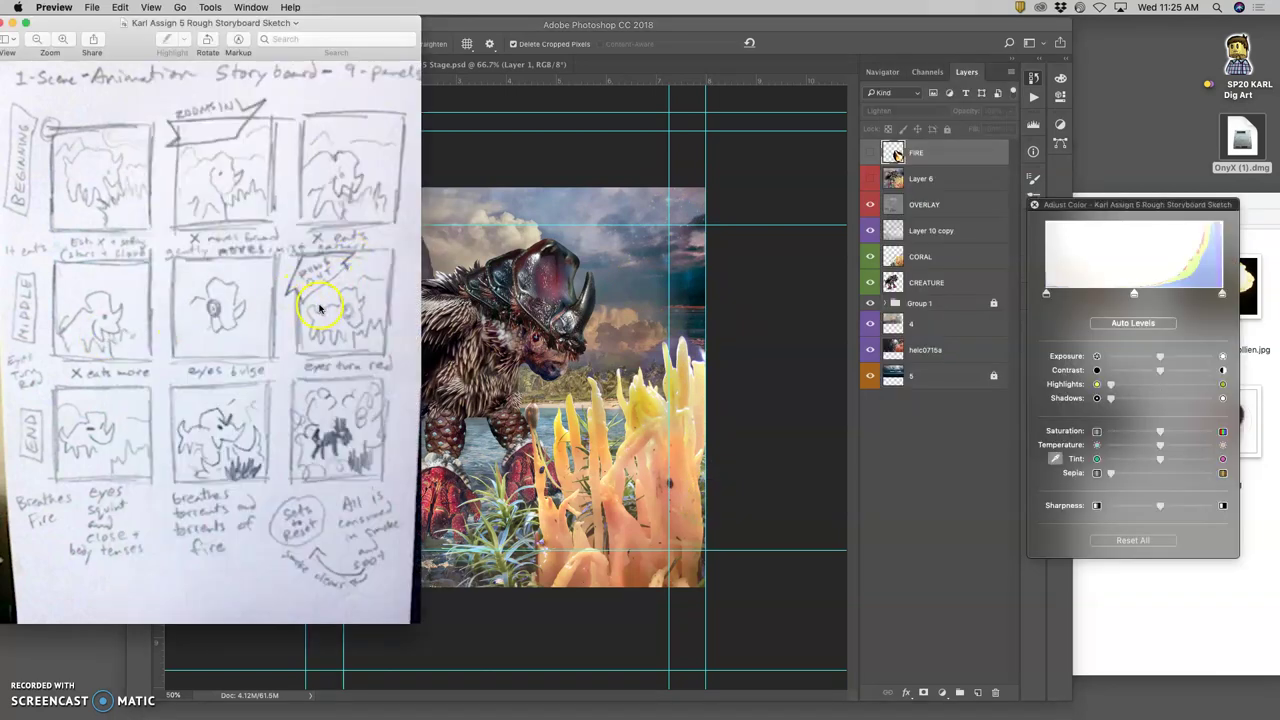
click(577, 310)
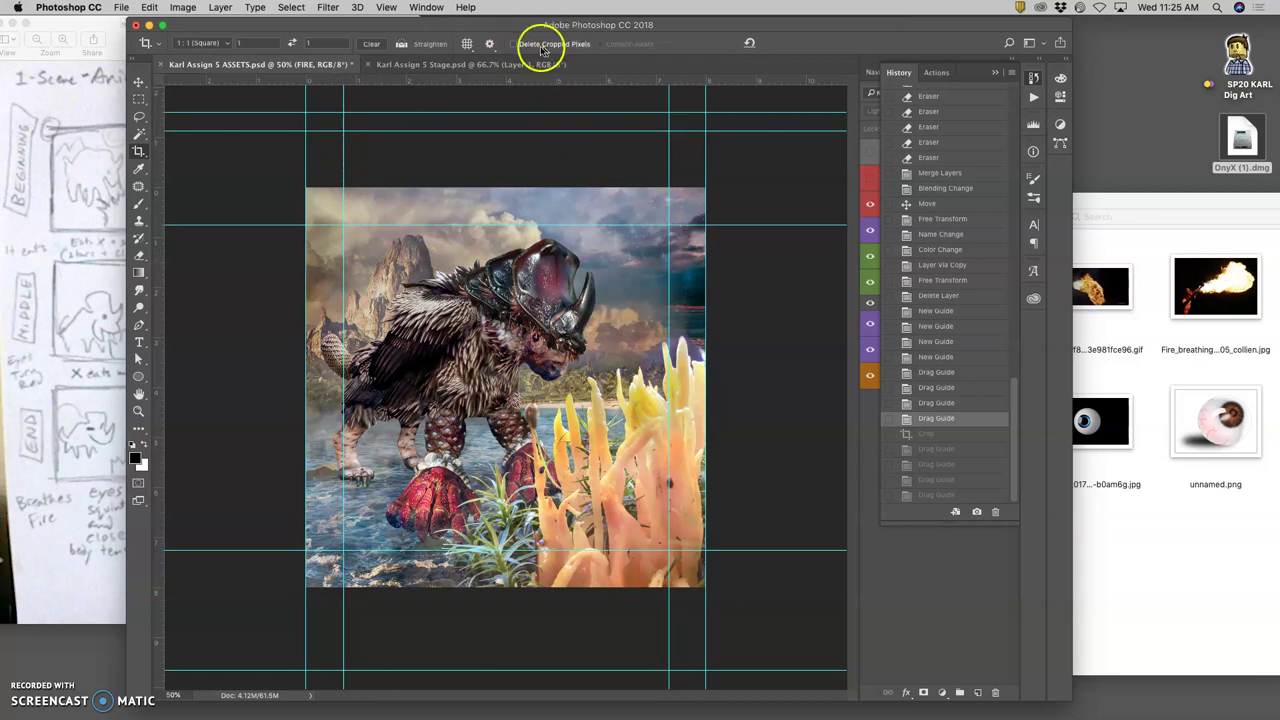
click(141, 152)
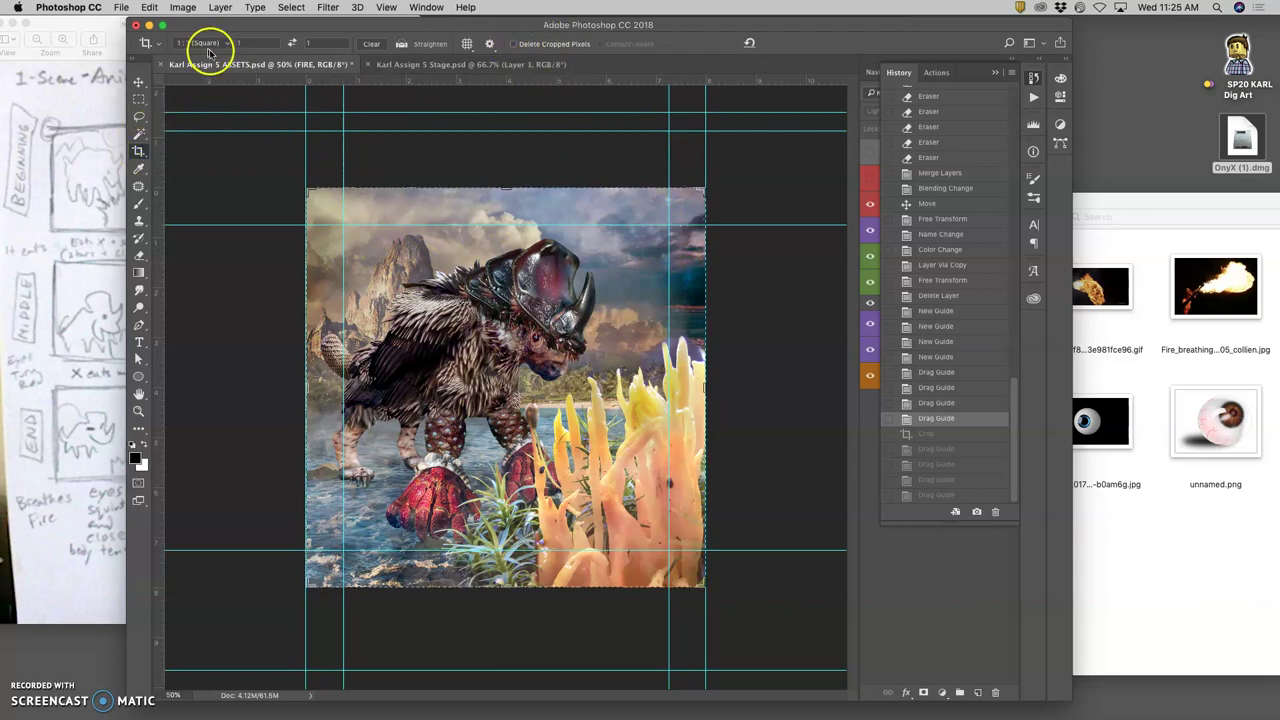
drag(306, 190, 346, 229)
click(505, 350)
click(505, 350)
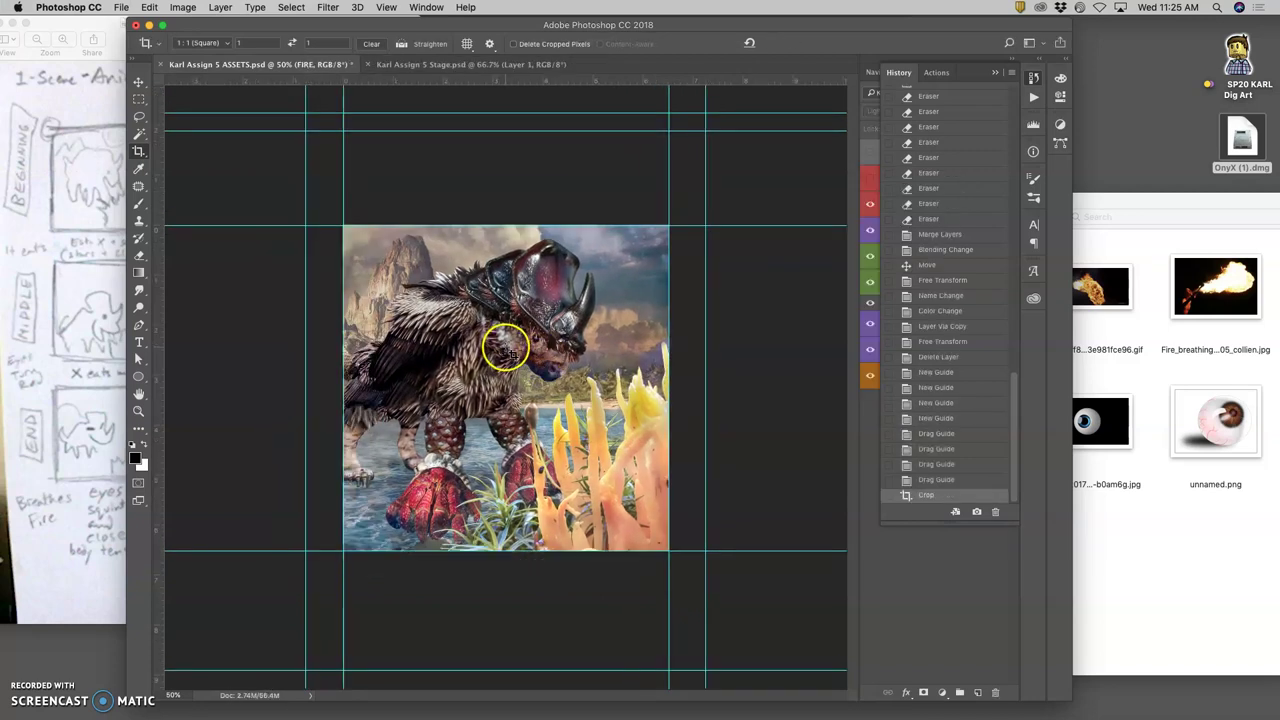
Check the dimensions and resolution of the cropped document in Image Size.
click(185, 7)
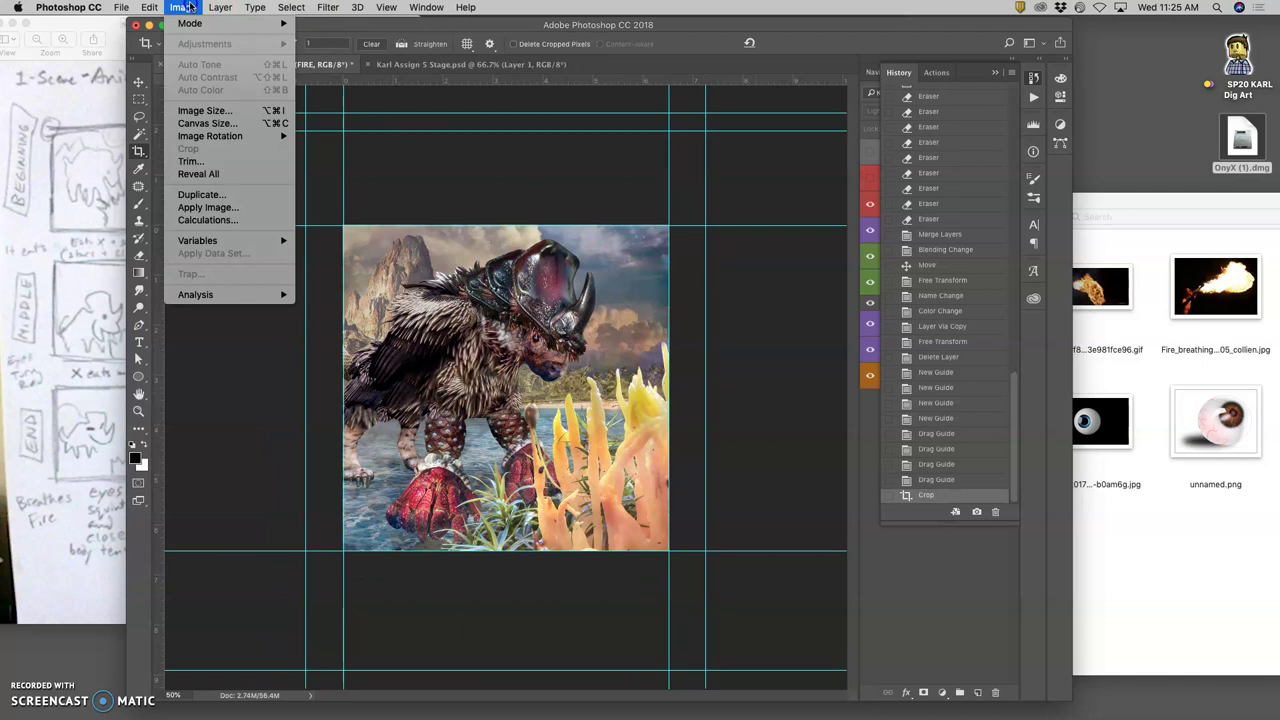
click(203, 110)
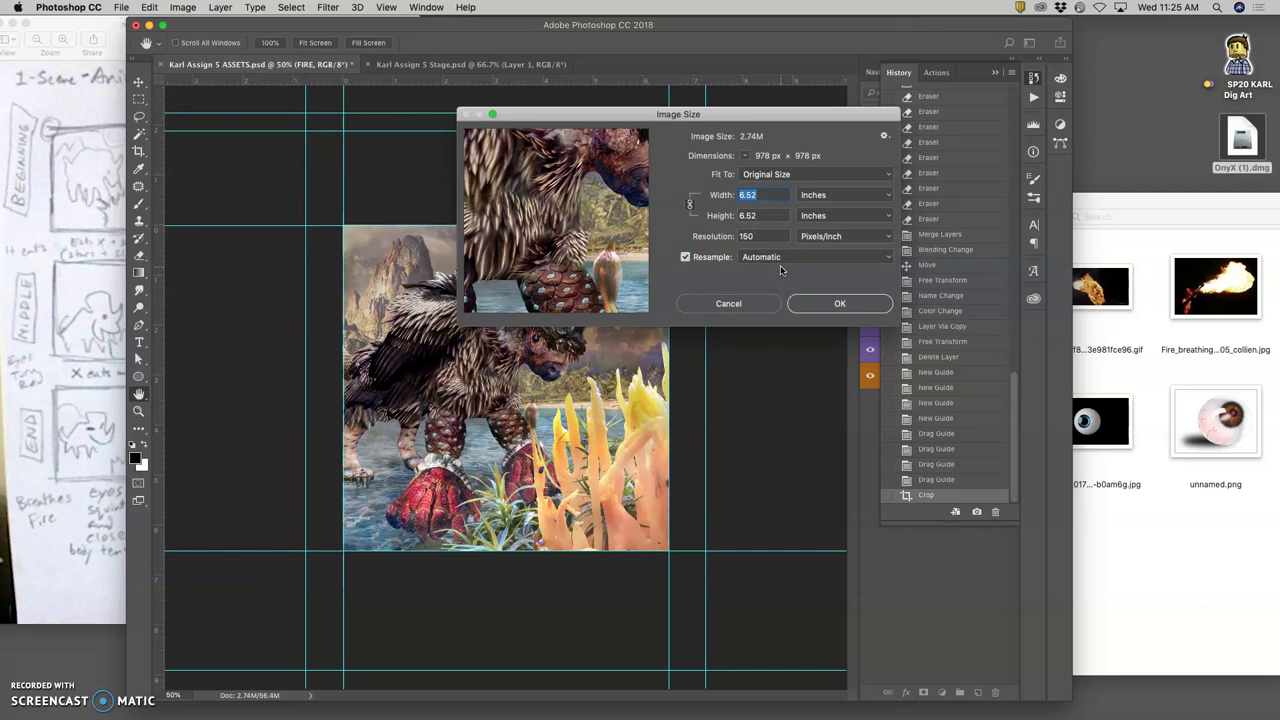
click(822, 305)
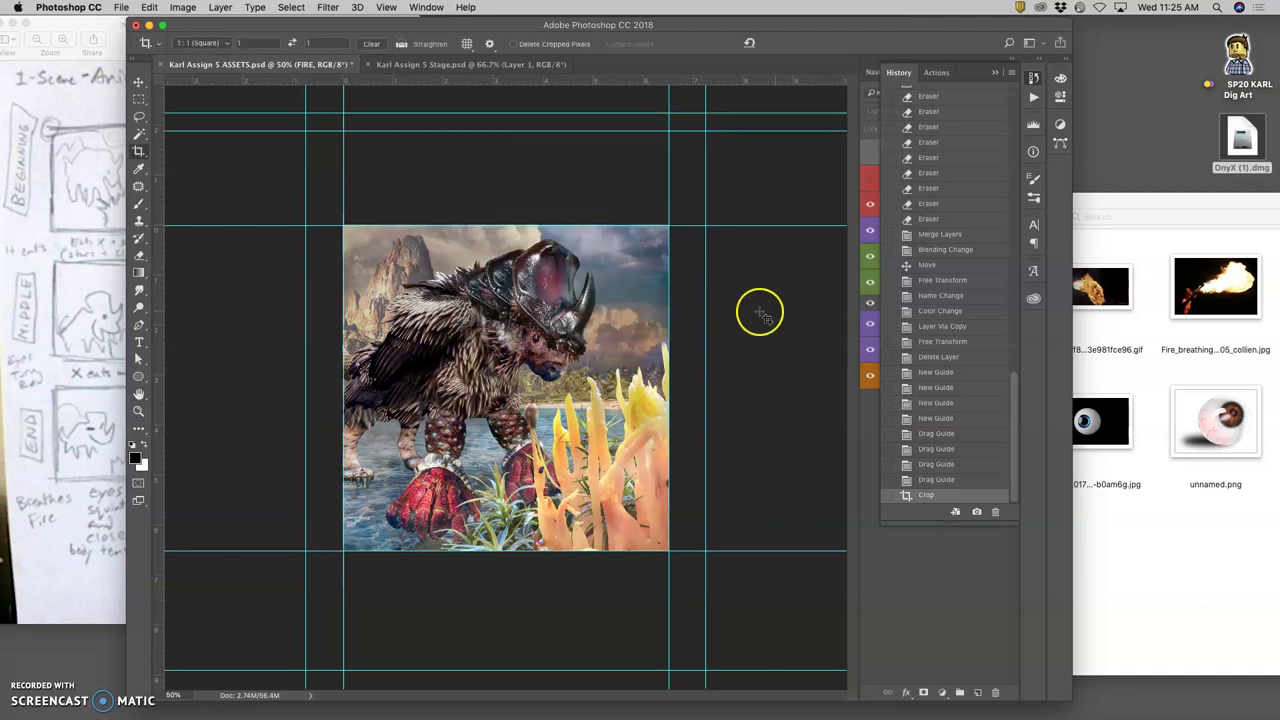
Snap the four inner guides onto the edges of the non-destructively cropped image.
click(139, 81)
mouse_move(513, 232)
mouse_down()
mouse_move(509, 200)
mouse_move(511, 227)
mouse_up()
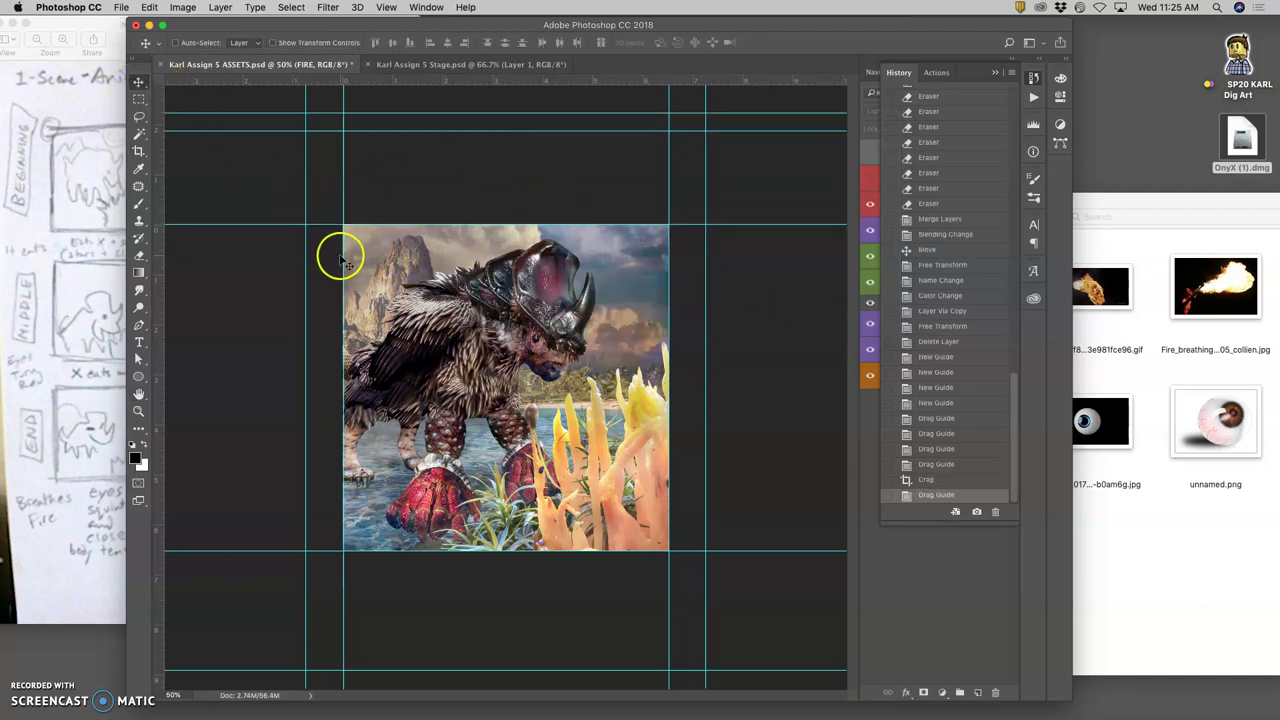
drag(339, 254, 342, 250)
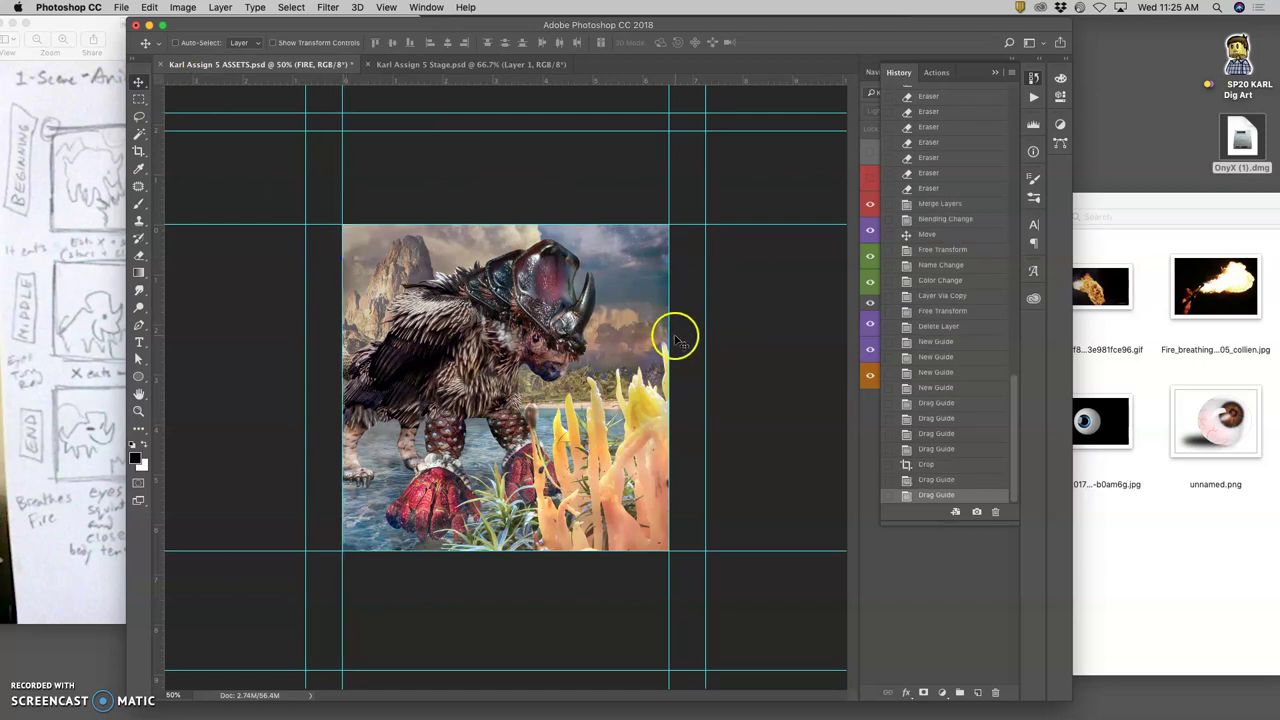
mouse_move(668, 338)
mouse_down()
mouse_move(688, 336)
mouse_move(668, 340)
mouse_up()
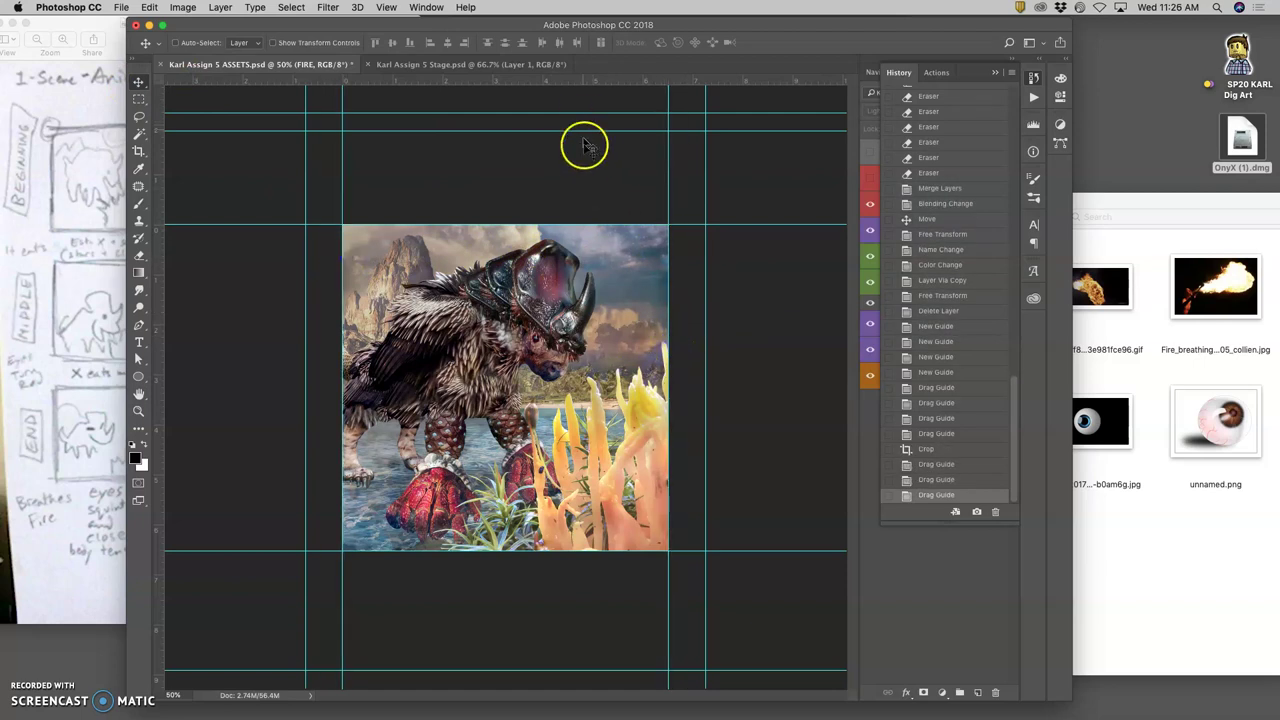
mouse_move(569, 550)
mouse_down()
mouse_move(566, 563)
mouse_move(569, 550)
mouse_up()
click(632, 428)
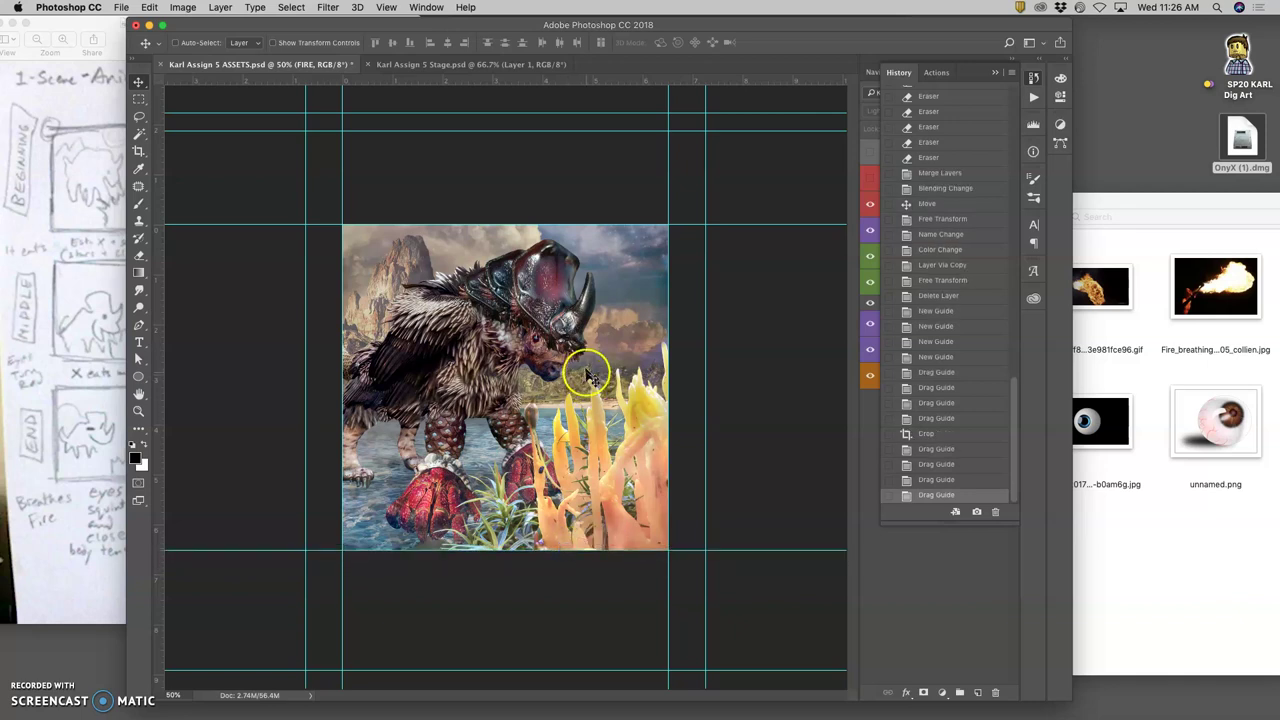
Set the canvas size to 8 by 8 inches, anchored at the centre, and save the document.
click(183, 8)
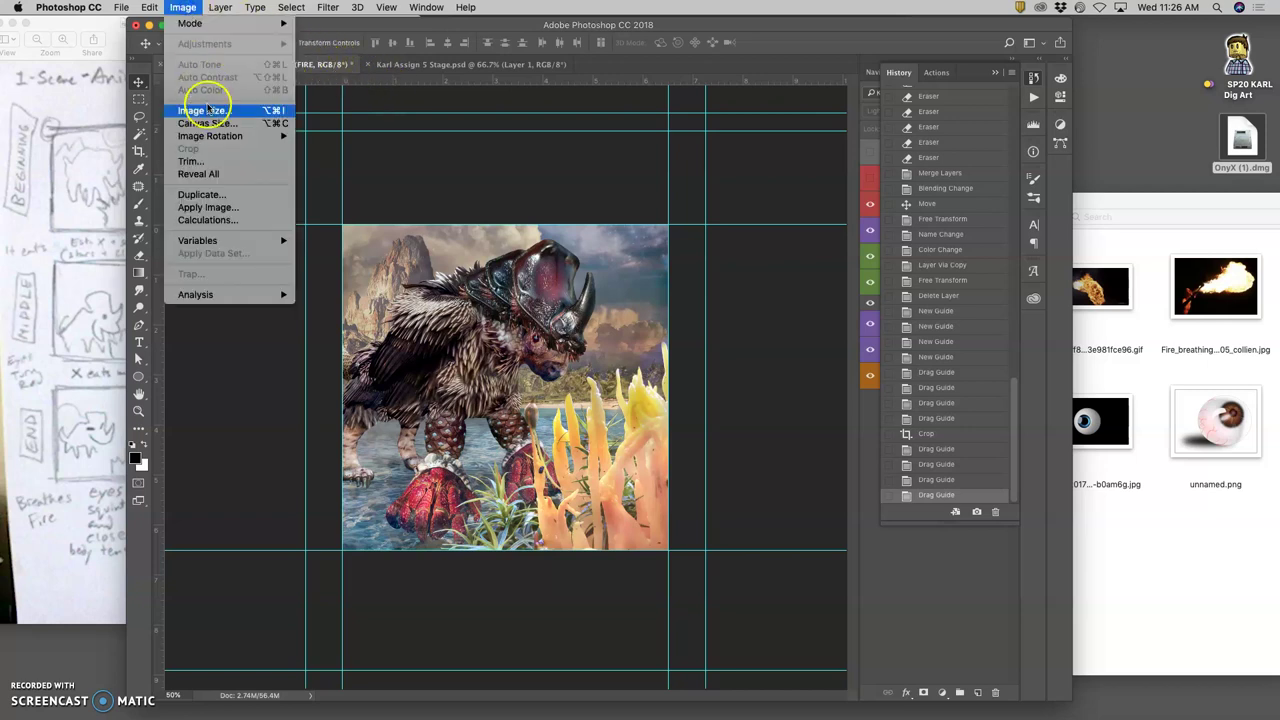
click(212, 123)
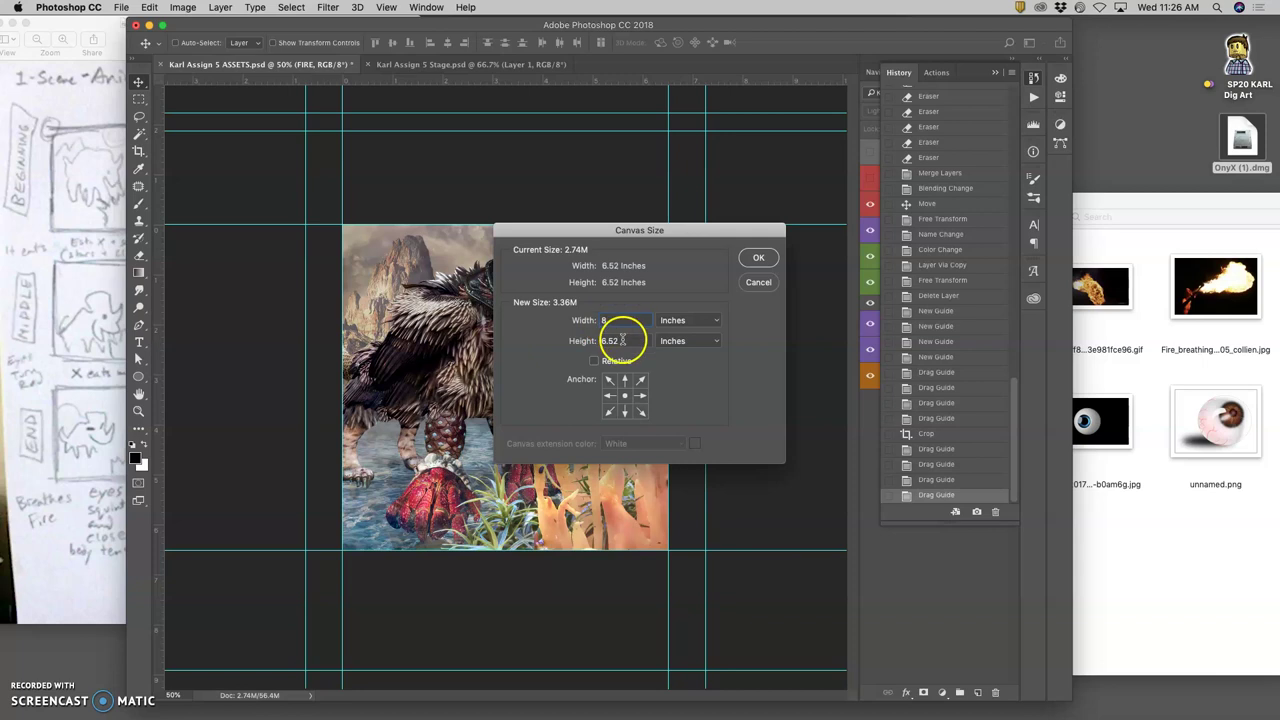
click(758, 257)
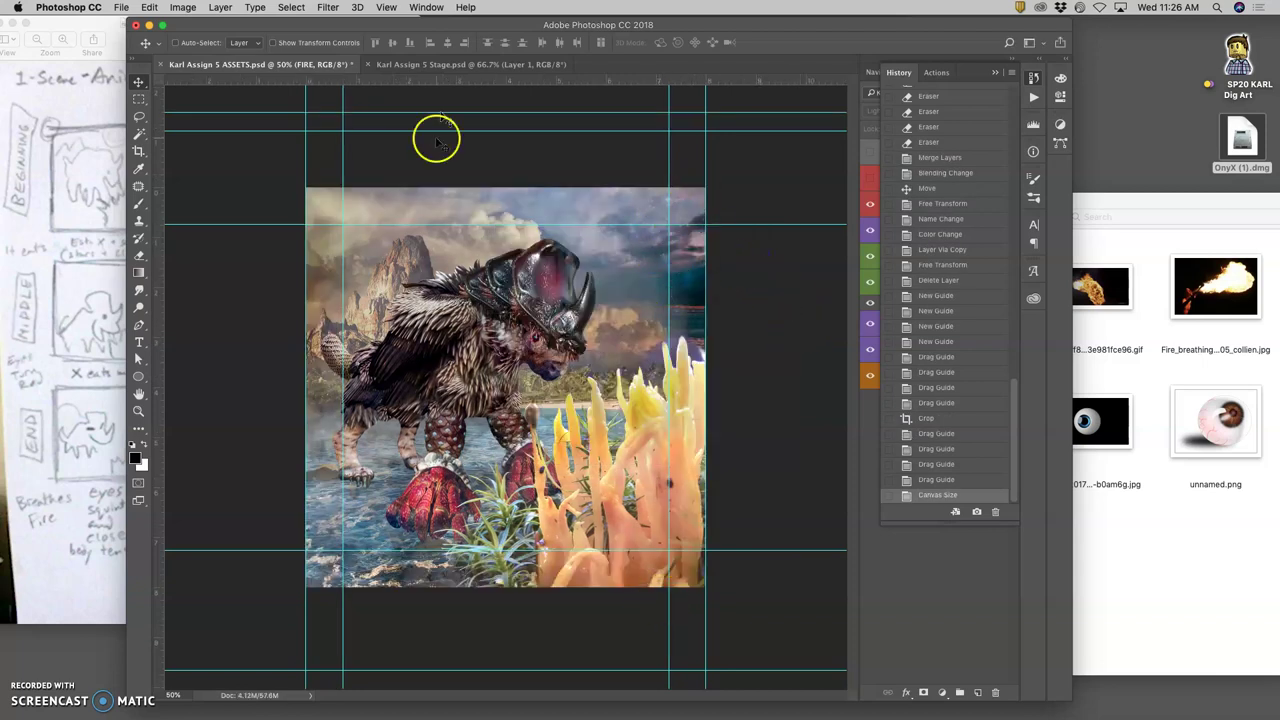
key(c)
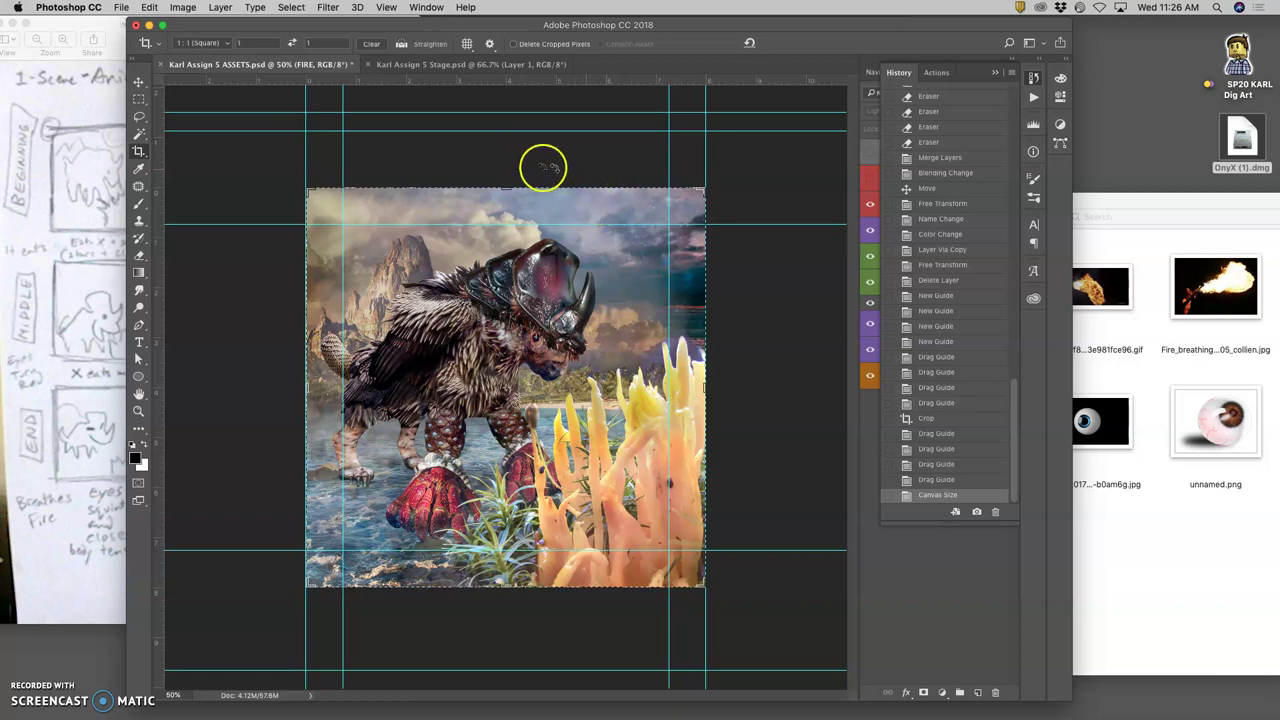
click(141, 120)
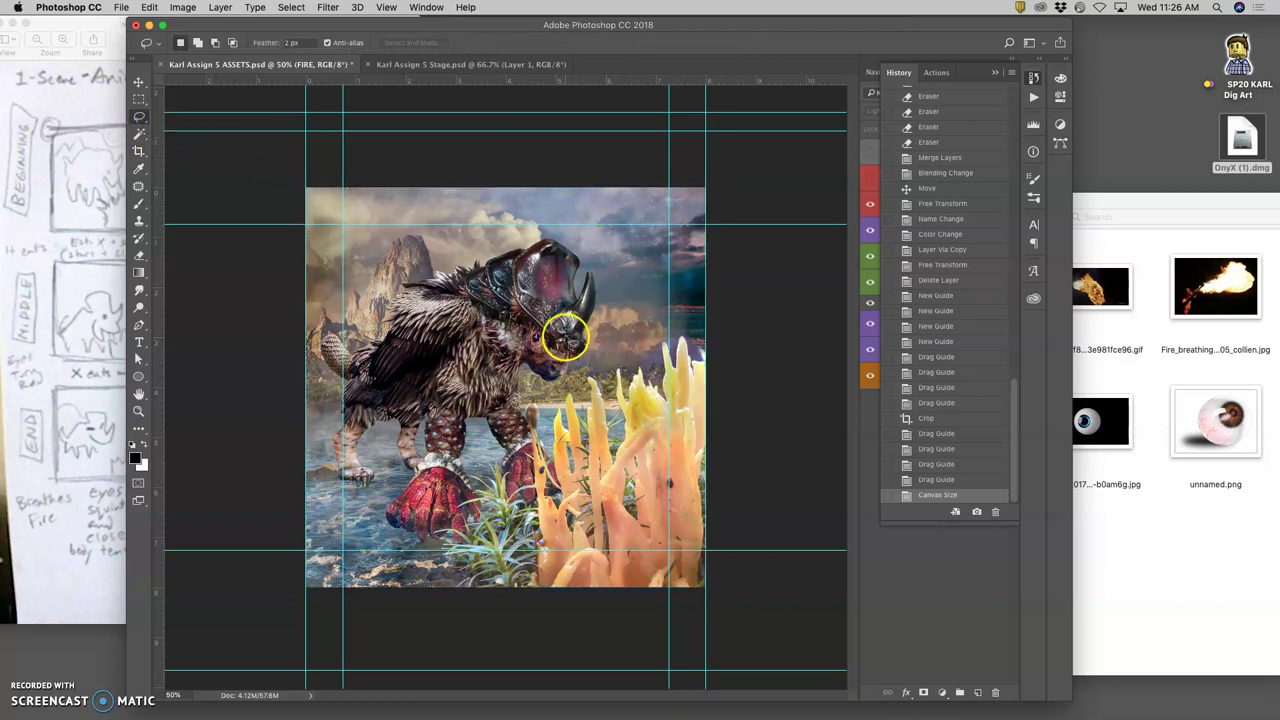
key(super+s)
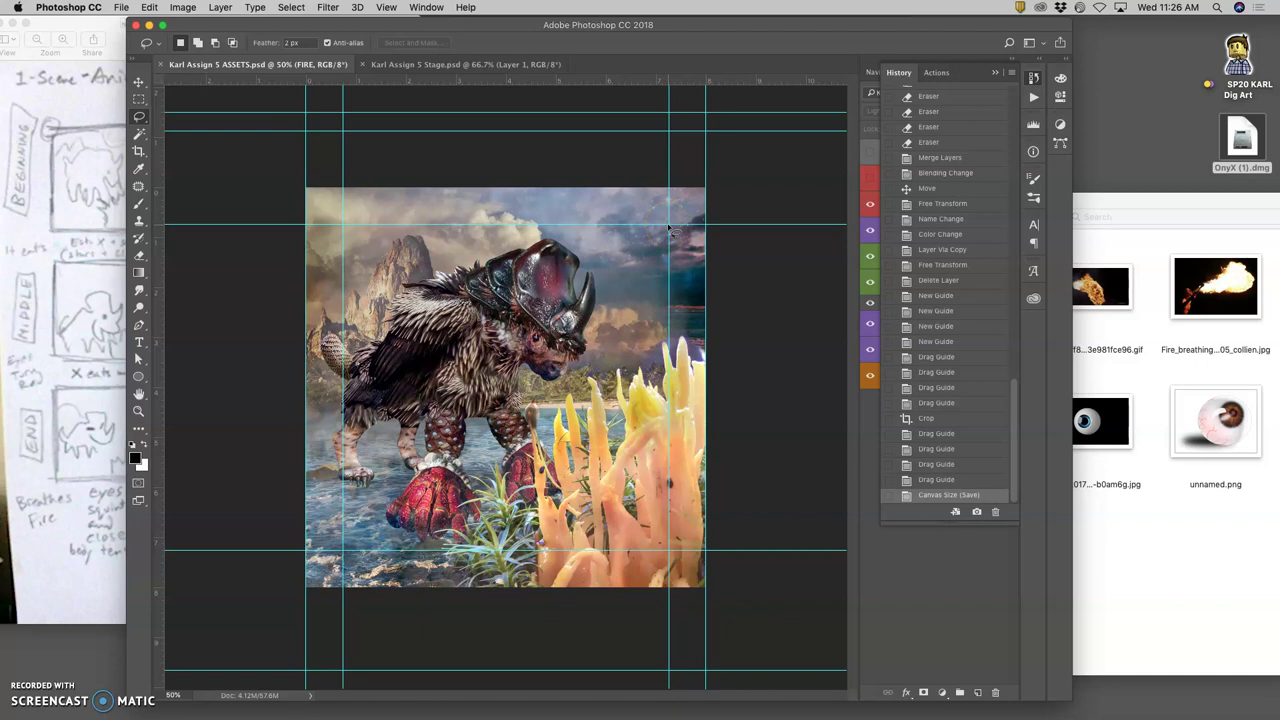
Collapse the History panel and compare the rough storyboard's opening panels with the composition.
click(722, 205)
click(995, 72)
mouse_move(917, 152)
mouse_down()
mouse_move(672, 309)
mouse_move(652, 243)
mouse_move(663, 217)
mouse_move(646, 240)
mouse_move(663, 263)
mouse_move(903, 157)
mouse_up()
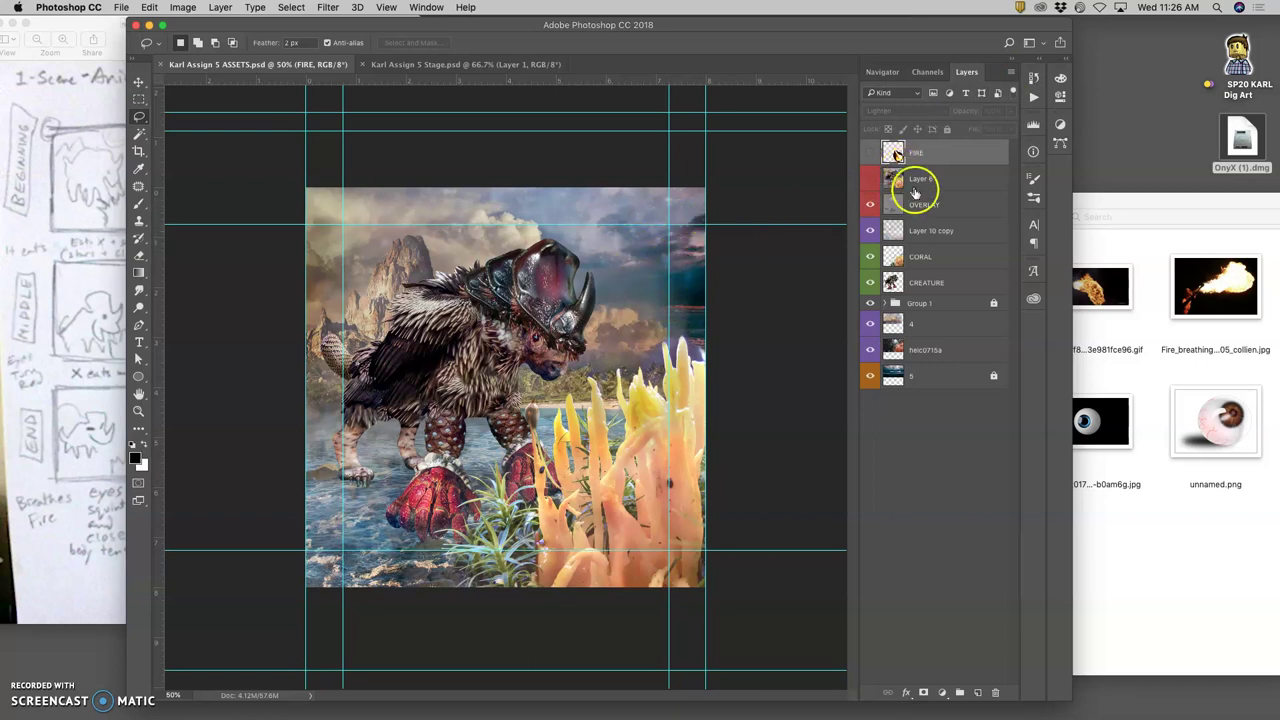
click(110, 210)
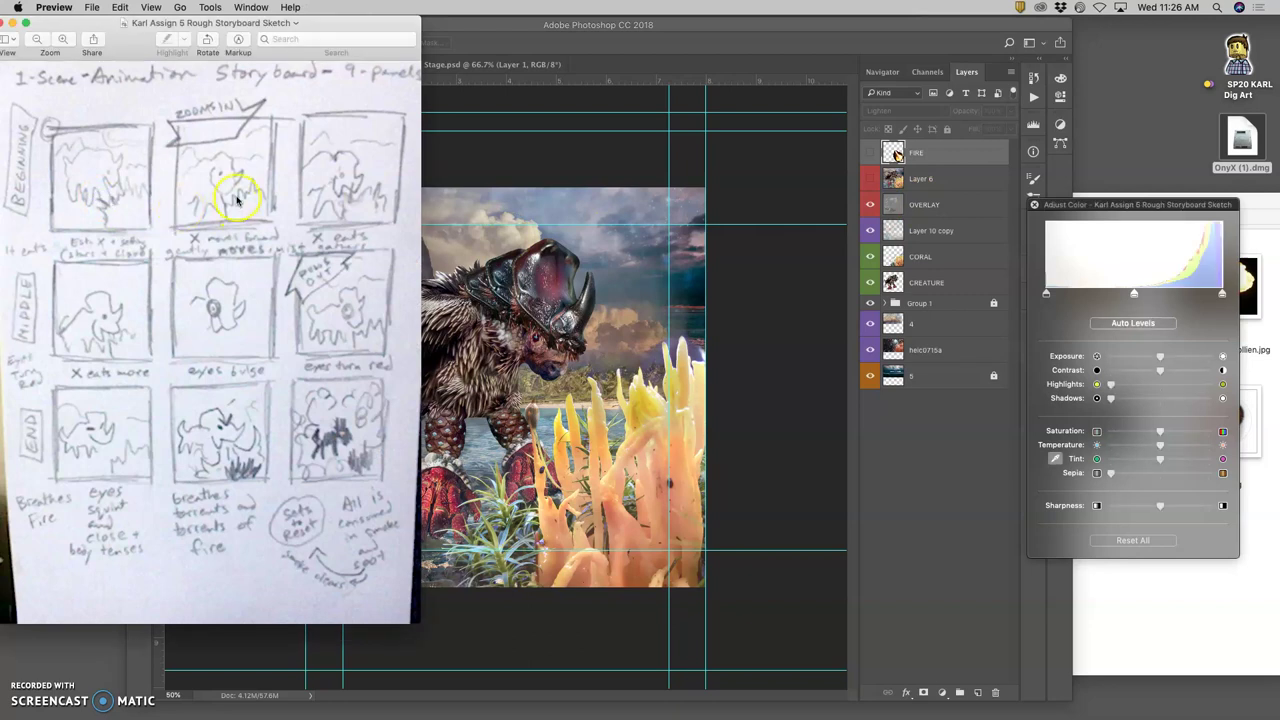
click(673, 261)
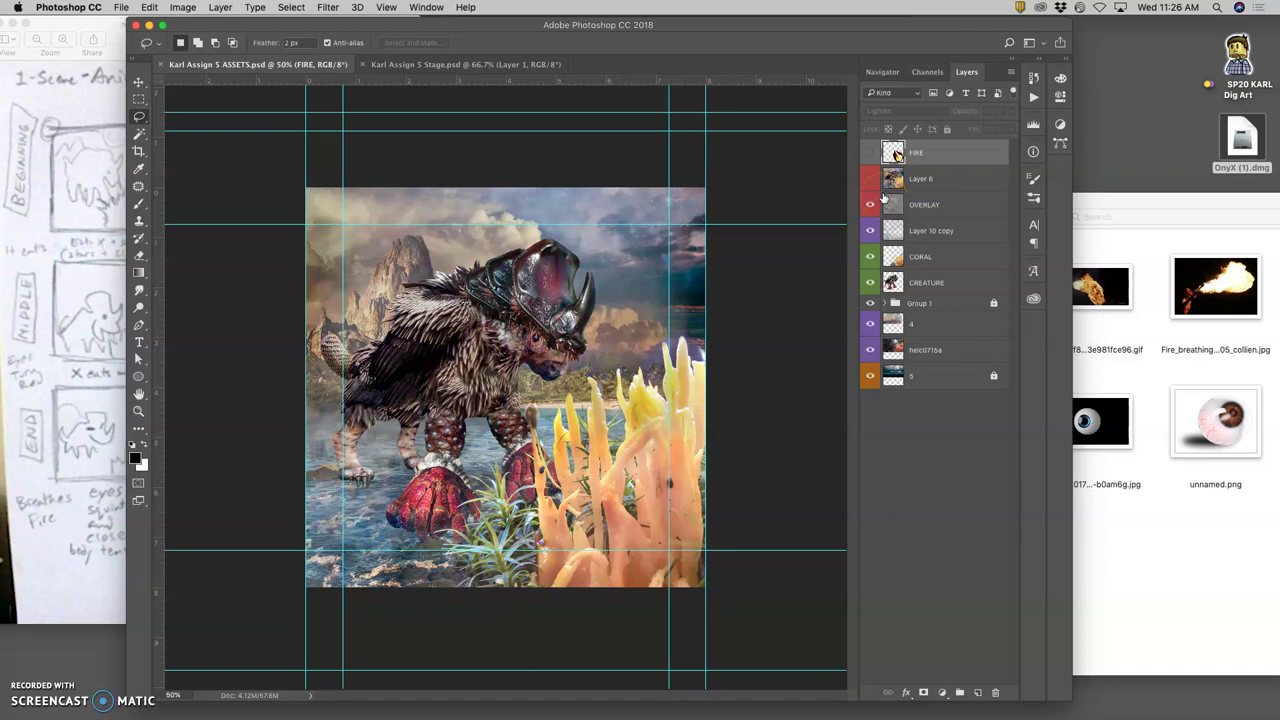
click(105, 210)
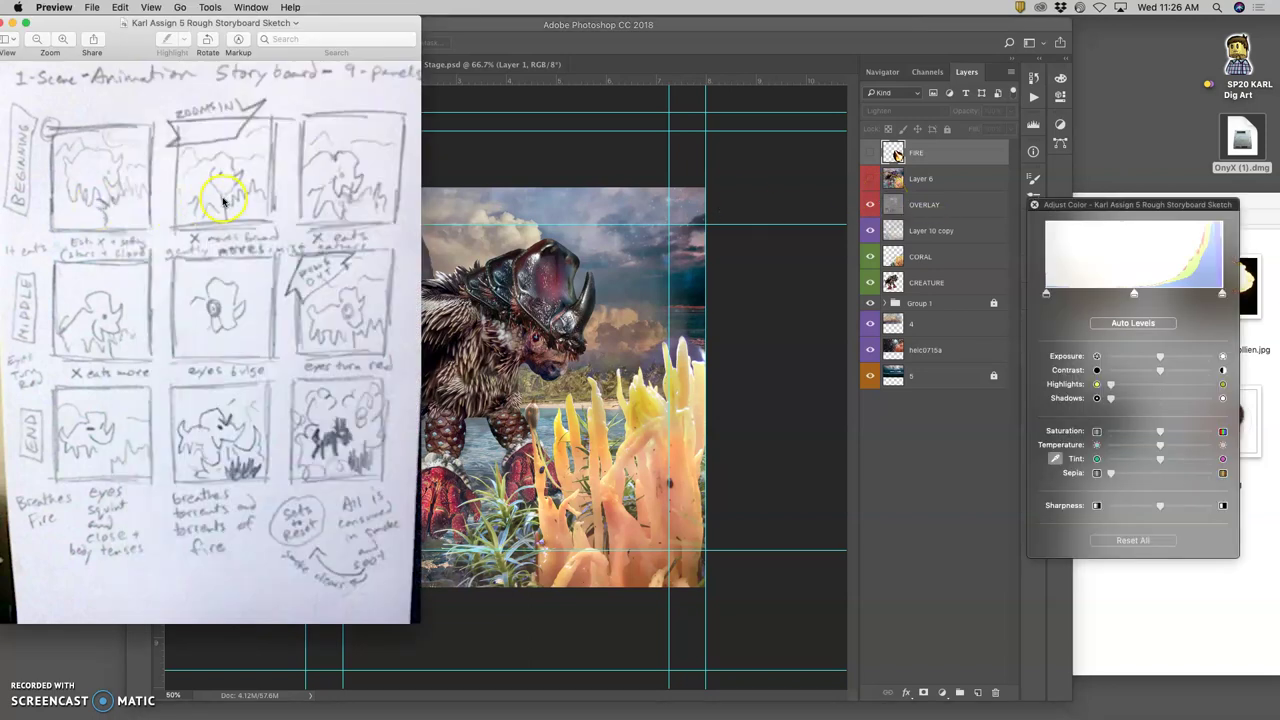
click(777, 300)
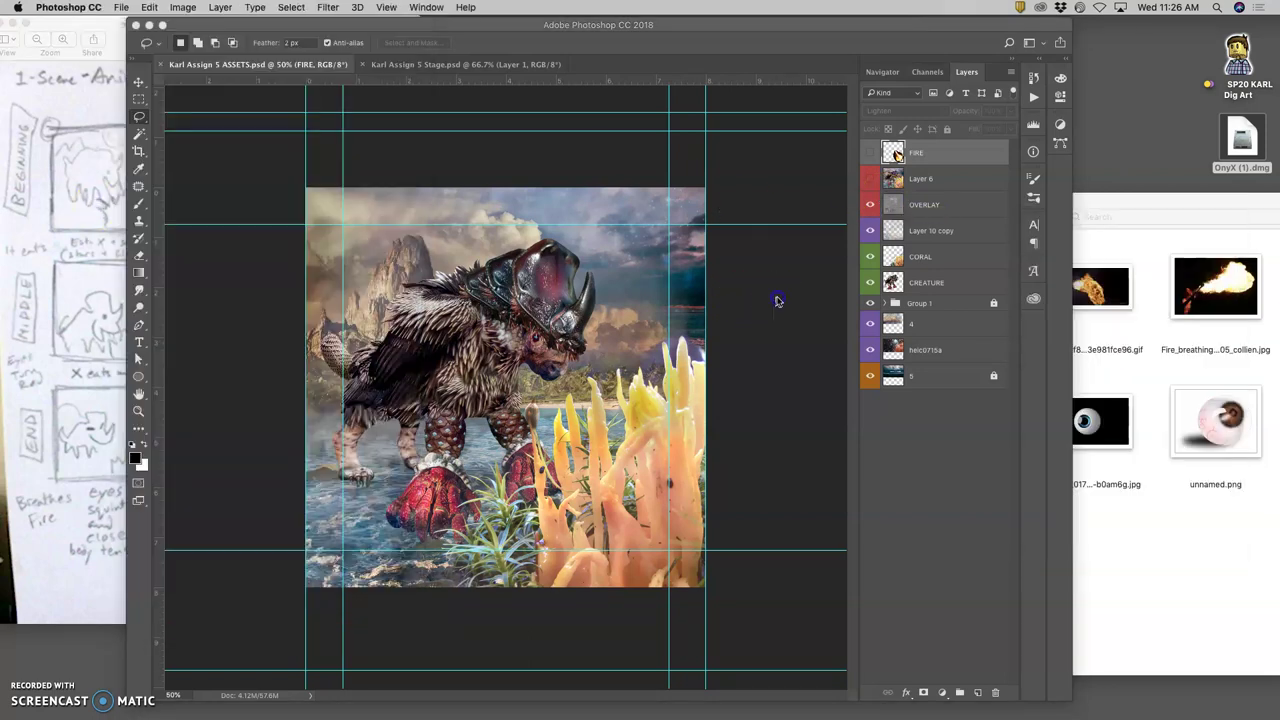
Toggle the CREATURE layer's visibility to check its contents and duplicate the layer.
click(939, 287)
click(870, 285)
click(870, 285)
click(870, 285)
click(870, 285)
click(938, 288)
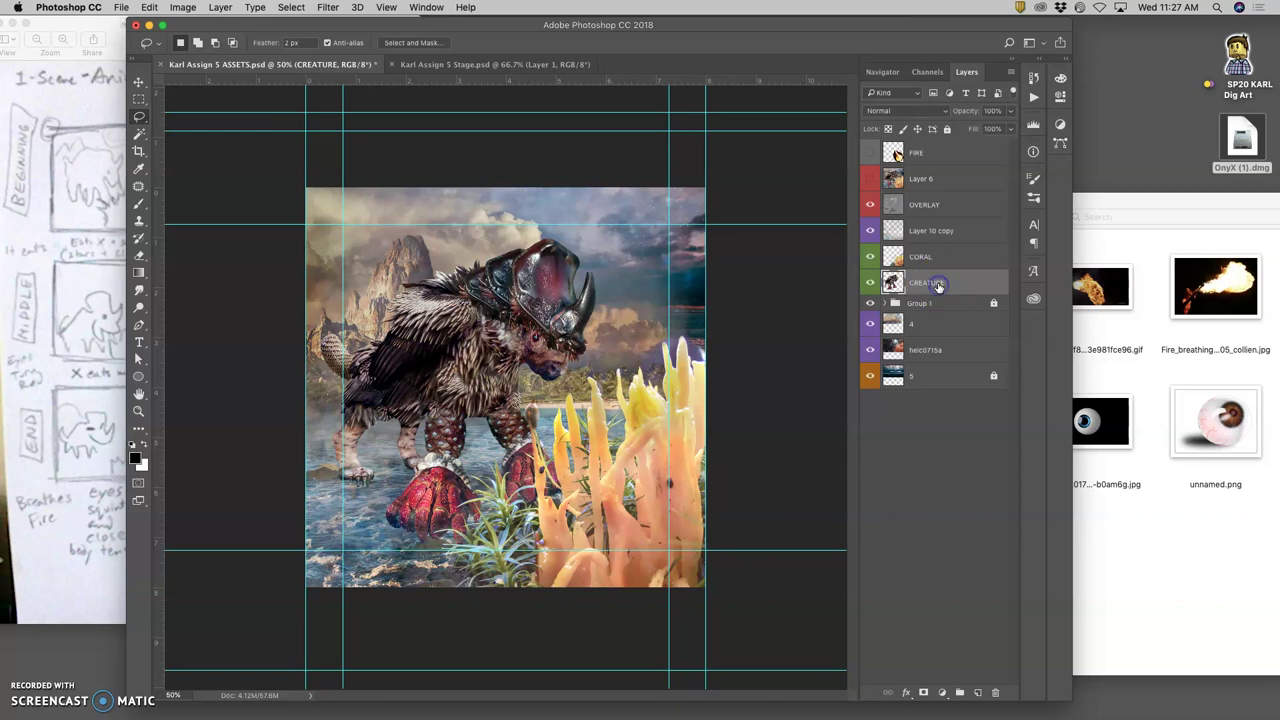
key(super+j)
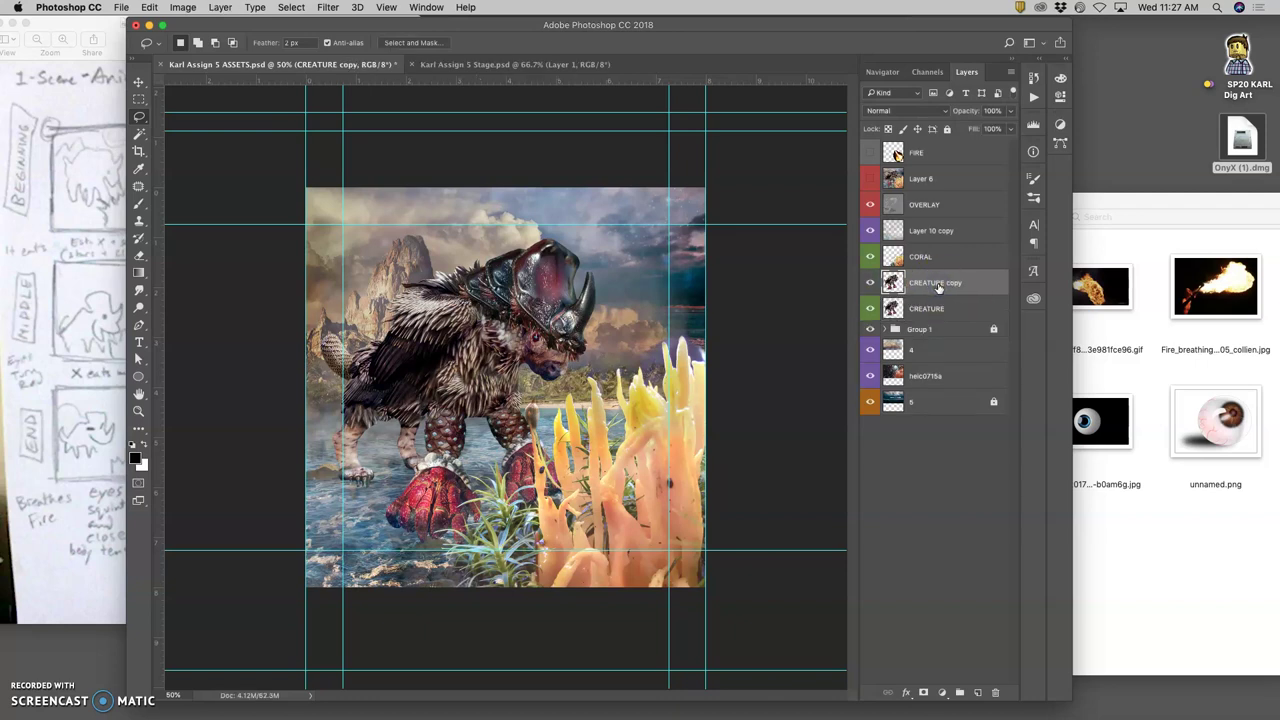
Start a Puppet Warp on CREATURE copy beside the visible storyboard and pin the muzzle, front feet, hind feet and tail.
click(148, 7)
click(177, 266)
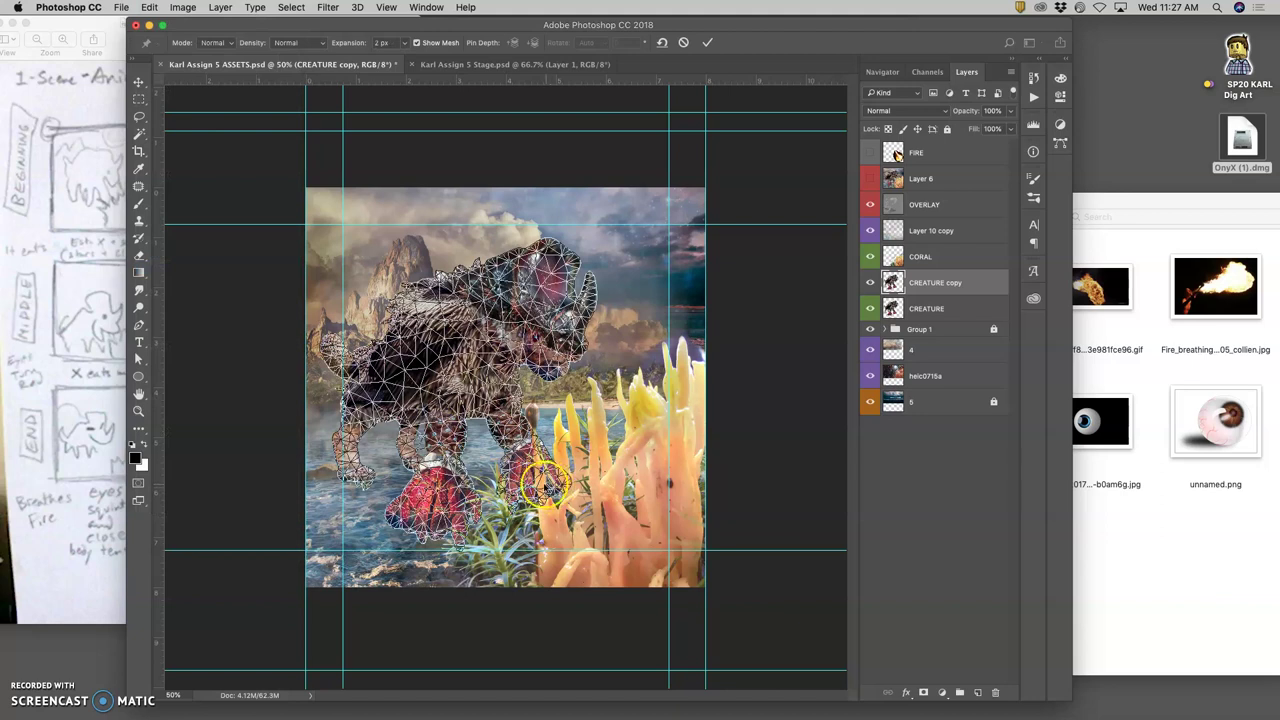
drag(329, 29, 595, 33)
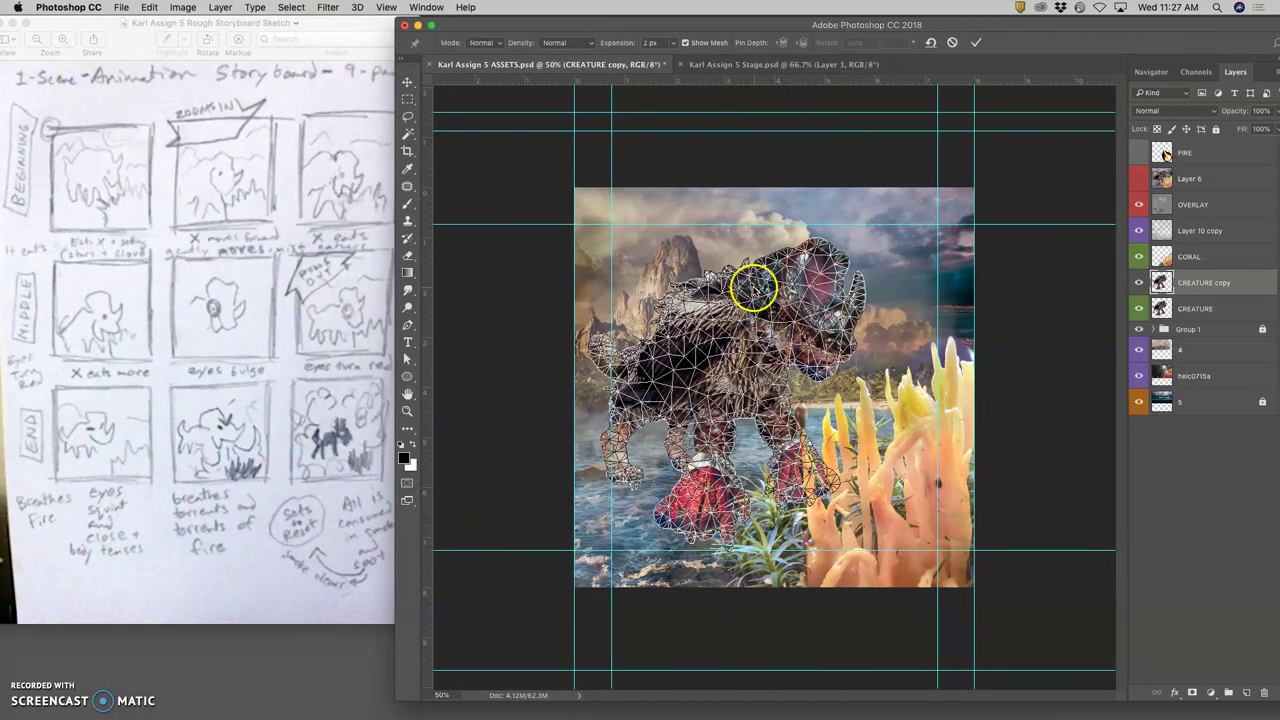
click(821, 372)
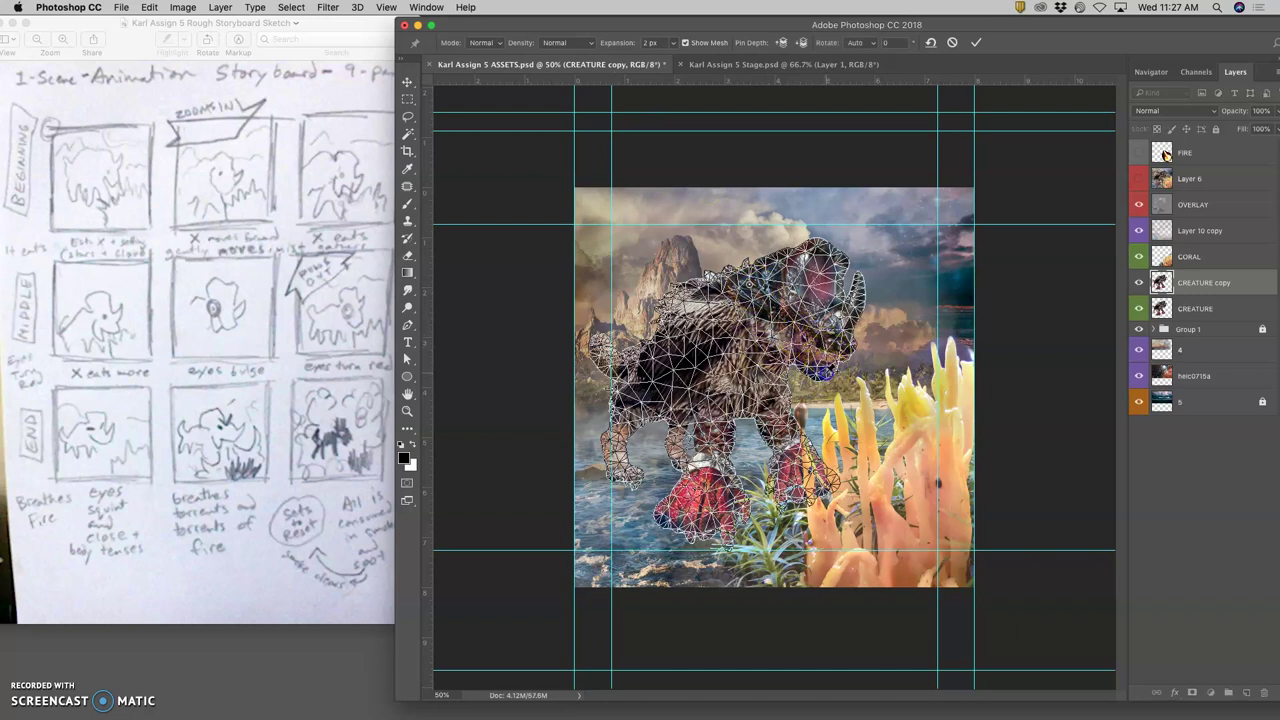
click(805, 492)
drag(710, 520, 710, 530)
click(684, 462)
click(628, 480)
click(640, 356)
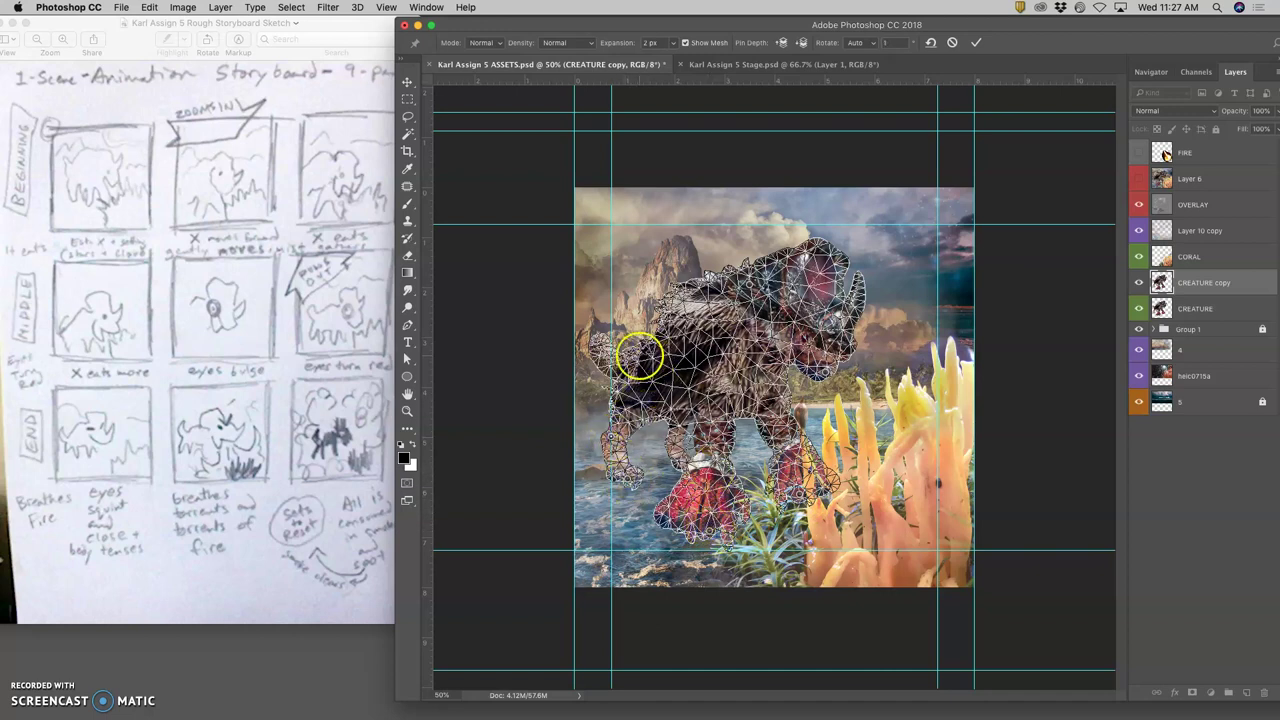
Pose the CREATURE copy's head with added leg, neck and helmet pins, pulling the muzzle slightly downward towards the coral.
mouse_move(695, 457)
mouse_down()
mouse_move(697, 429)
mouse_move(749, 486)
mouse_move(737, 509)
mouse_move(683, 450)
mouse_move(681, 462)
mouse_up()
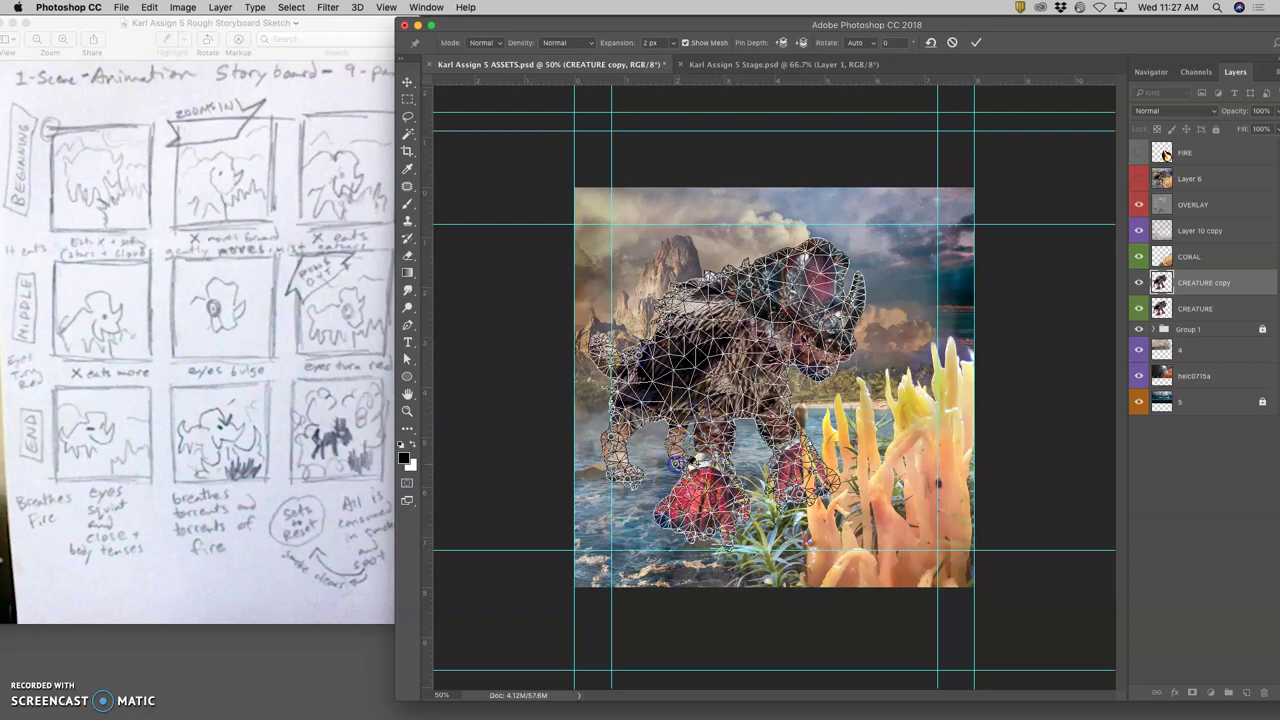
click(795, 410)
drag(816, 361, 823, 386)
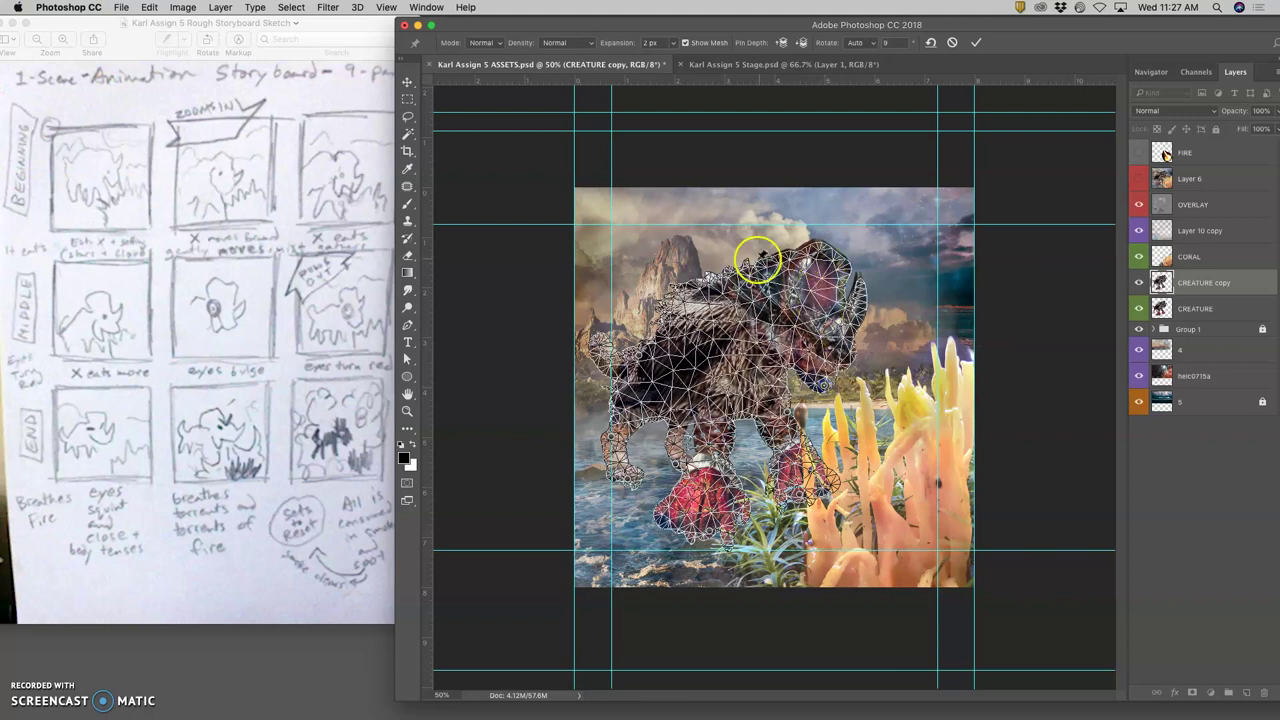
drag(748, 285, 827, 254)
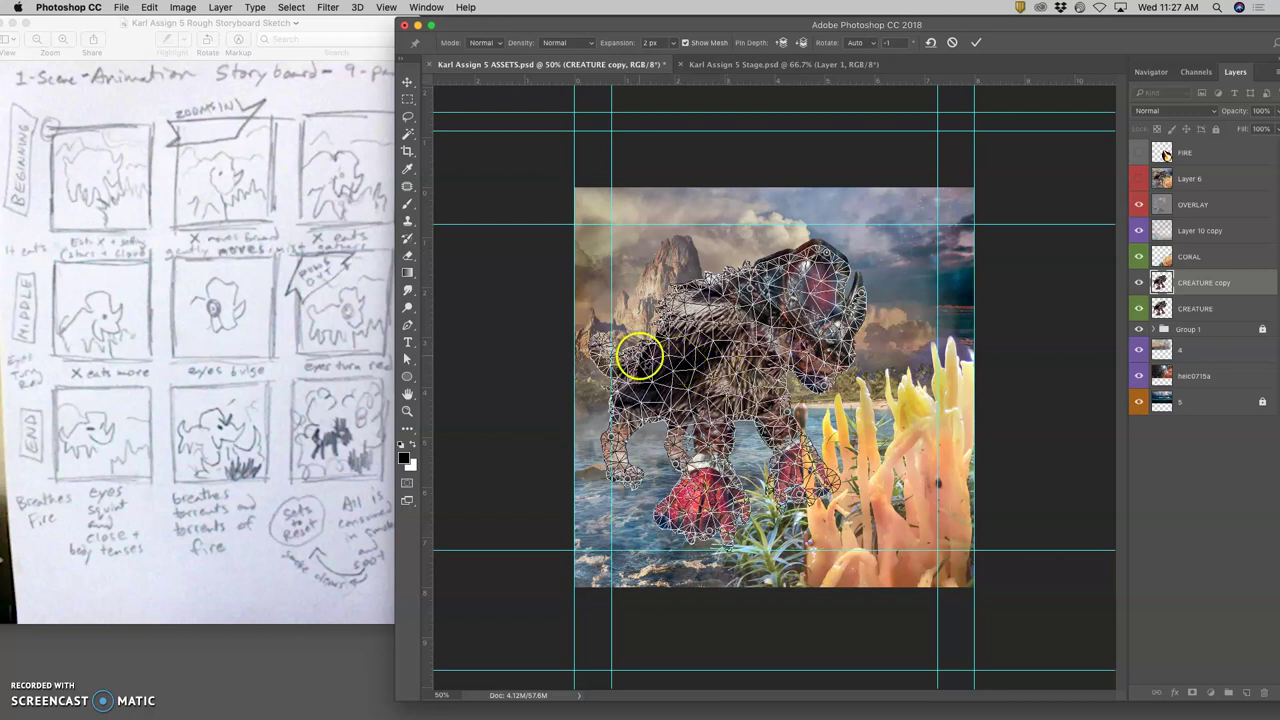
Shift the tail, hind leg, shoulder and front foot pins slightly to suggest movement, and commit the creature's Puppet Warp.
drag(640, 354, 636, 350)
drag(614, 443, 691, 446)
click(709, 435)
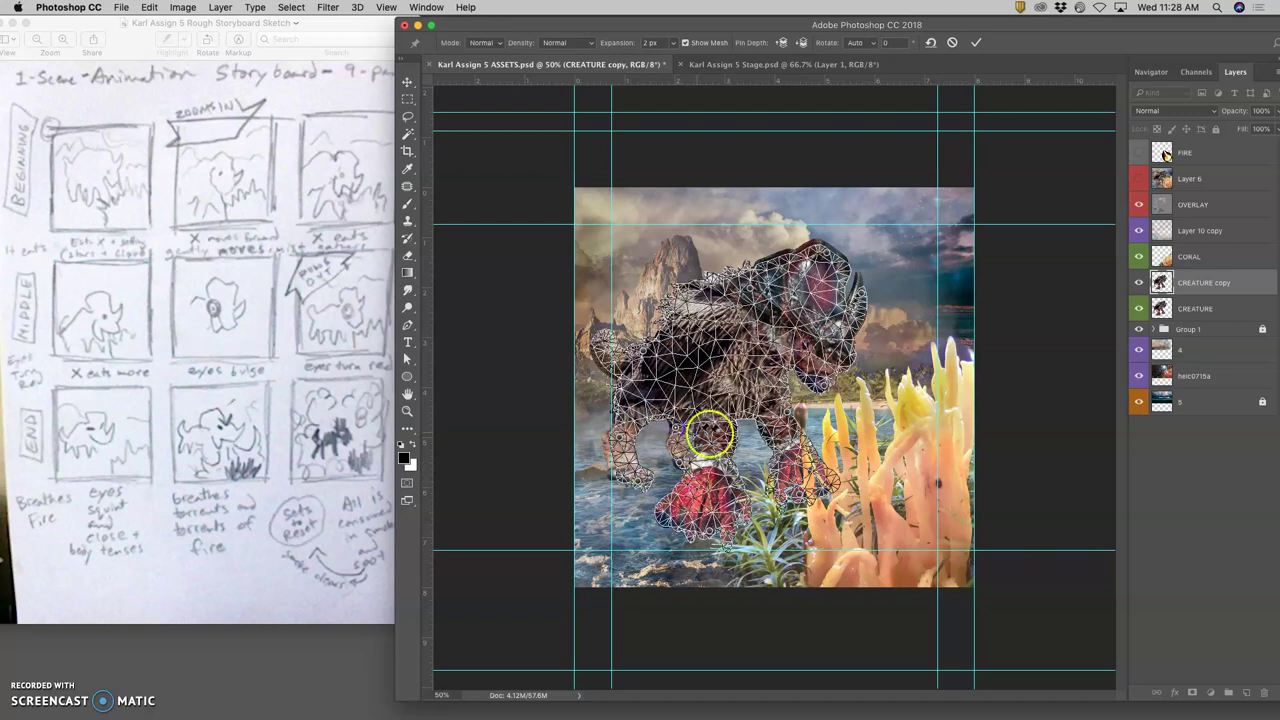
drag(790, 414, 800, 386)
drag(797, 491, 791, 487)
drag(710, 530, 733, 537)
key(h)
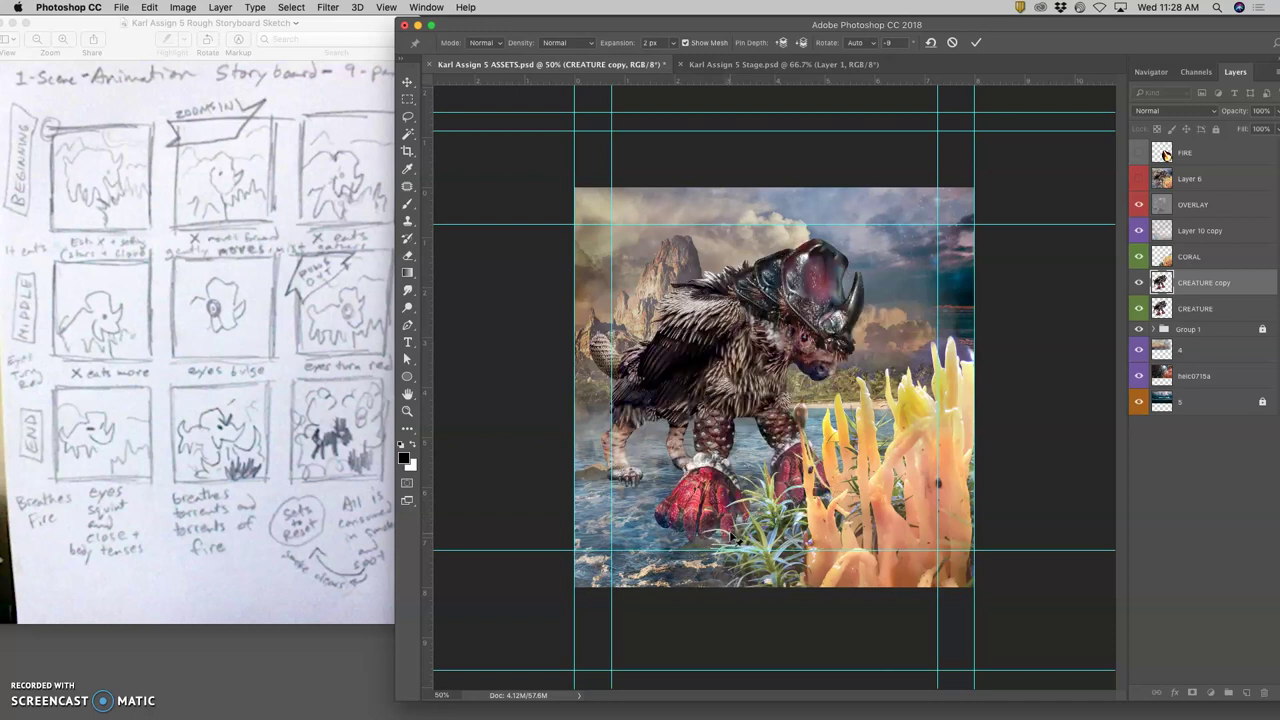
key(Return)
Toggle the CREATURE copy layer repeatedly to compare both poses, and leave only the warped copy visible by hiding the original CREATURE layer.
click(1137, 284)
click(1137, 284)
click(1137, 284)
click(1137, 284)
click(1137, 284)
click(1137, 284)
click(1137, 284)
click(1137, 284)
click(1137, 284)
click(1137, 284)
click(1137, 284)
click(1137, 284)
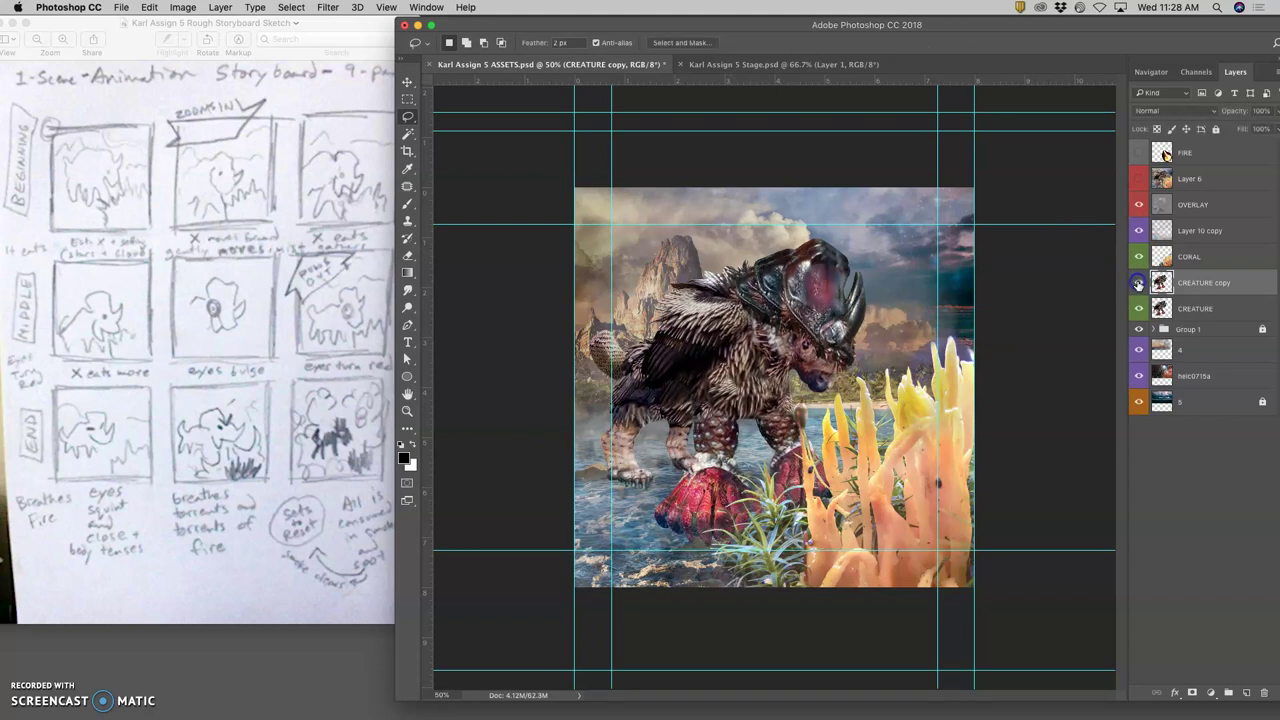
click(1138, 284)
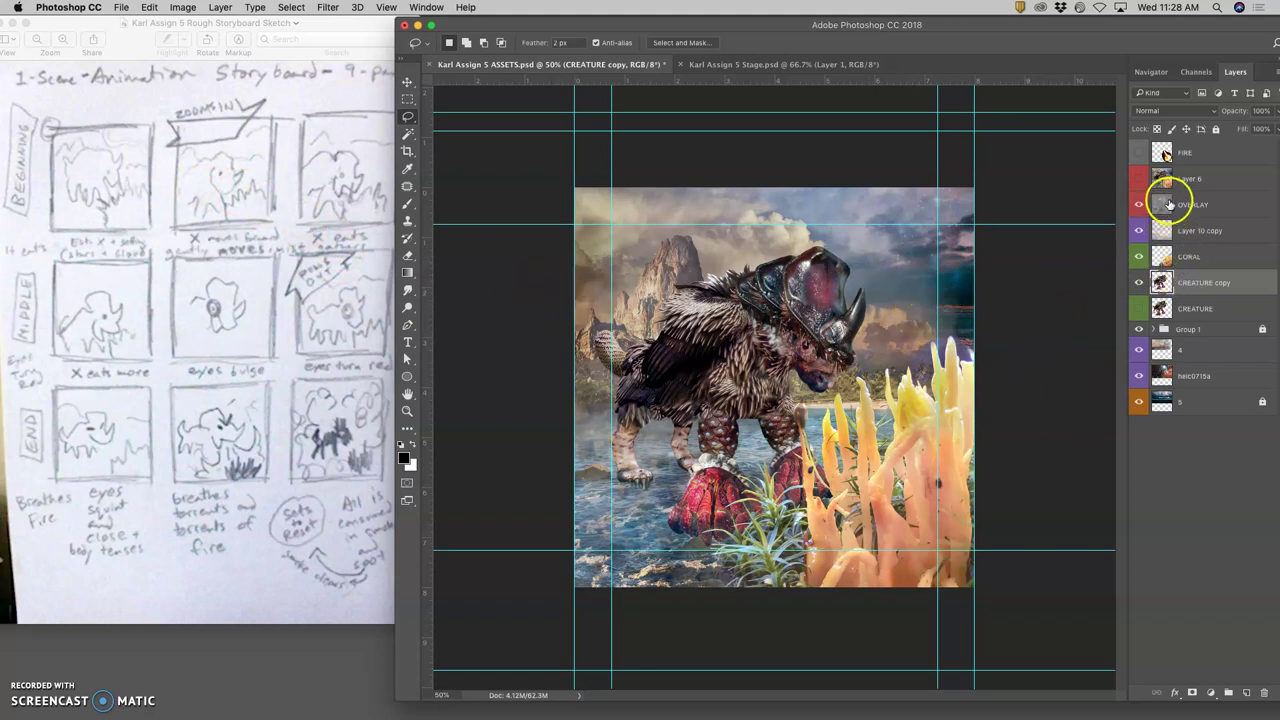
Toggle the OVERLAY layer to examine its effect and inspect its opacity setting.
click(1137, 205)
click(1137, 205)
click(1190, 205)
drag(1120, 30, 1079, 30)
click(1237, 111)
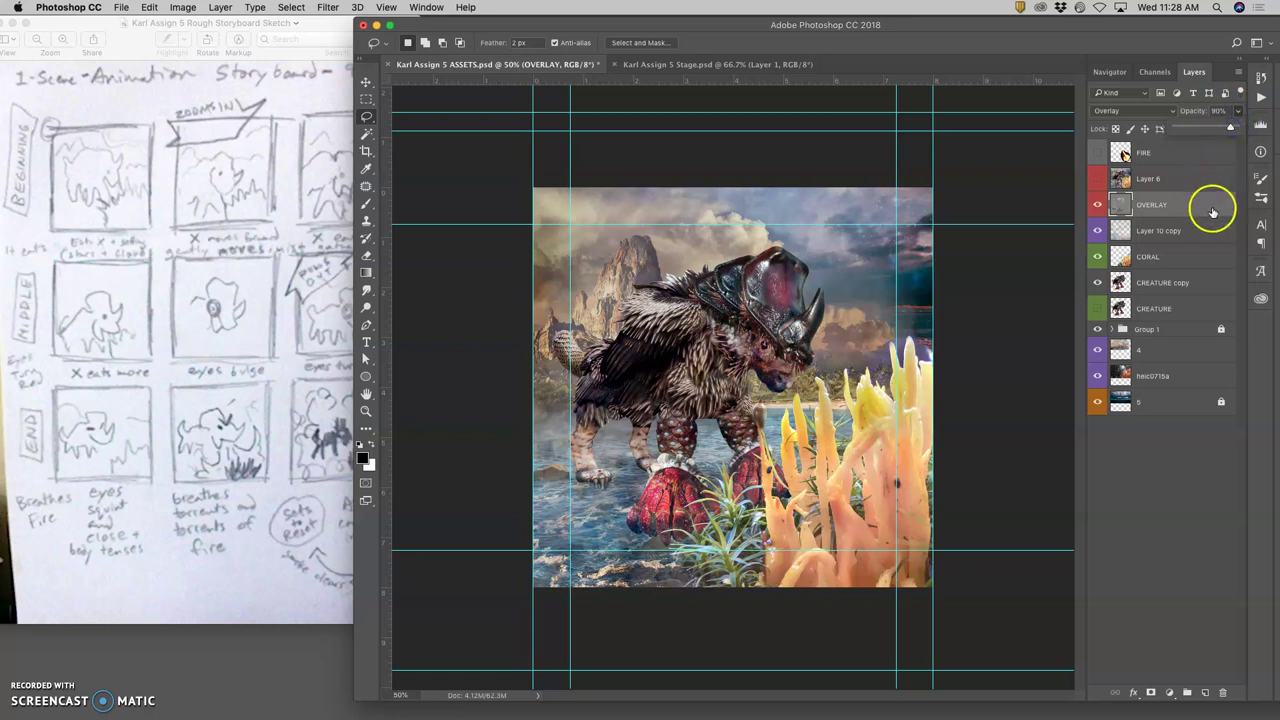
click(1210, 205)
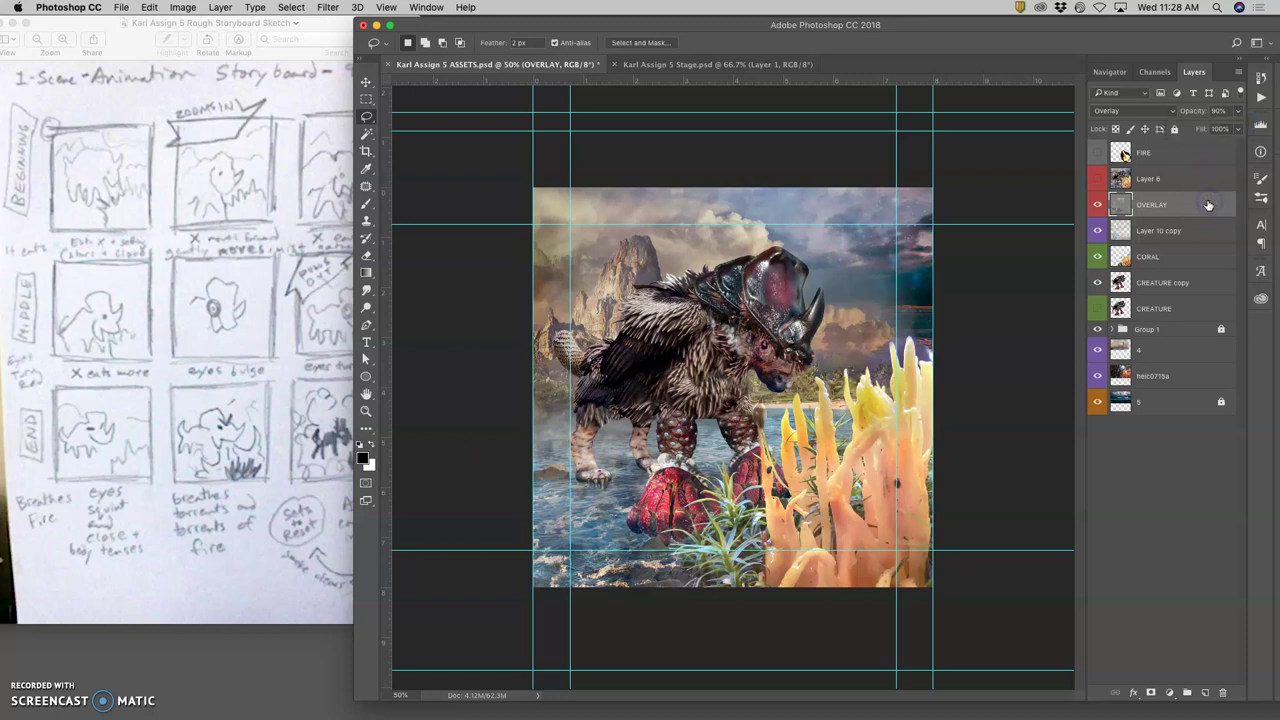
Check Layer 10 copy's effect and stretch it horizontally to 106.67% so it extends past the canvas's right edge.
click(1108, 232)
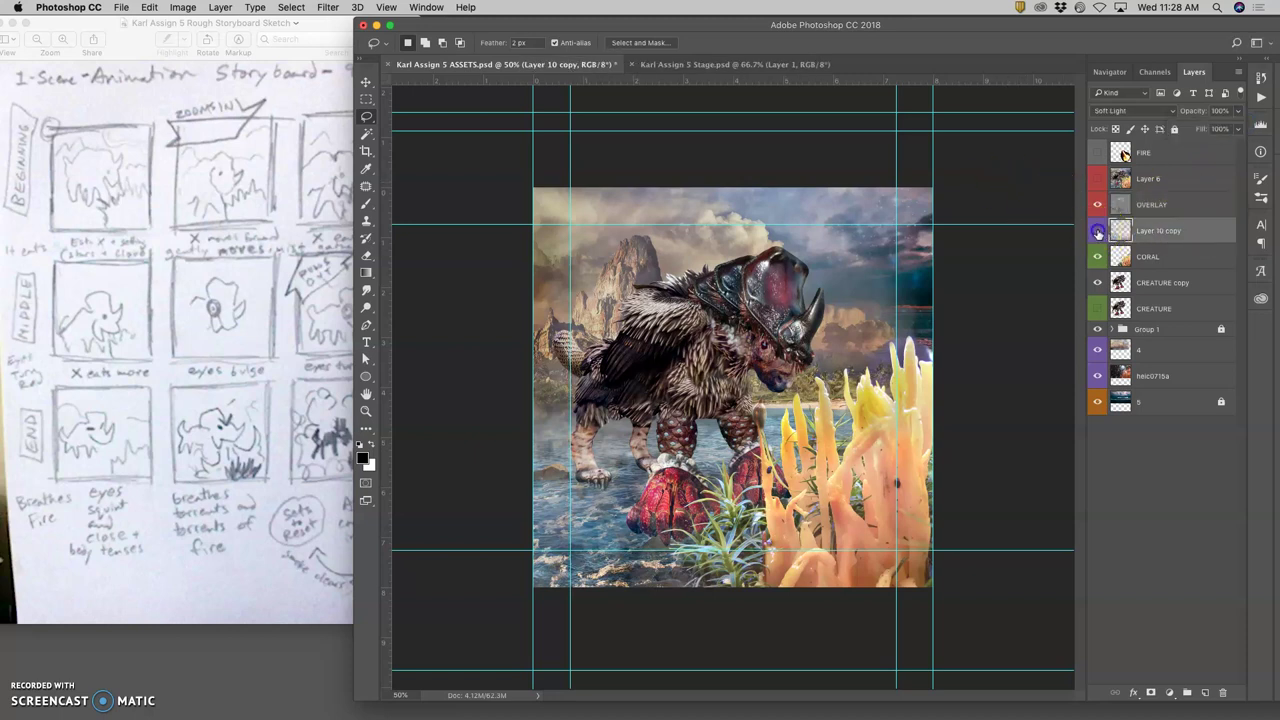
click(1098, 232)
click(1098, 232)
key(super+t)
drag(932, 388, 959, 389)
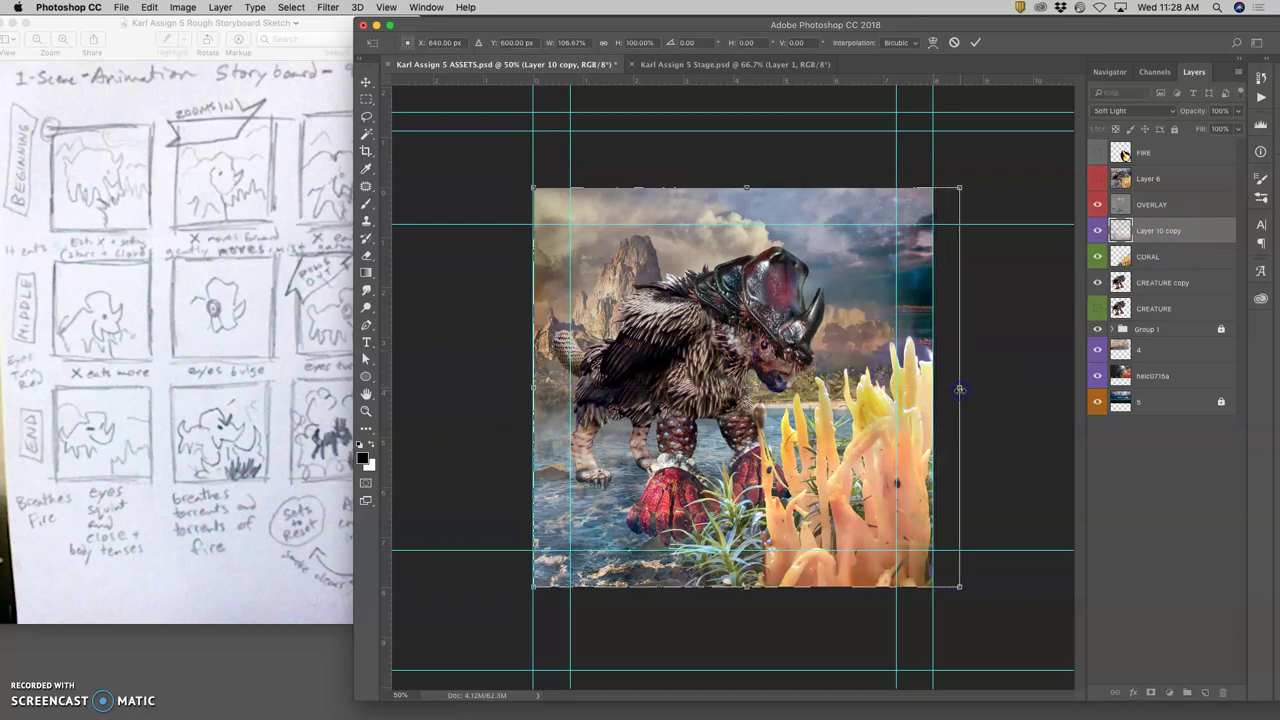
key(Return)
Duplicate the CORAL layer.
click(1155, 258)
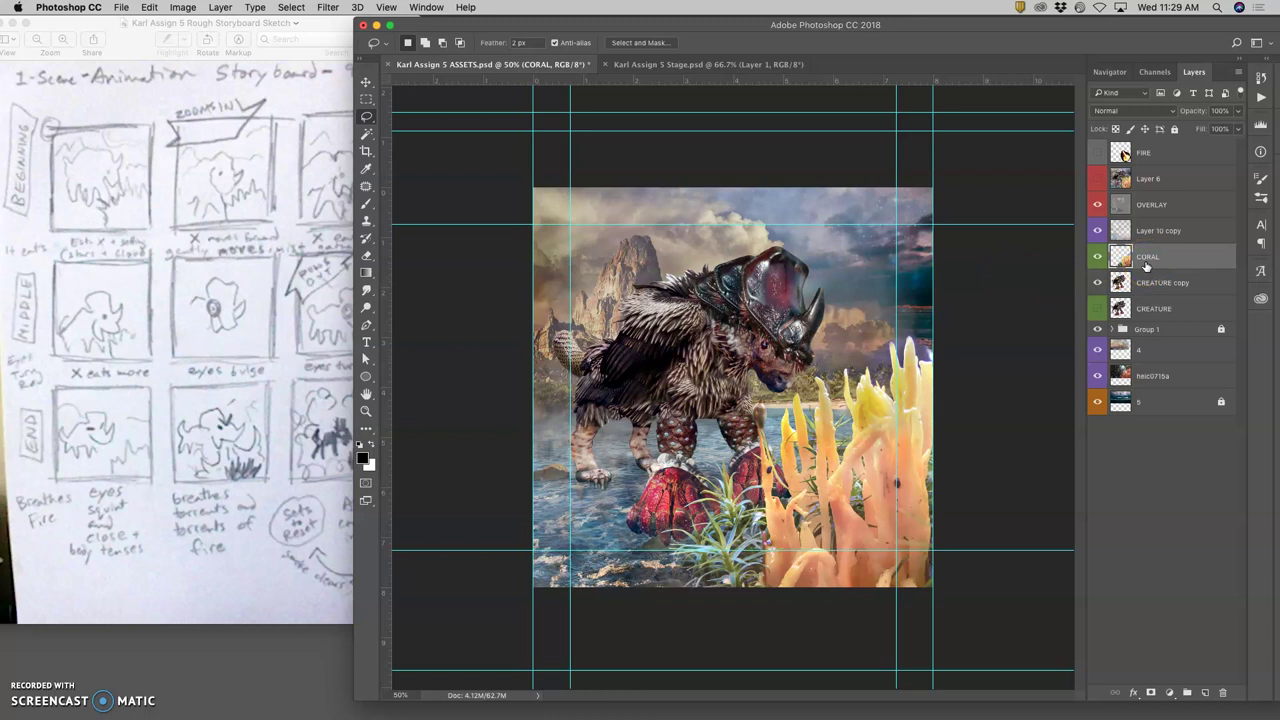
key(ctrl+j)
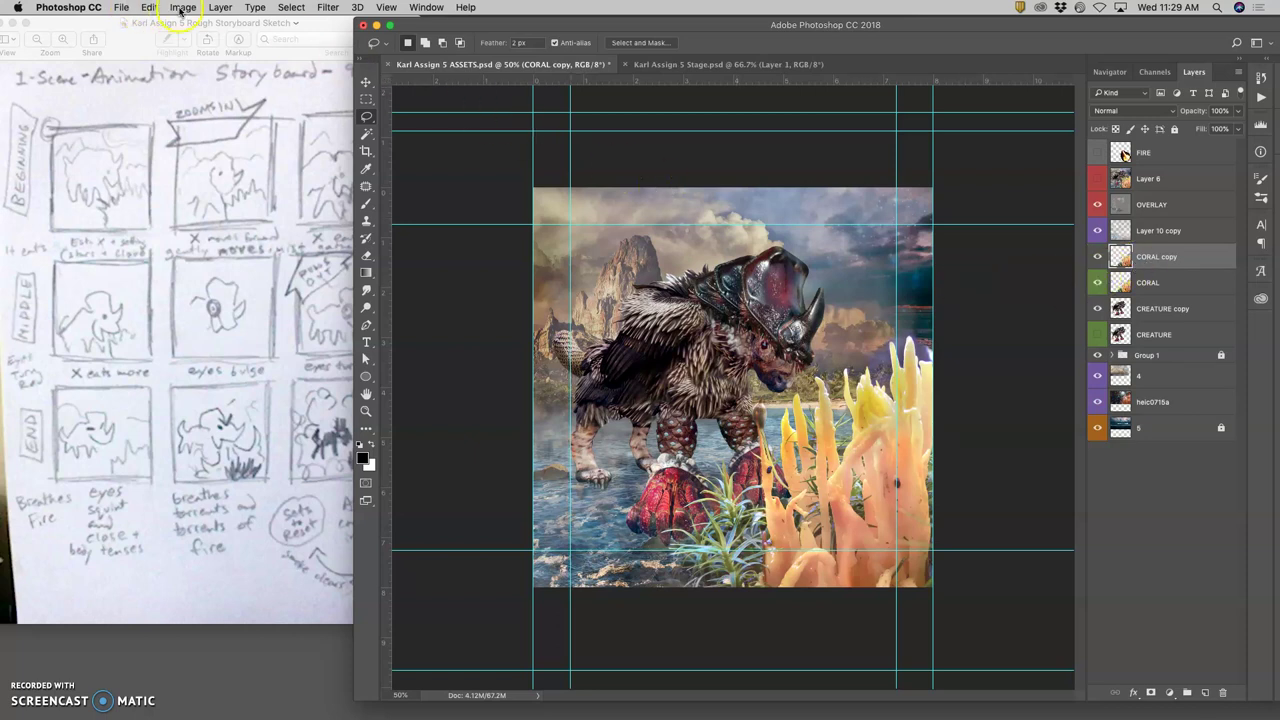
Try a Puppet Warp on CORAL copy that shifts the upper tips of the coral.
click(147, 8)
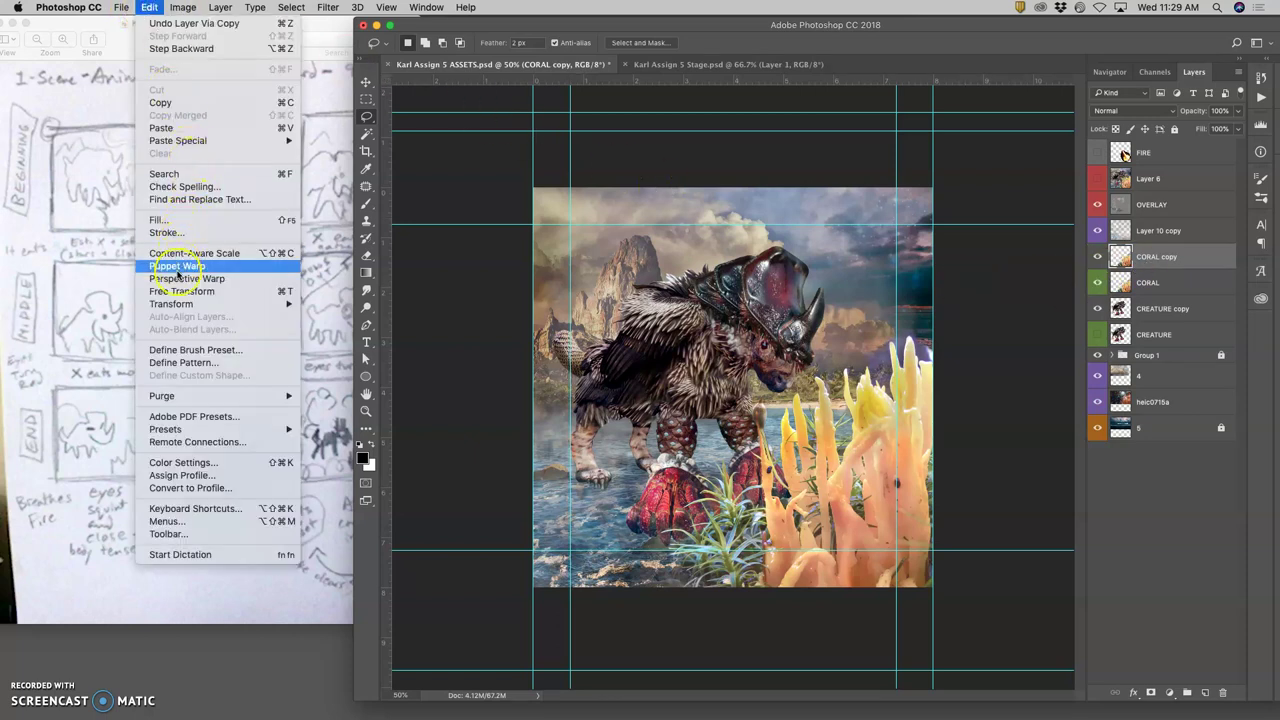
click(270, 266)
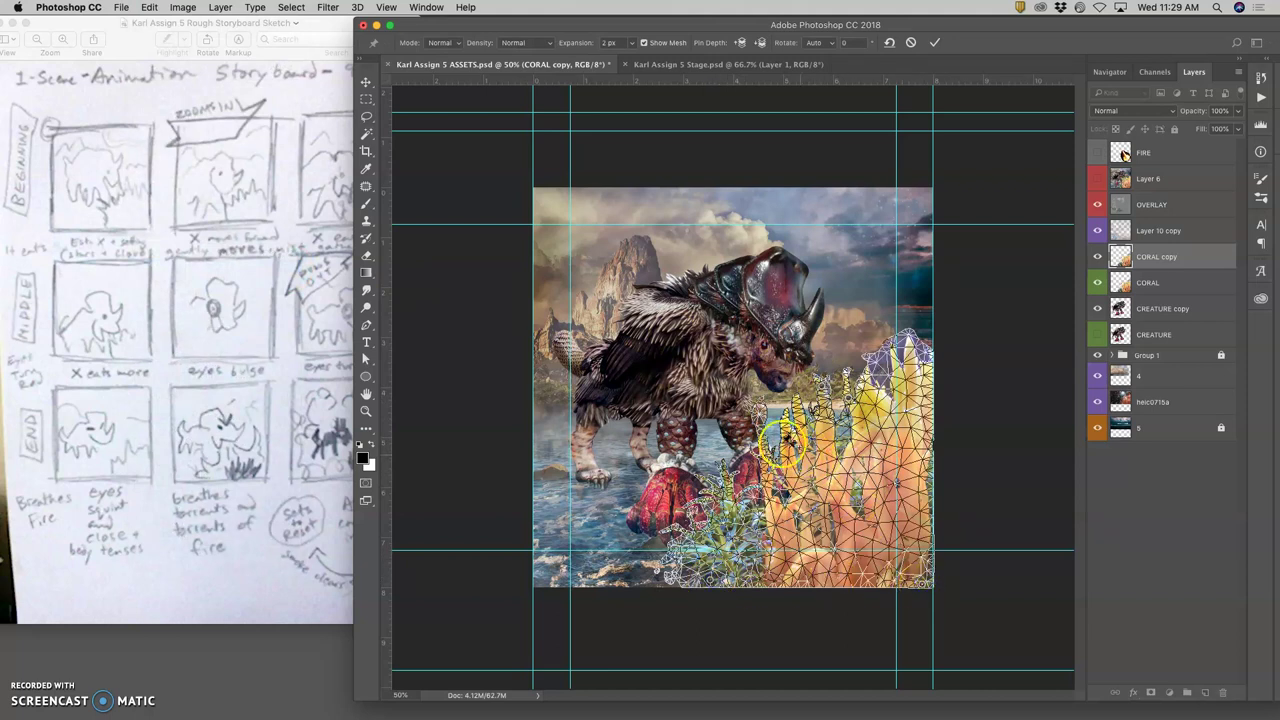
click(758, 426)
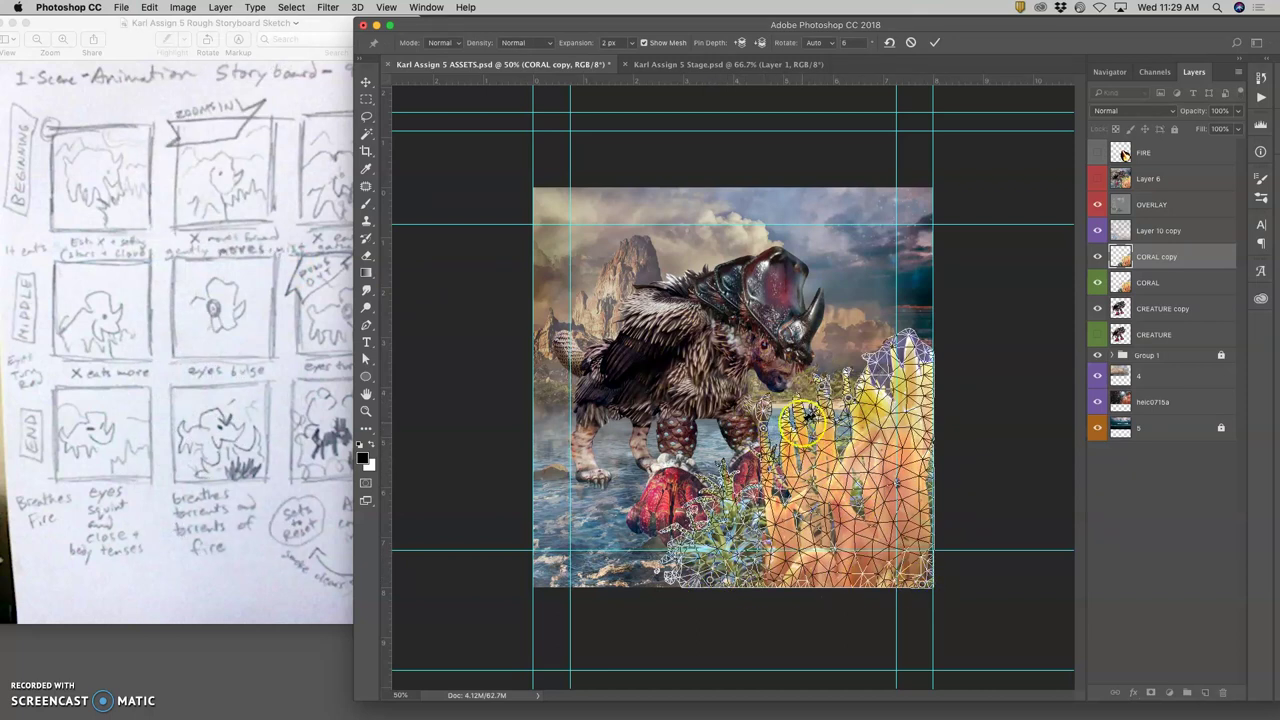
drag(822, 392, 904, 331)
click(893, 357)
click(915, 449)
key(Return)
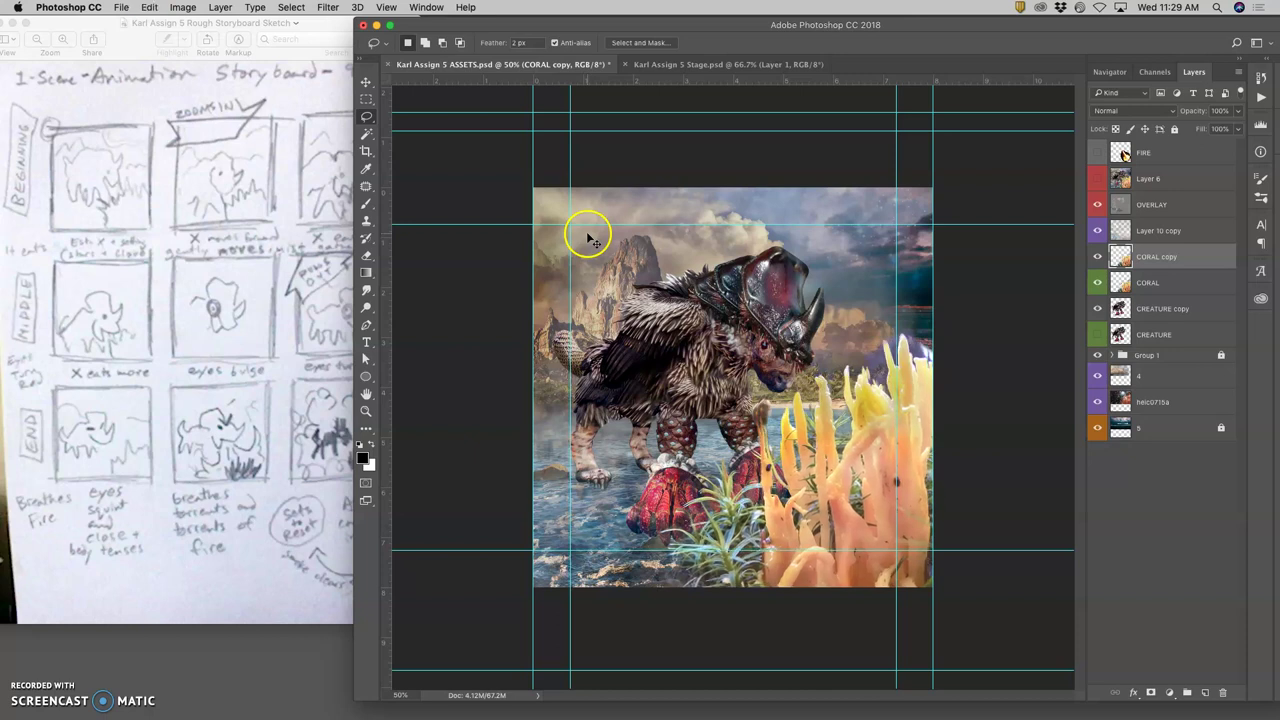
Try another Puppet Warp on CORAL copy with its base corner pinned, nudging the coral tips and the plant.
click(149, 7)
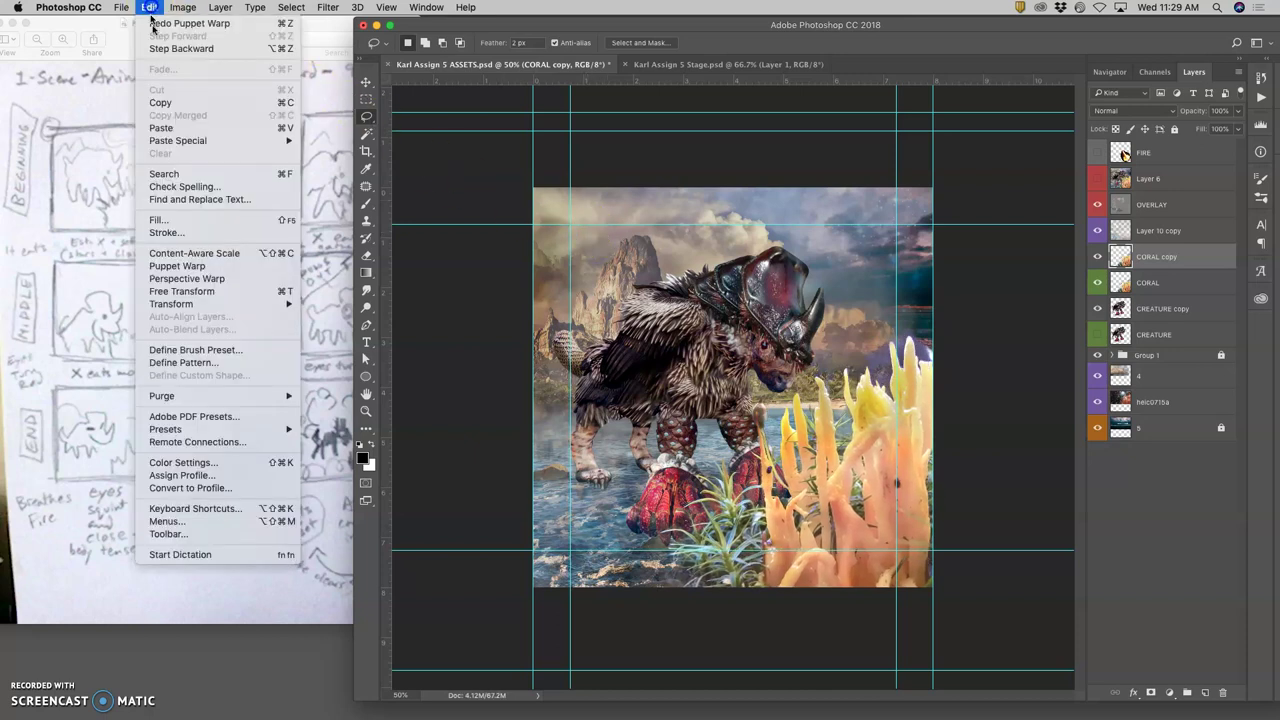
click(918, 647)
click(932, 585)
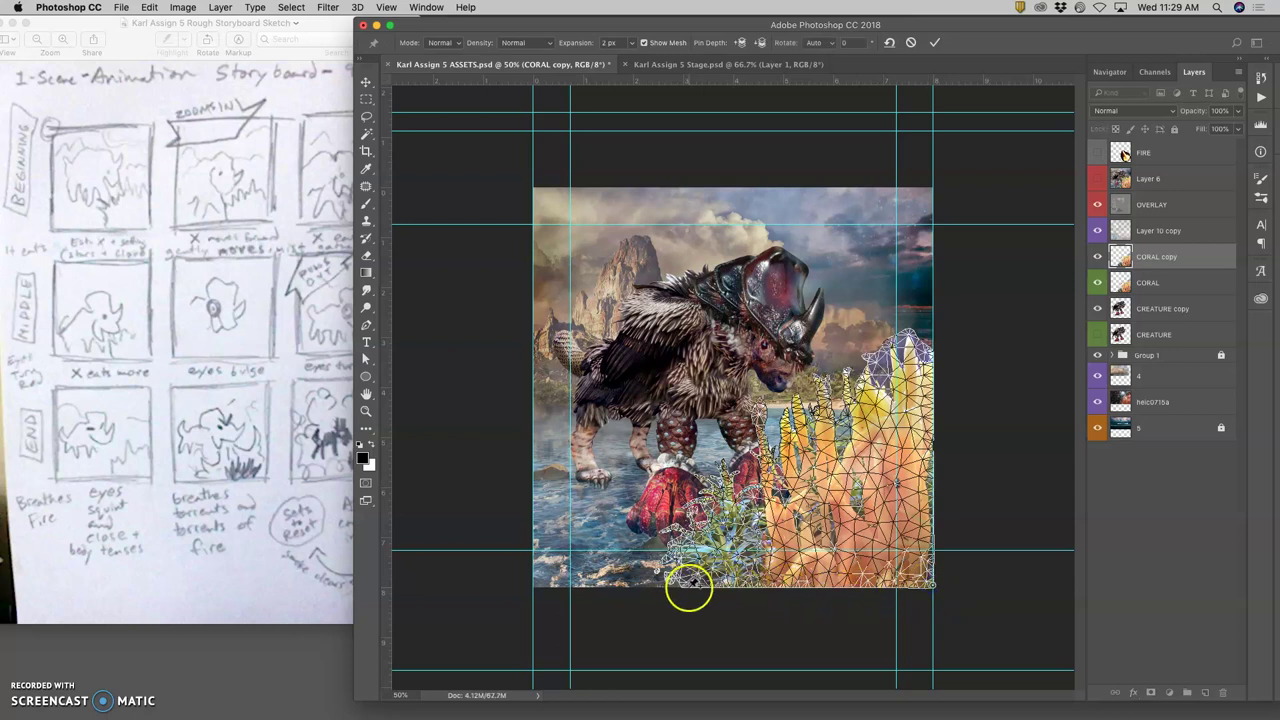
click(828, 380)
click(909, 337)
click(755, 428)
click(757, 415)
drag(757, 415, 820, 382)
drag(906, 338, 904, 340)
click(737, 543)
key(Return)
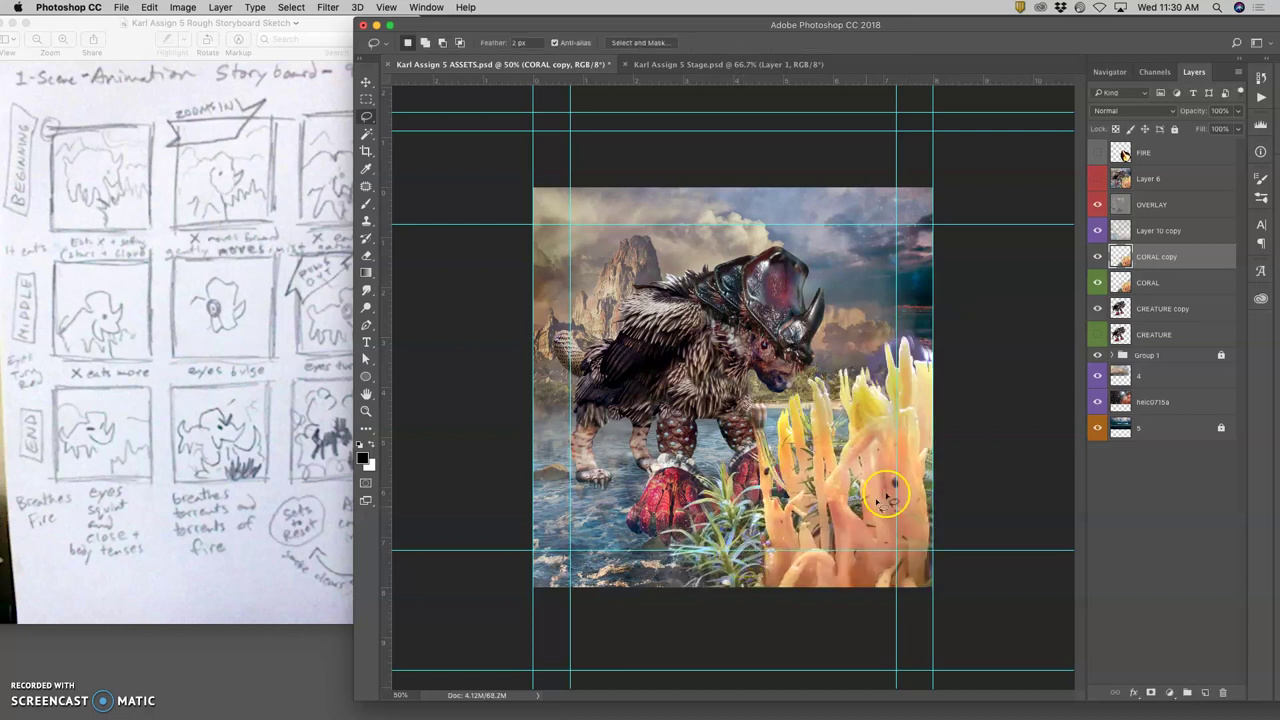
Compare the coral before and after the second warp, and leave that warp undone.
key(super+z)
key(super+z)
key(super+z)
key(super+z)
key(super+z)
key(super+z)
key(super+z)
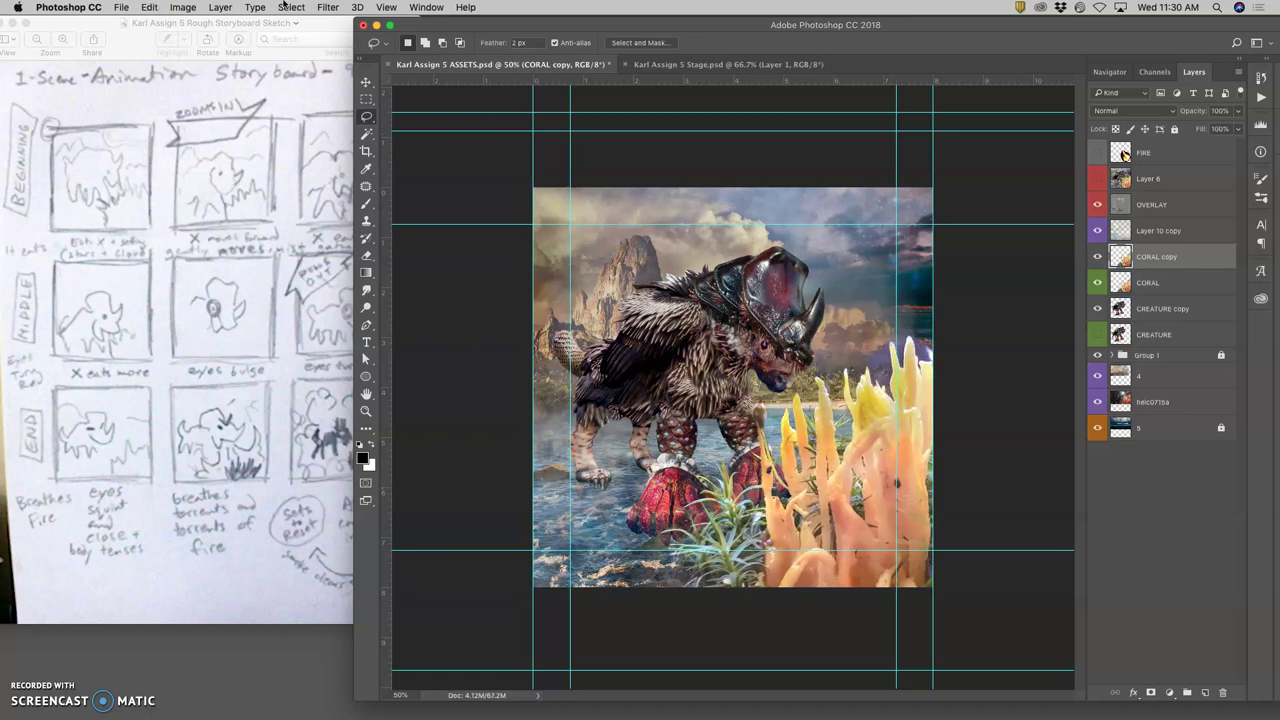
Puppet Warp CORAL copy with pins along its base and slightly shifted upper tips, and compare it with the unwarped state.
click(147, 8)
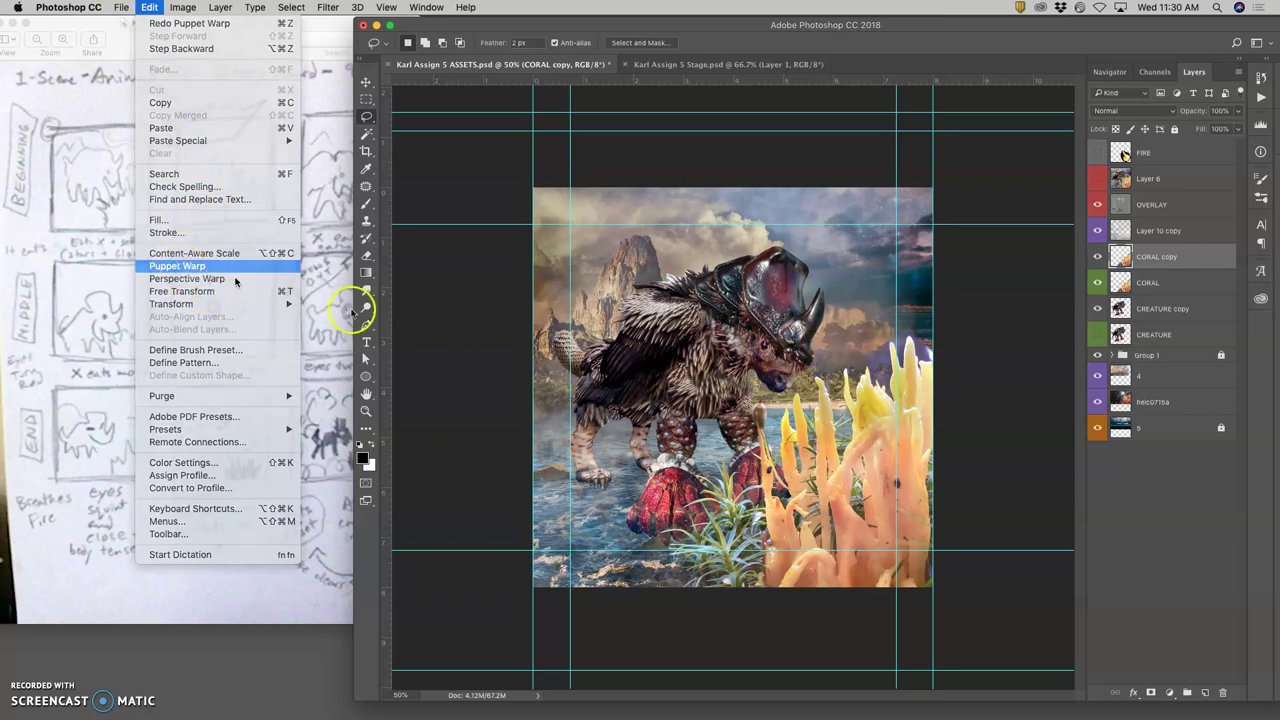
click(178, 265)
click(765, 506)
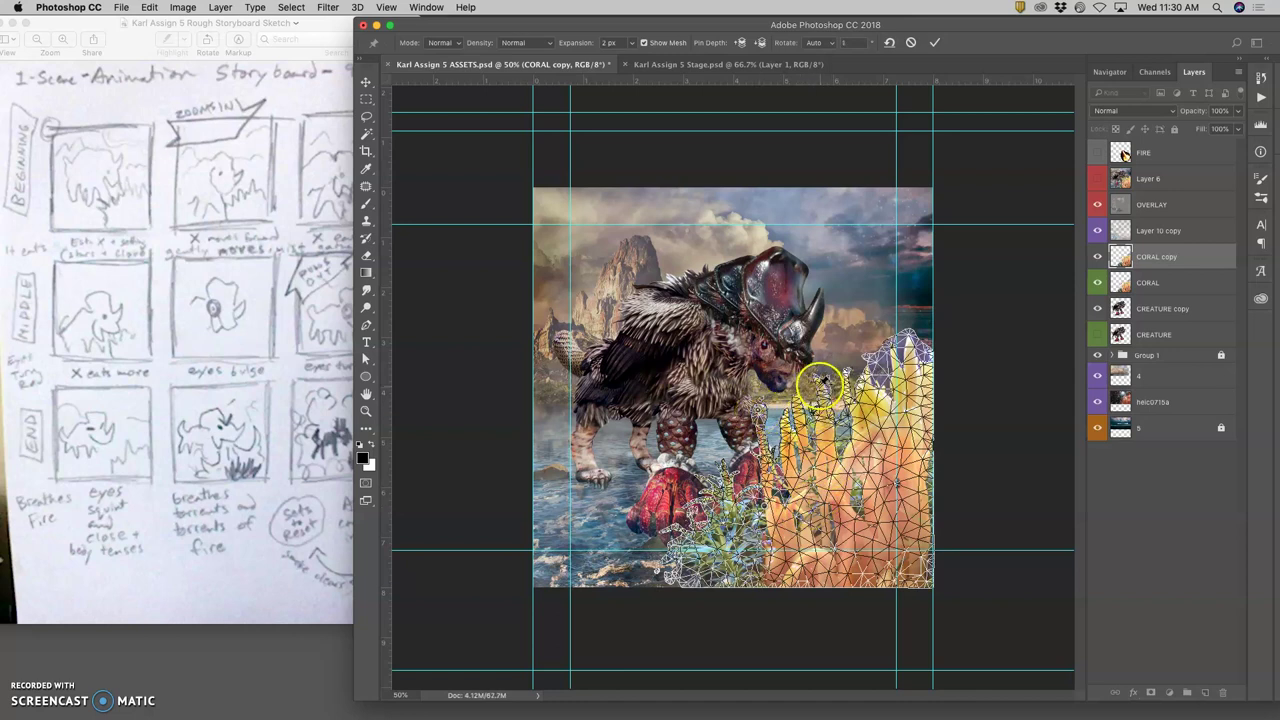
click(932, 584)
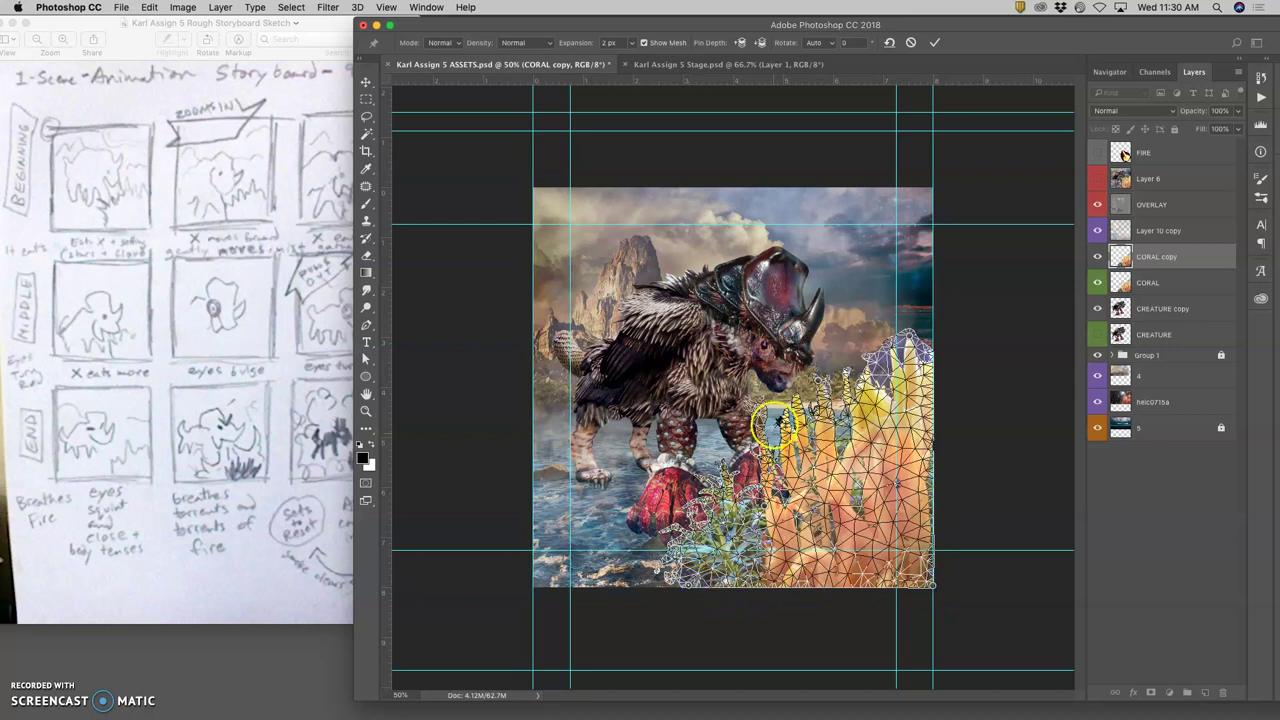
mouse_move(760, 428)
mouse_down()
mouse_move(829, 360)
mouse_move(906, 340)
mouse_up()
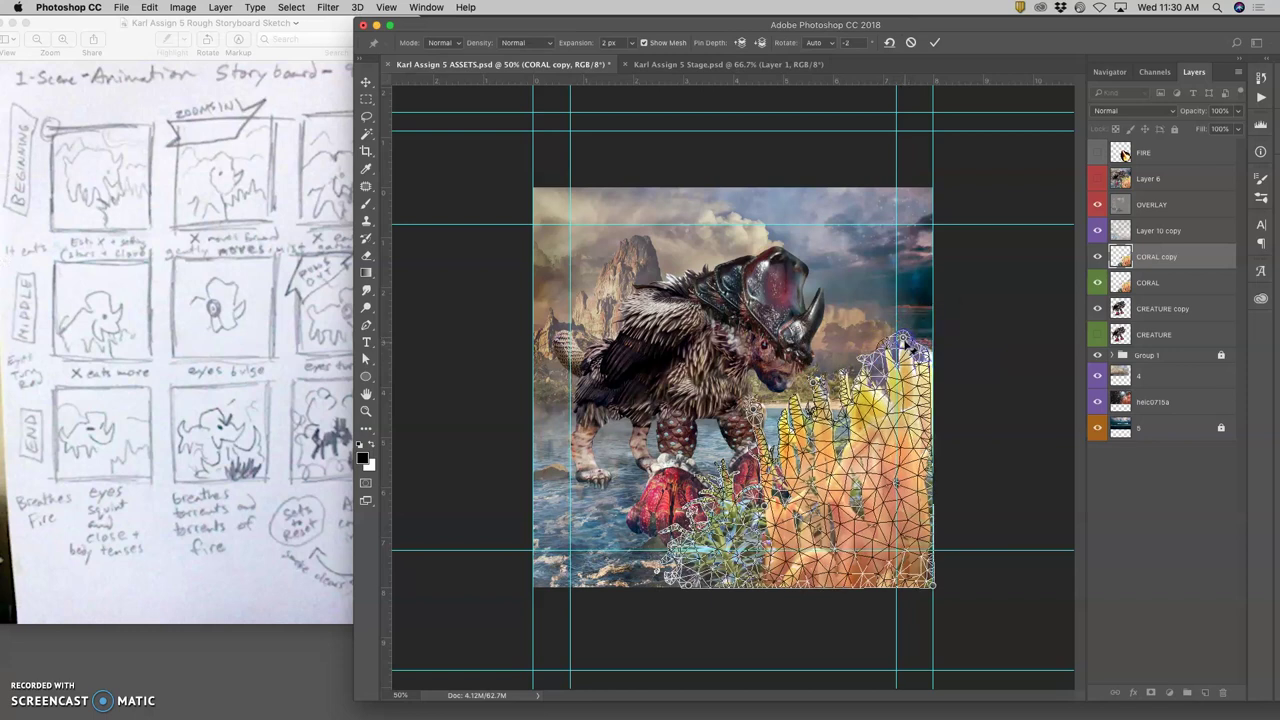
key(Return)
click(897, 508)
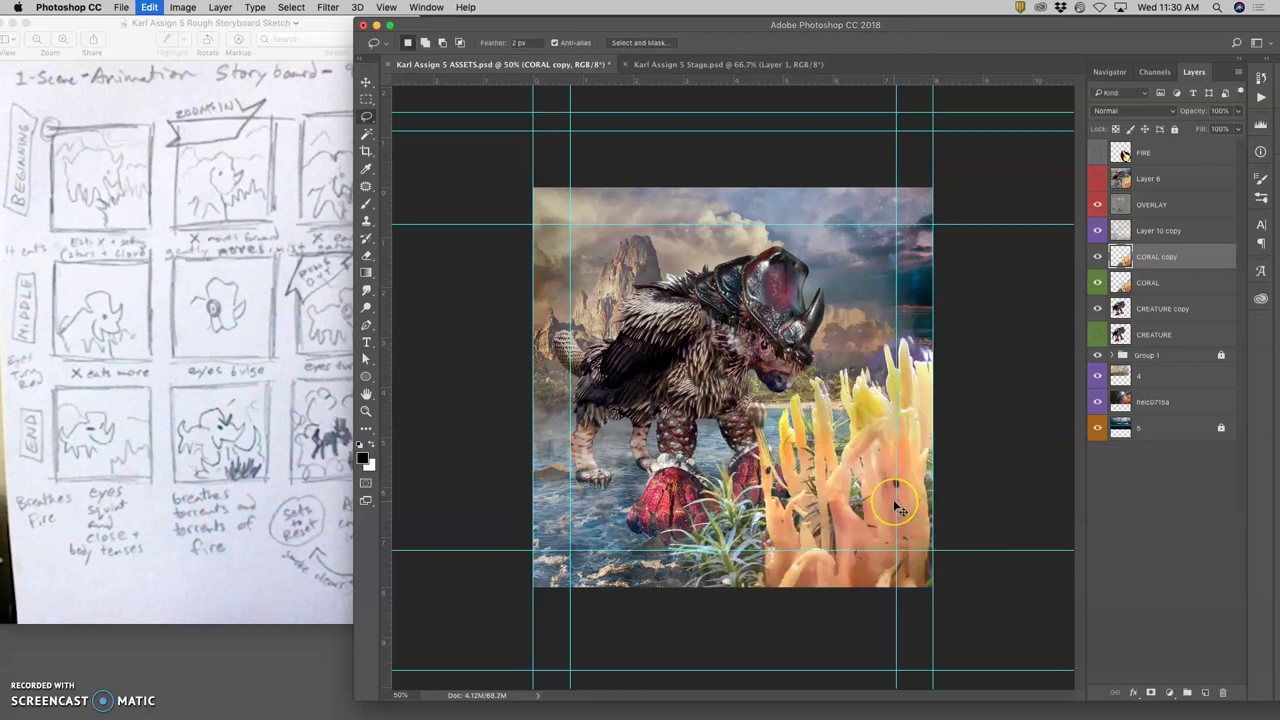
key(super+z)
Hide the original CORAL layer and toggle Group 1's visibility to check its contents.
click(1097, 283)
mouse_move(1029, 389)
mouse_down()
mouse_move(980, 449)
mouse_move(830, 458)
mouse_up()
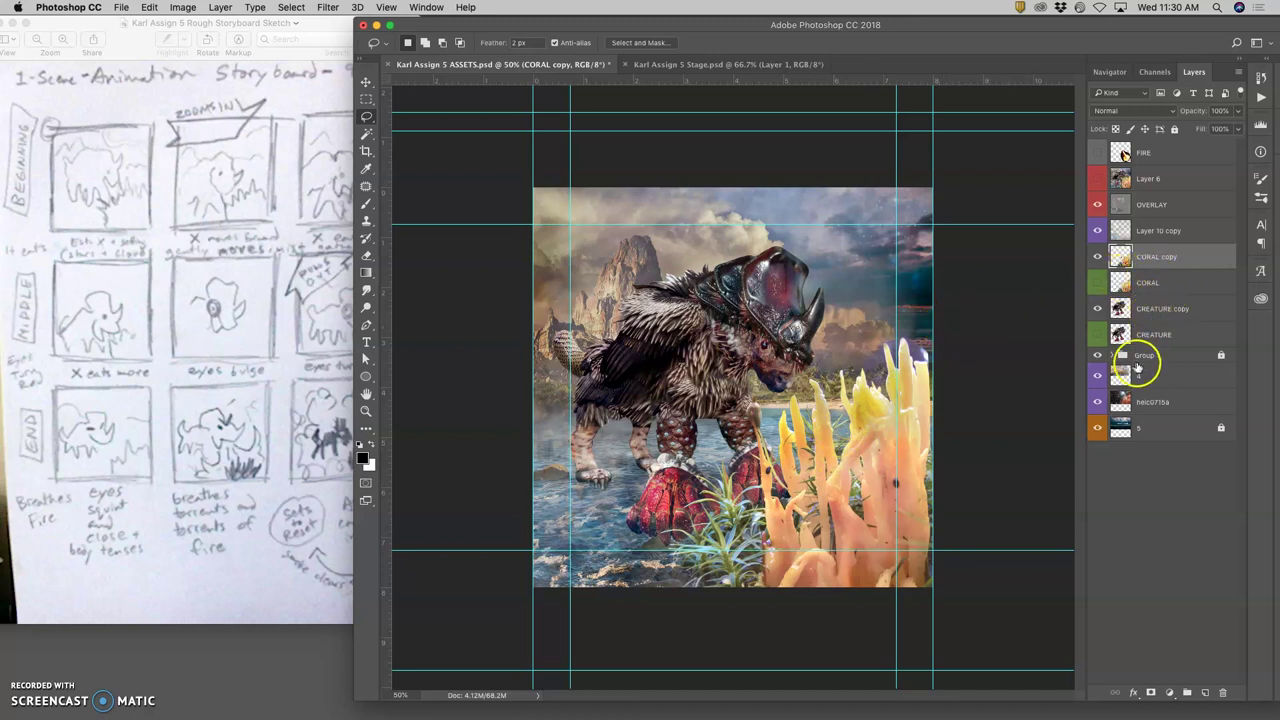
click(1098, 362)
click(1098, 362)
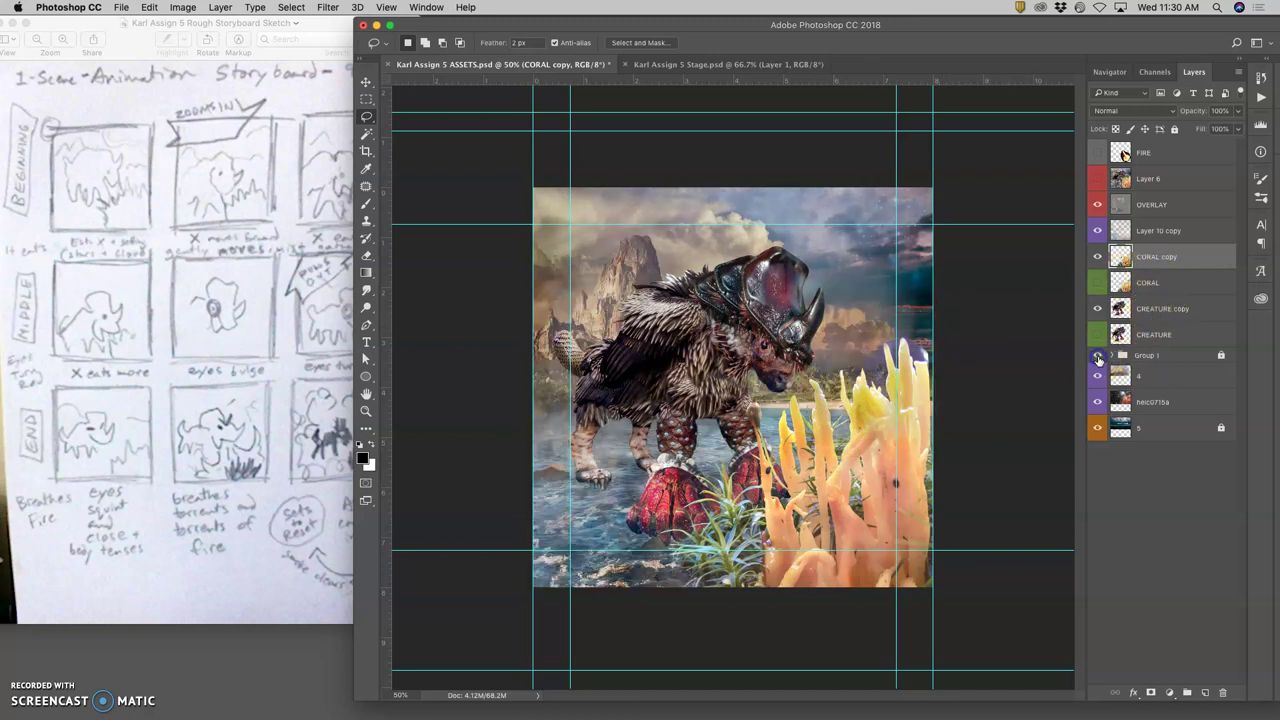
Stretch layer 4 horizontally to just past the canvas's right edge and check it by toggling its visibility.
click(1146, 374)
key(super+t)
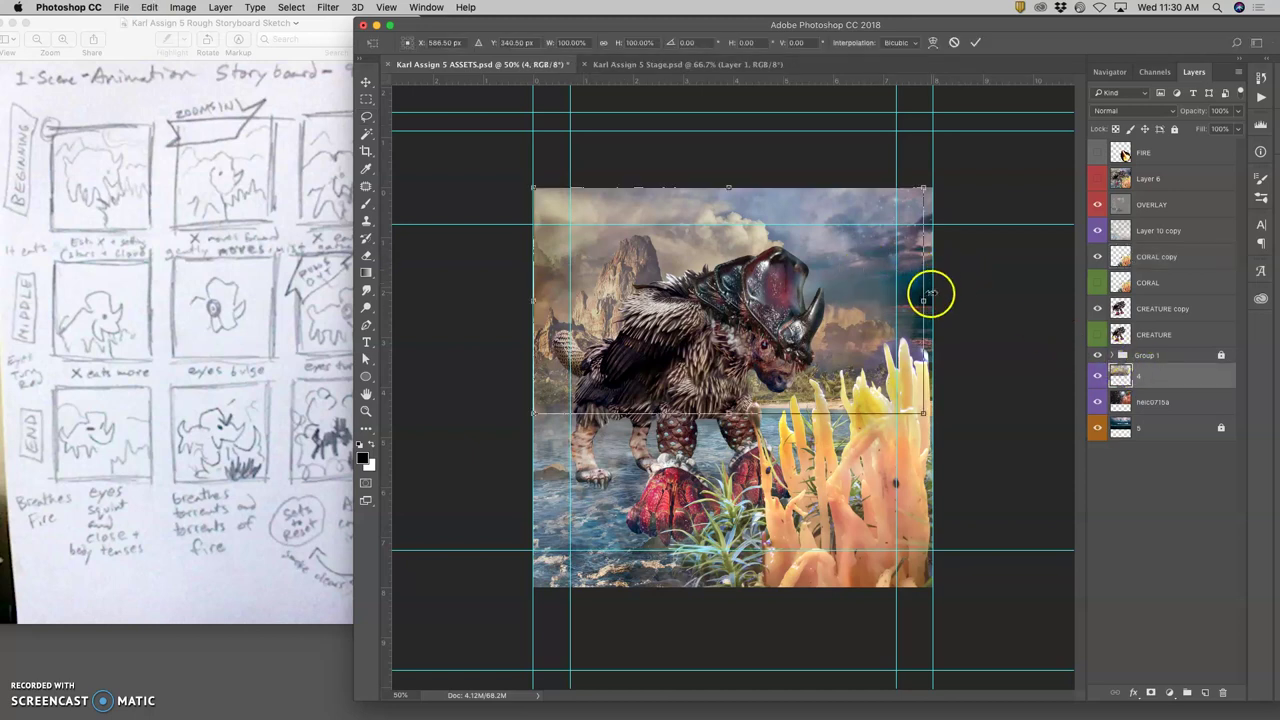
drag(923, 300, 936, 302)
key(Return)
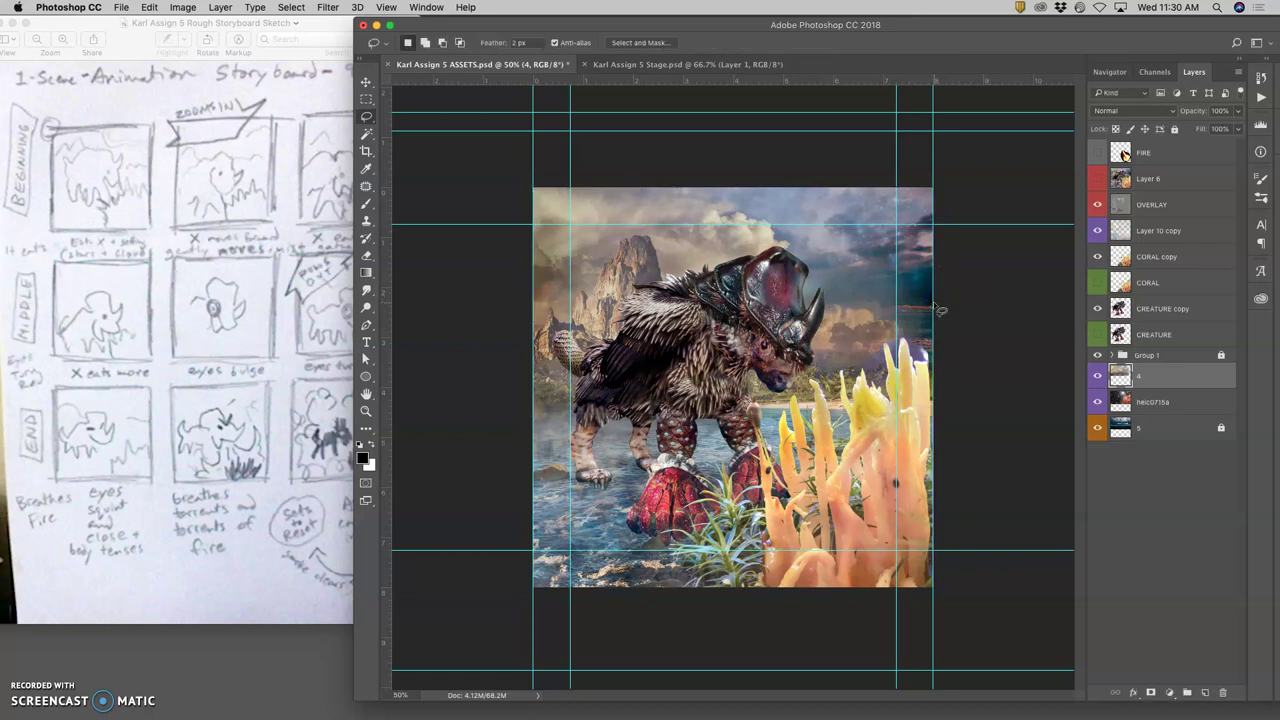
click(1097, 376)
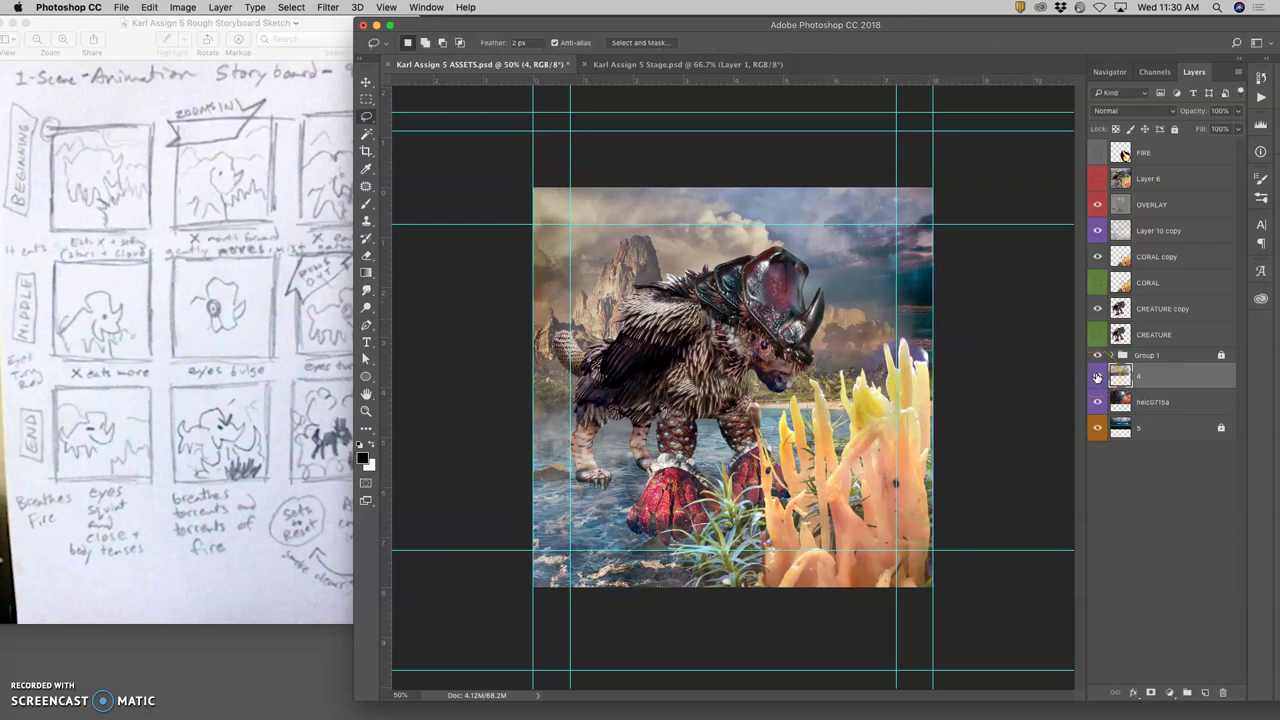
Compare the background with and without layer 4.
click(1097, 376)
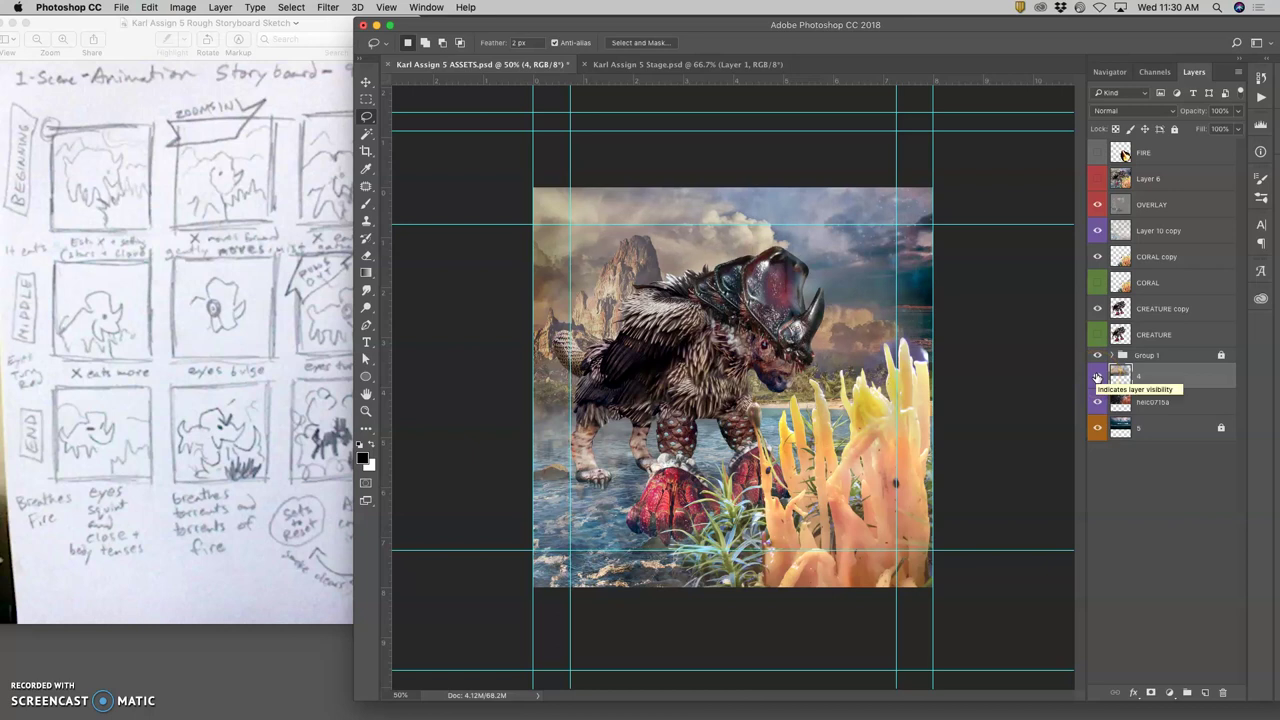
click(1097, 376)
click(1097, 376)
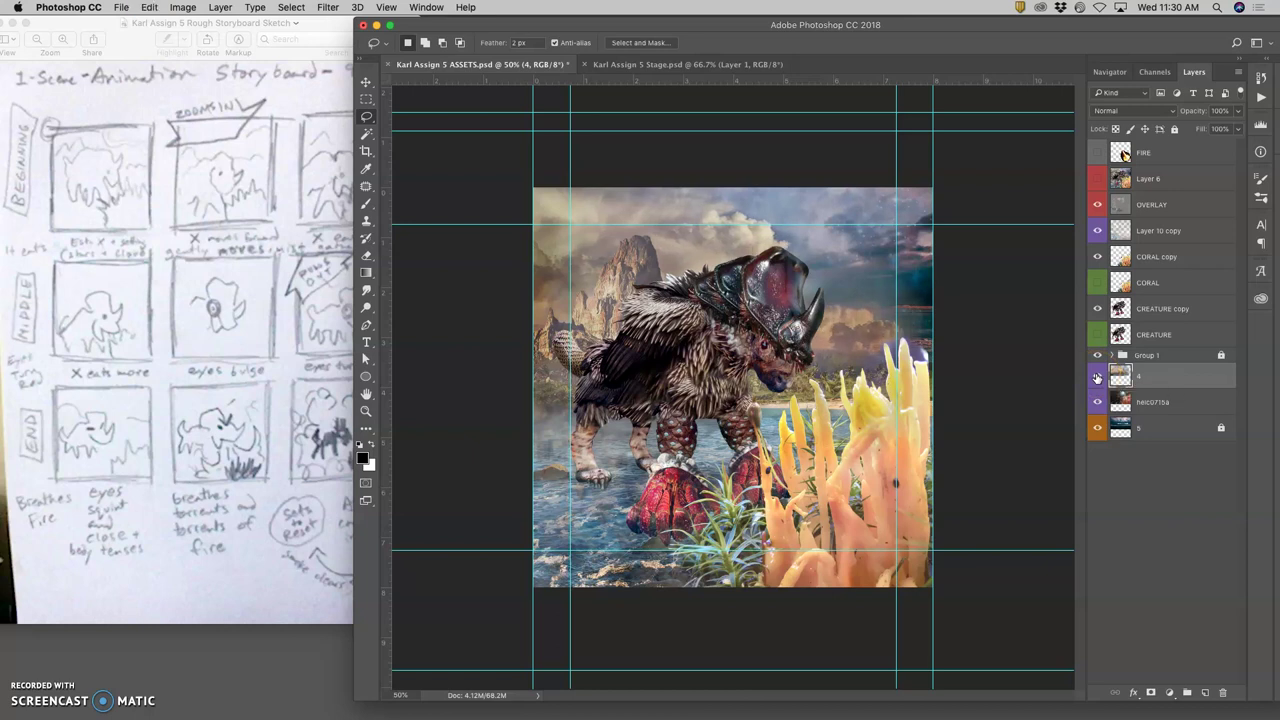
Try to enlarge the heic0715a layer to about 102.7% and rotate it about 0.6° with Free Transform.
click(1155, 401)
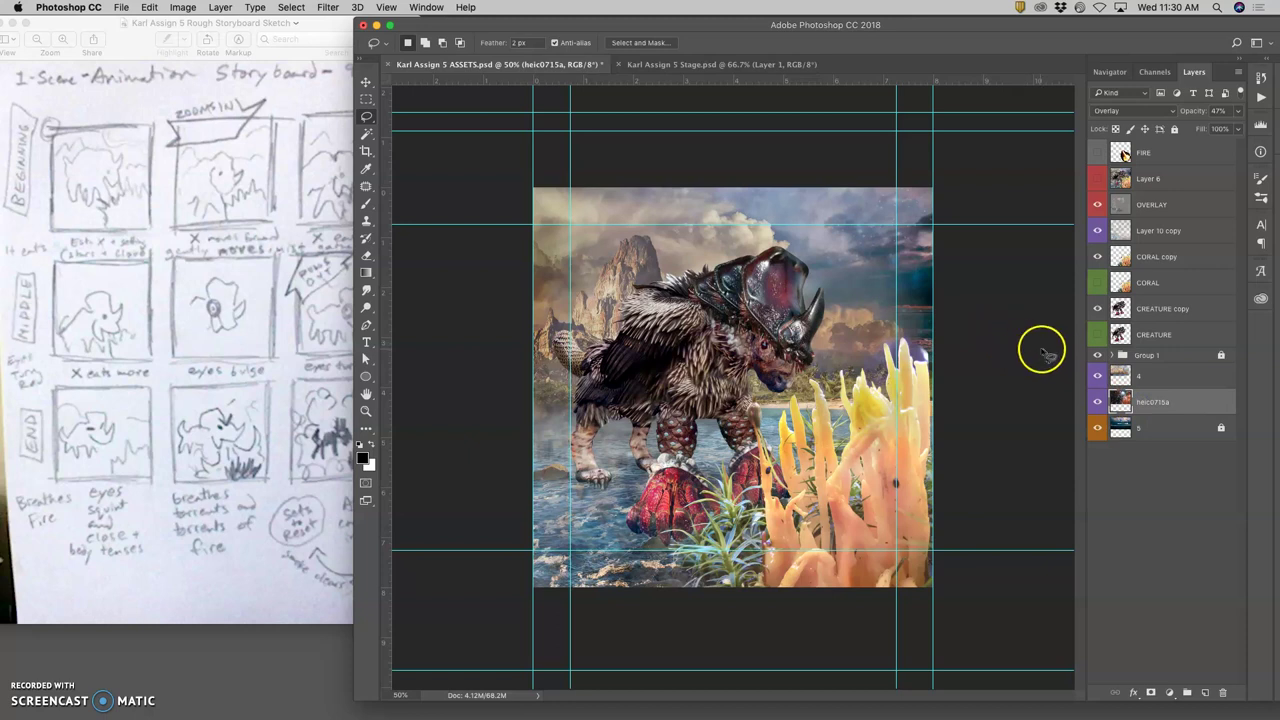
key(super+t)
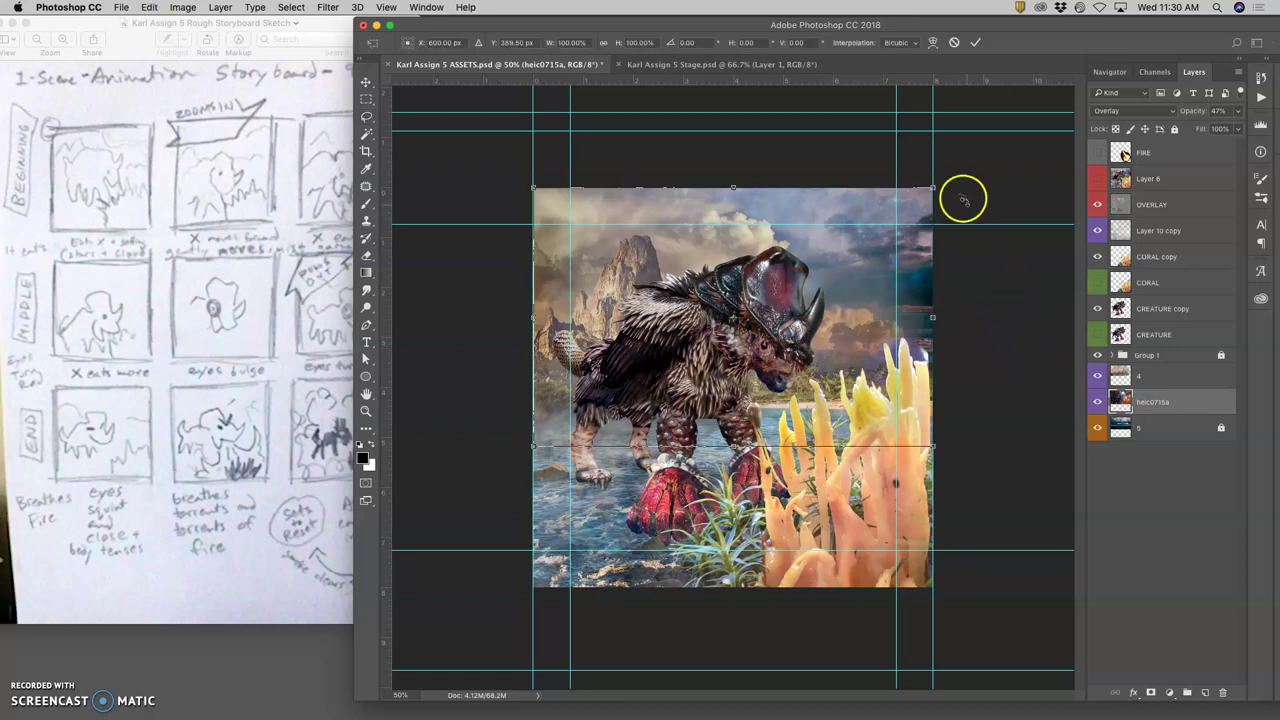
drag(933, 187, 955, 186)
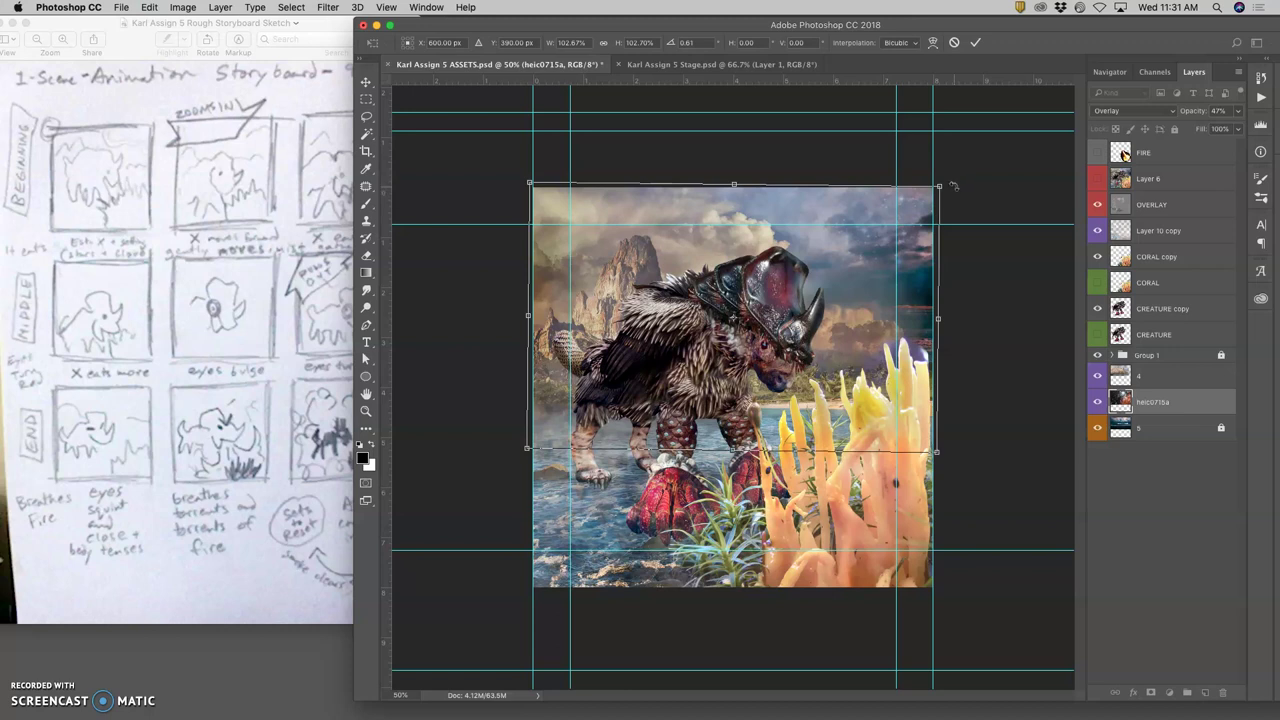
key(Return)
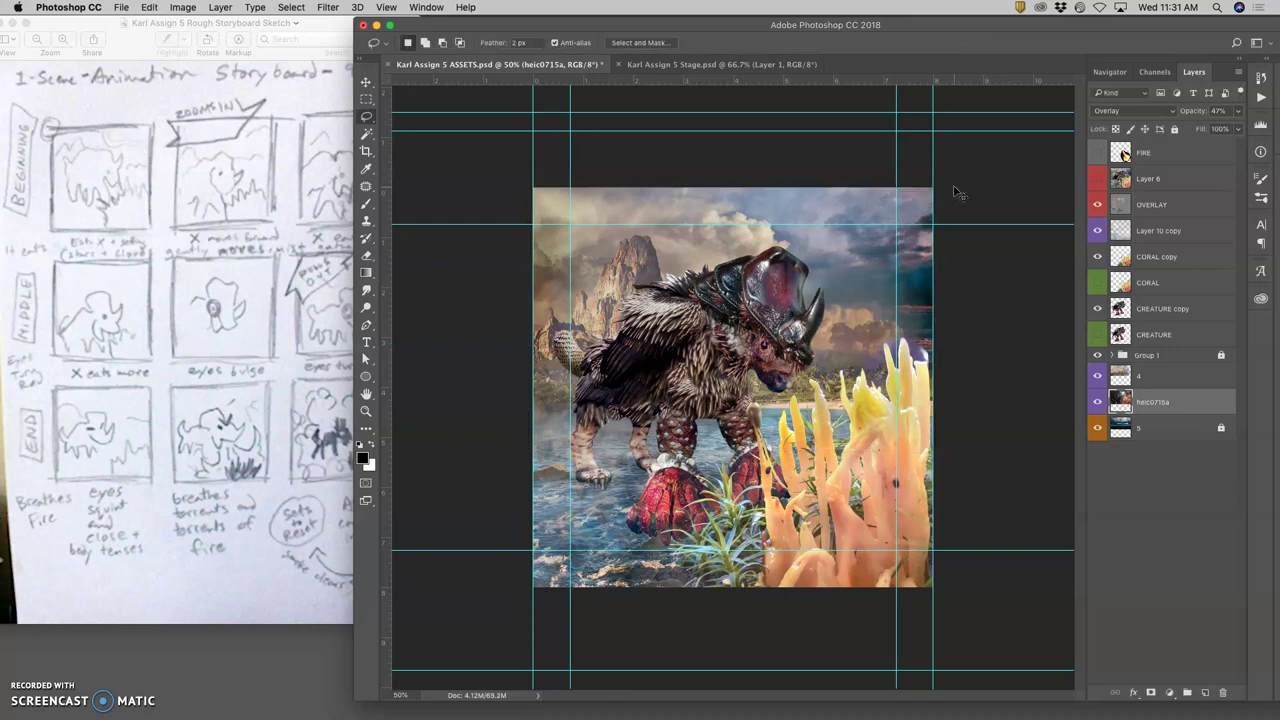
key(super+t)
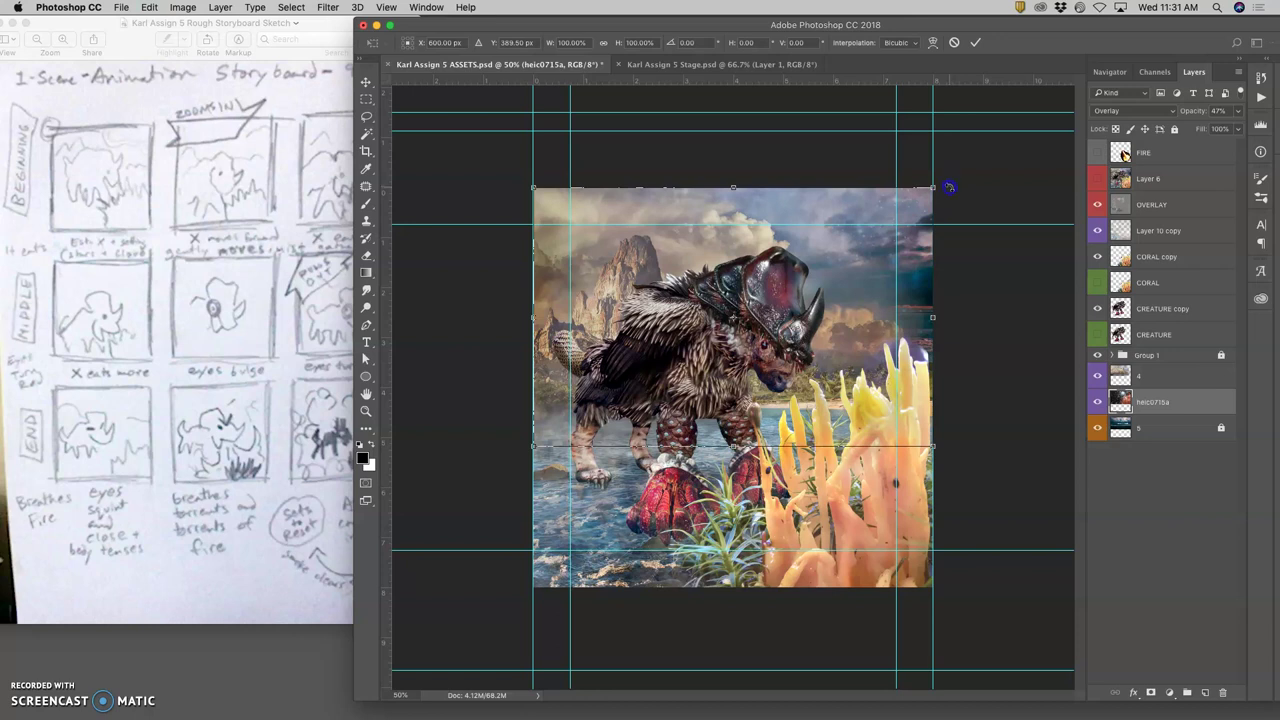
drag(948, 187, 950, 188)
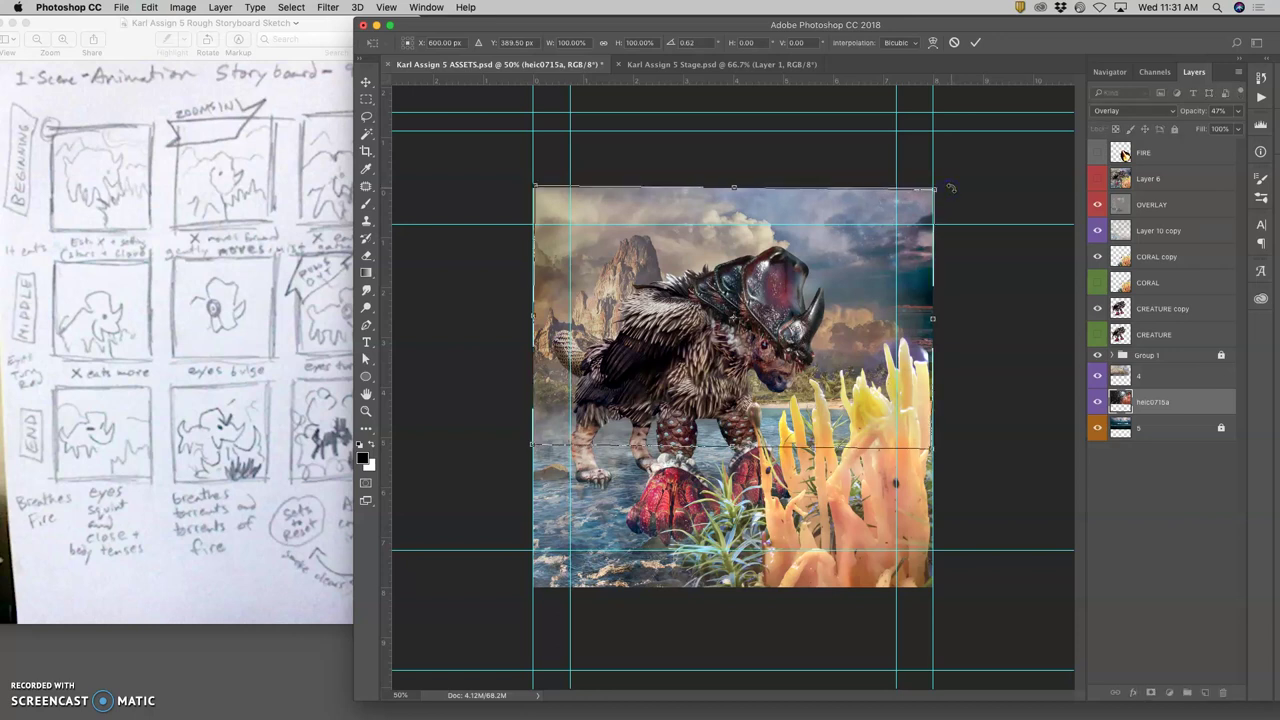
key(Return)
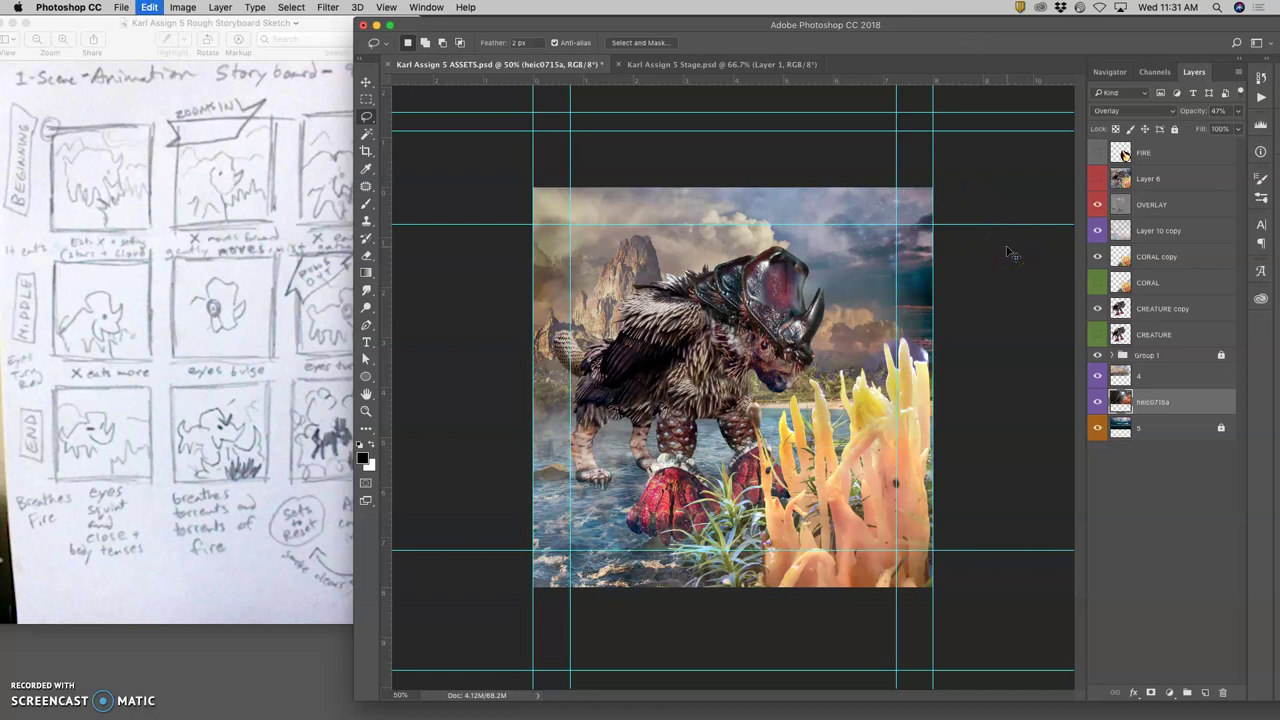
Compare the old merged Layer 6 with the current composition and delete it.
drag(1122, 396, 1150, 400)
click(1098, 231)
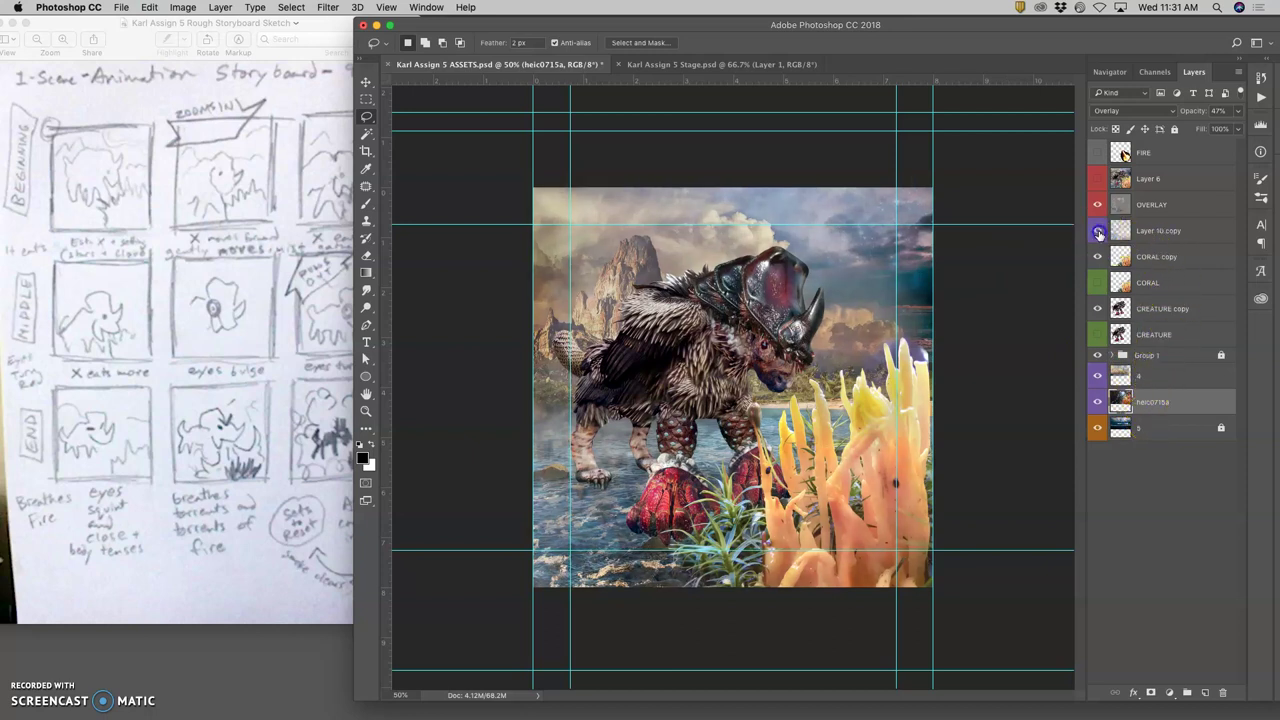
drag(1128, 216, 1146, 181)
click(1146, 181)
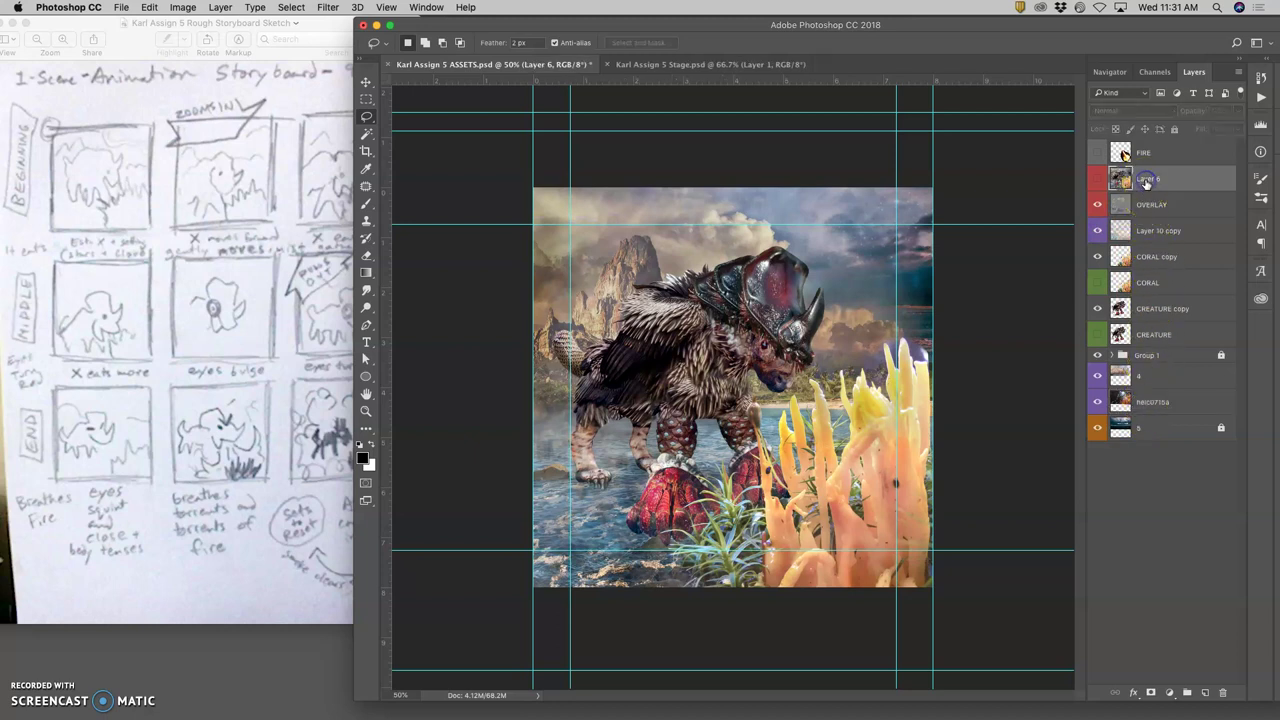
click(1098, 178)
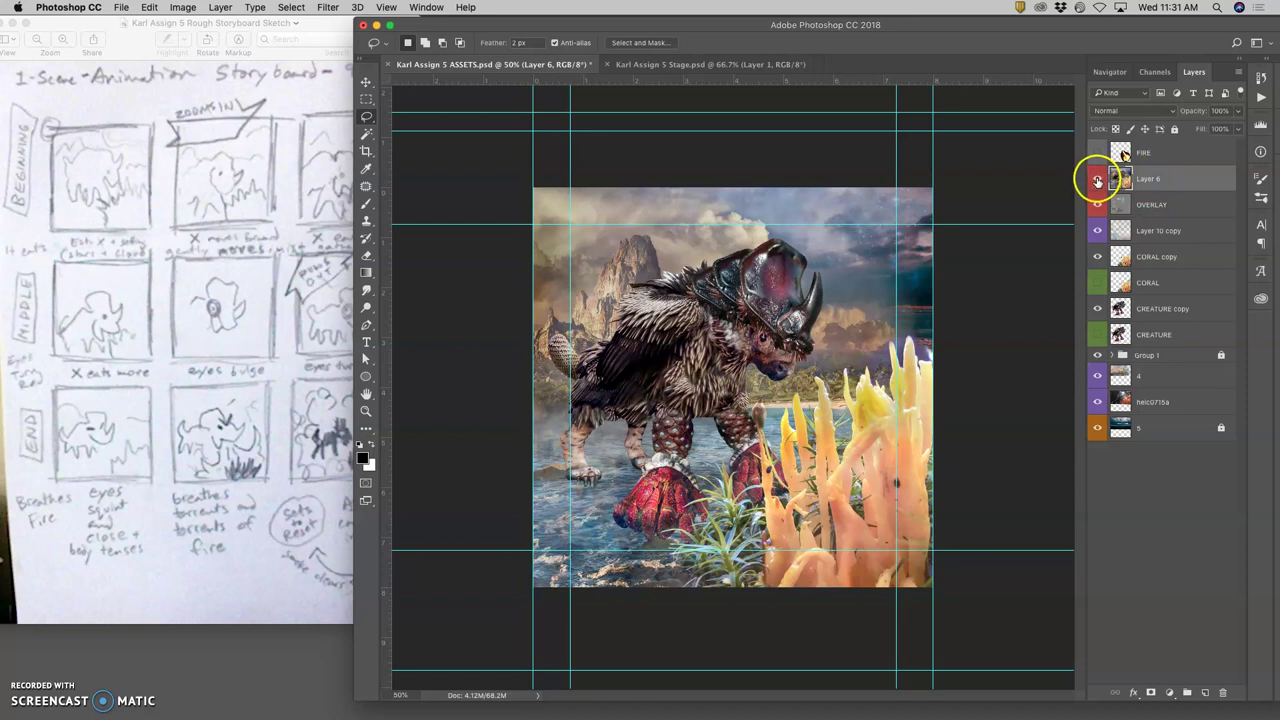
click(1098, 178)
key(BackSpace)
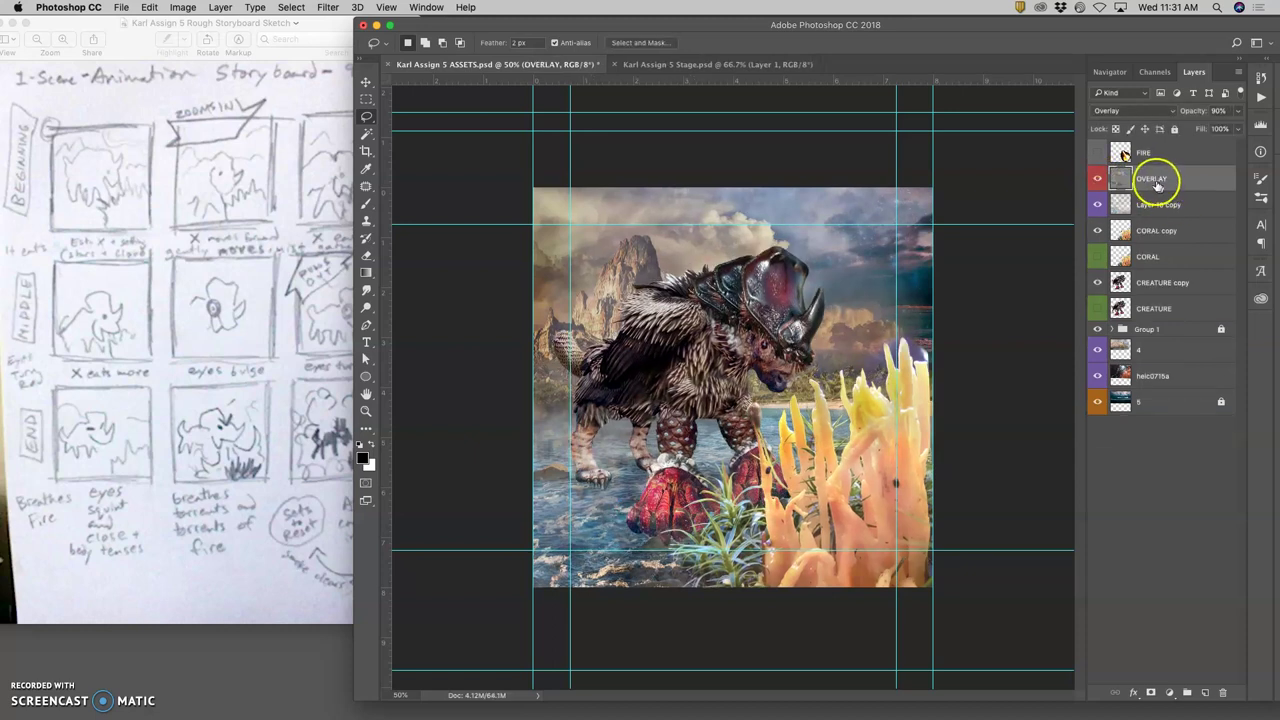
Stamp all visible layers into a new merged layer directly above OVERLAY.
click(1162, 180)
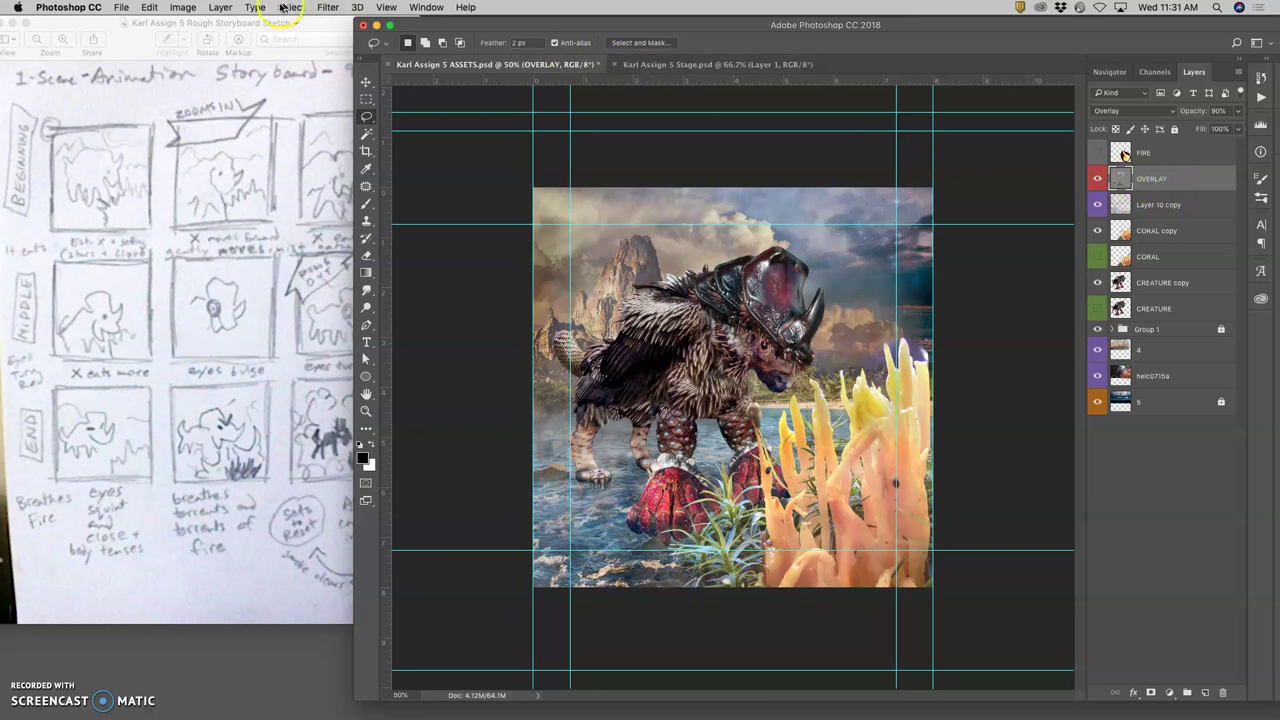
click(221, 8)
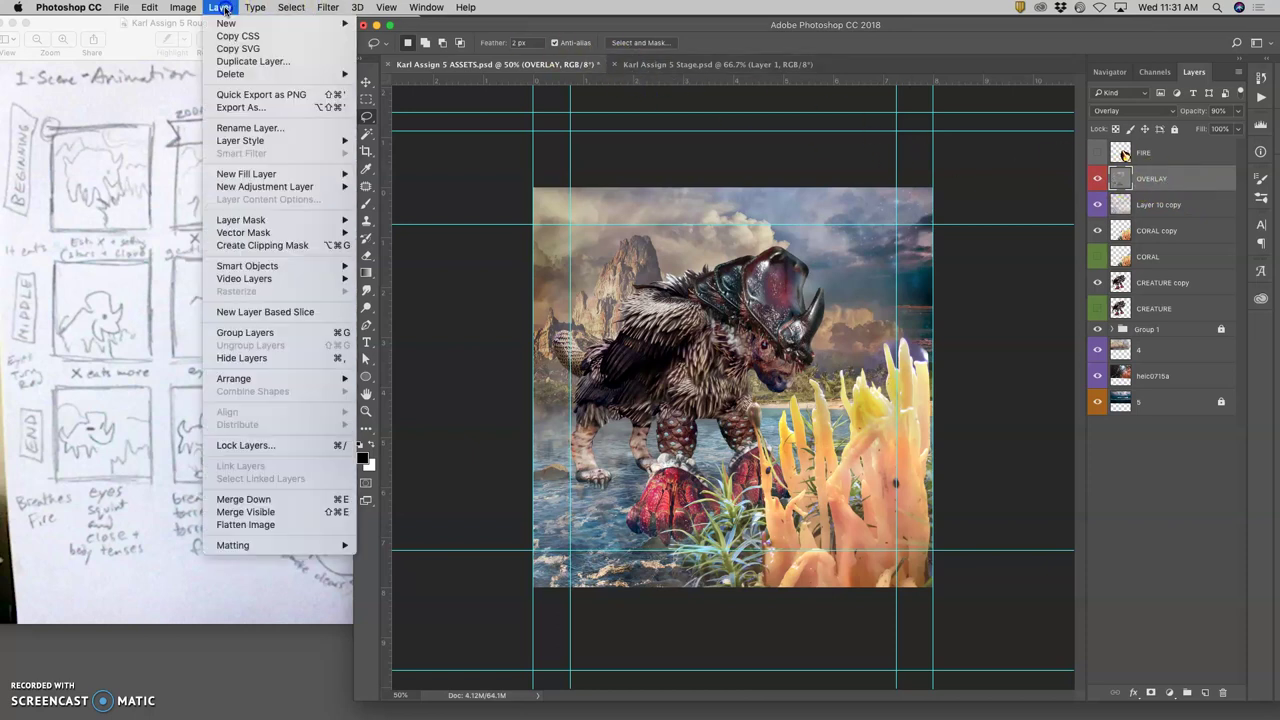
alt+click(281, 512)
click(1158, 180)
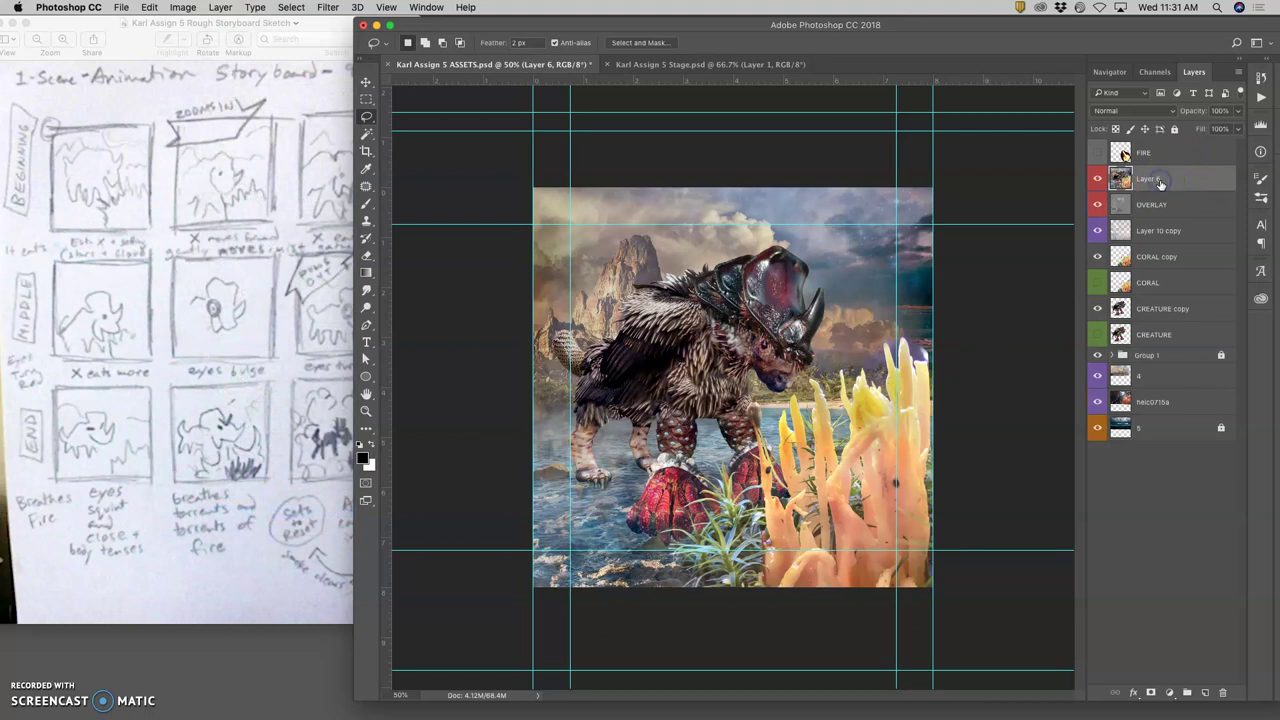
Copy the whole merged Layer 6 and paste it as a new layer into Karl Assign 5 Stage.psd.
click(291, 8)
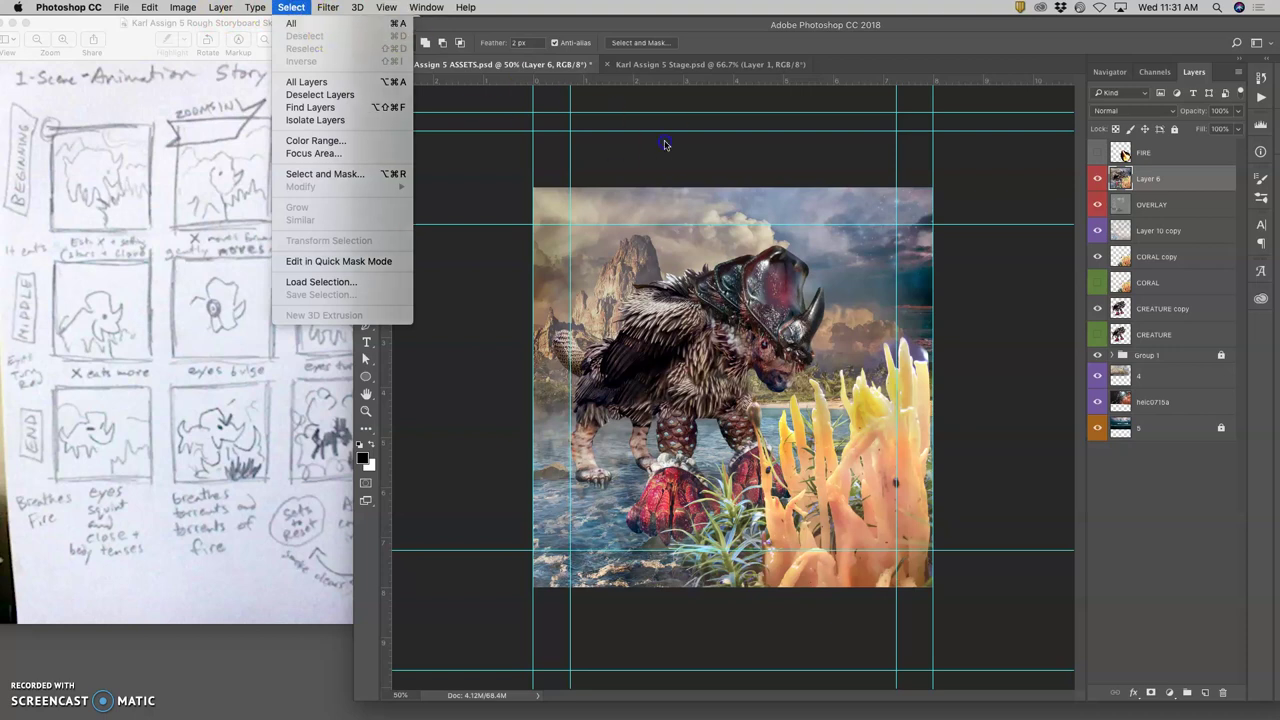
click(397, 24)
click(291, 8)
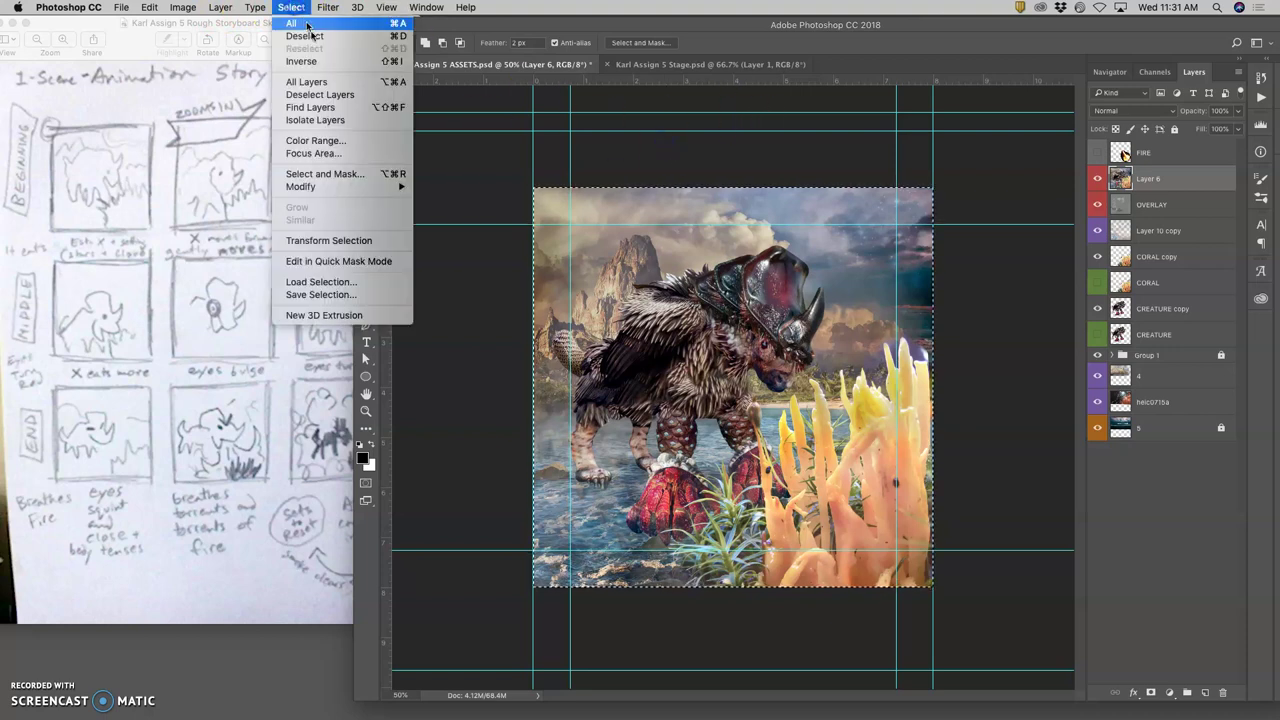
mouse_move(153, 8)
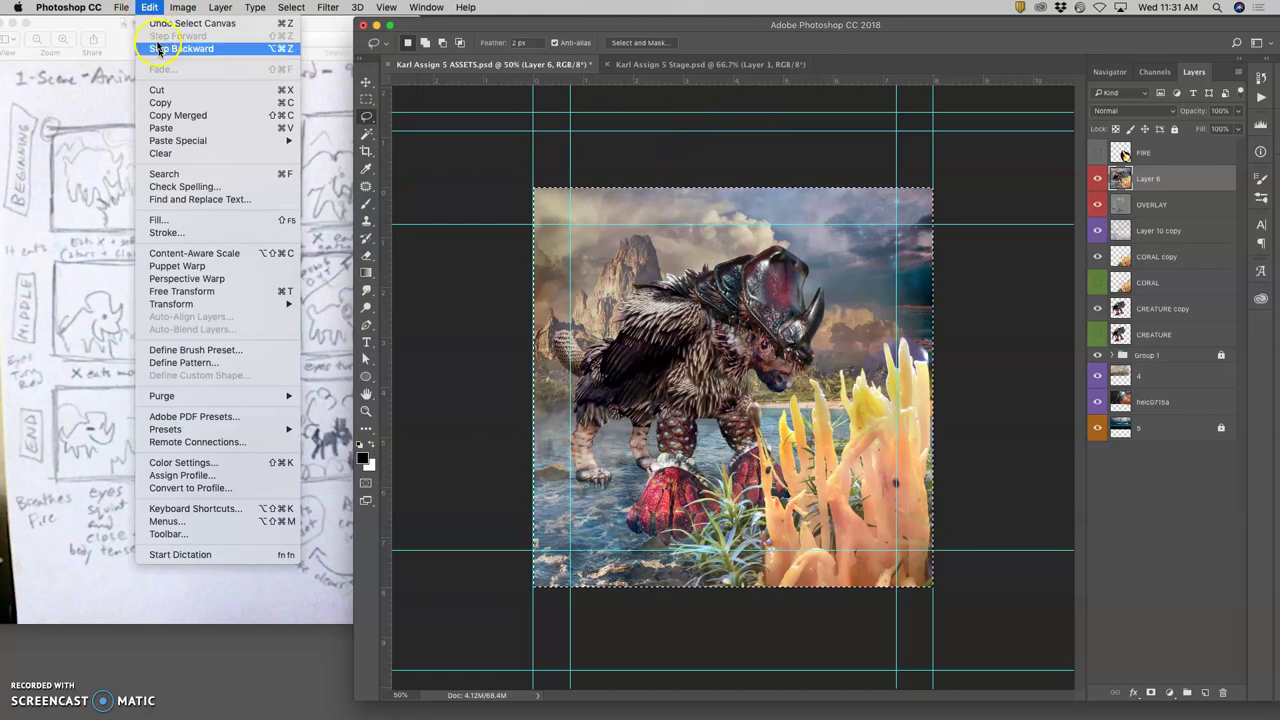
click(248, 104)
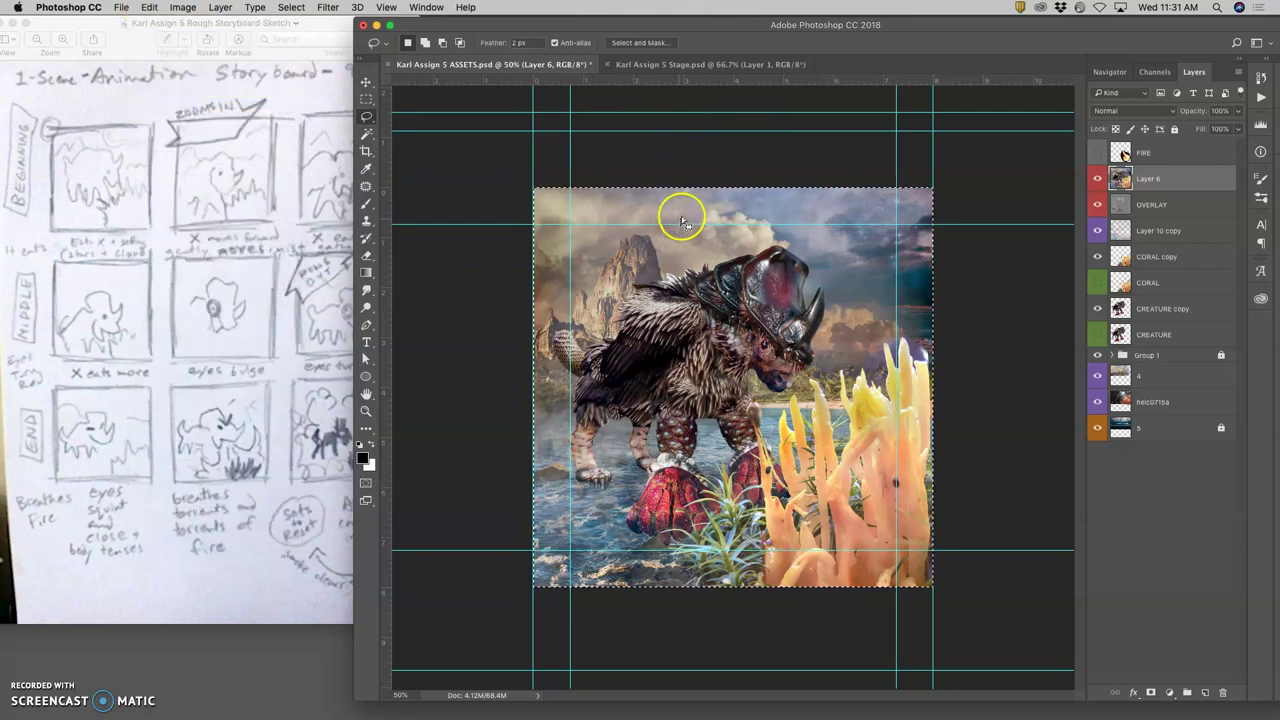
click(697, 66)
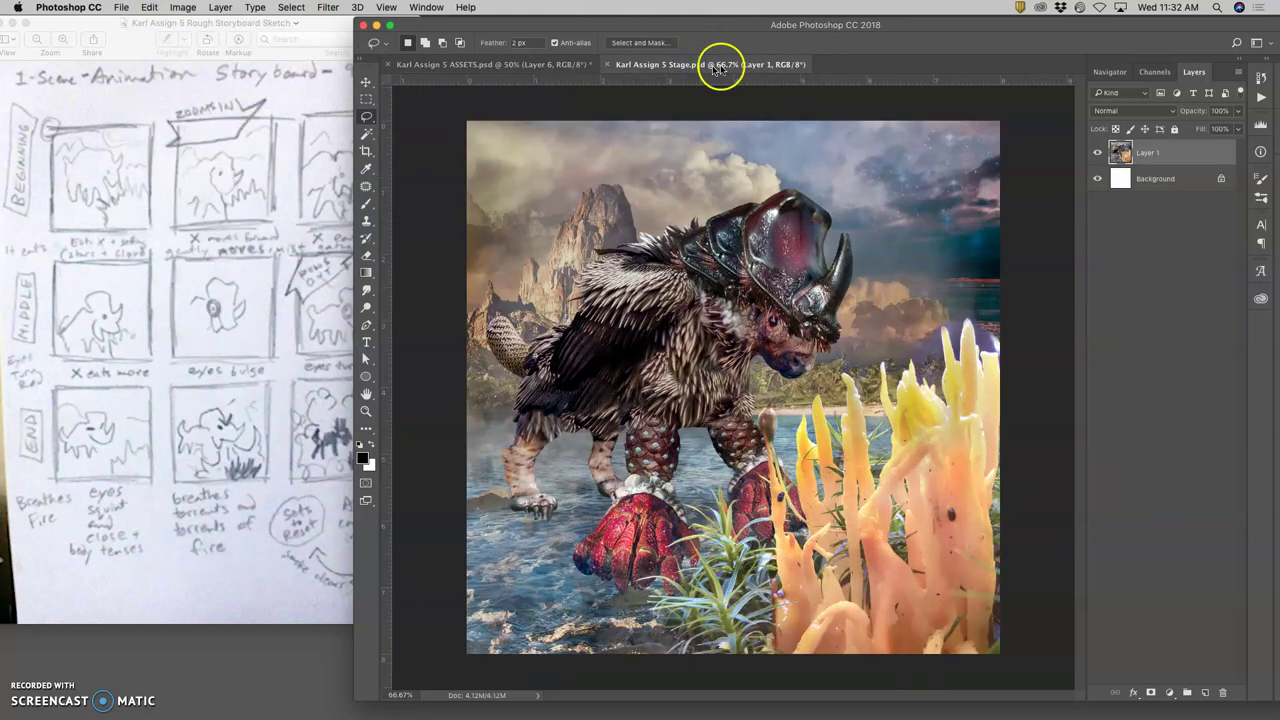
click(152, 8)
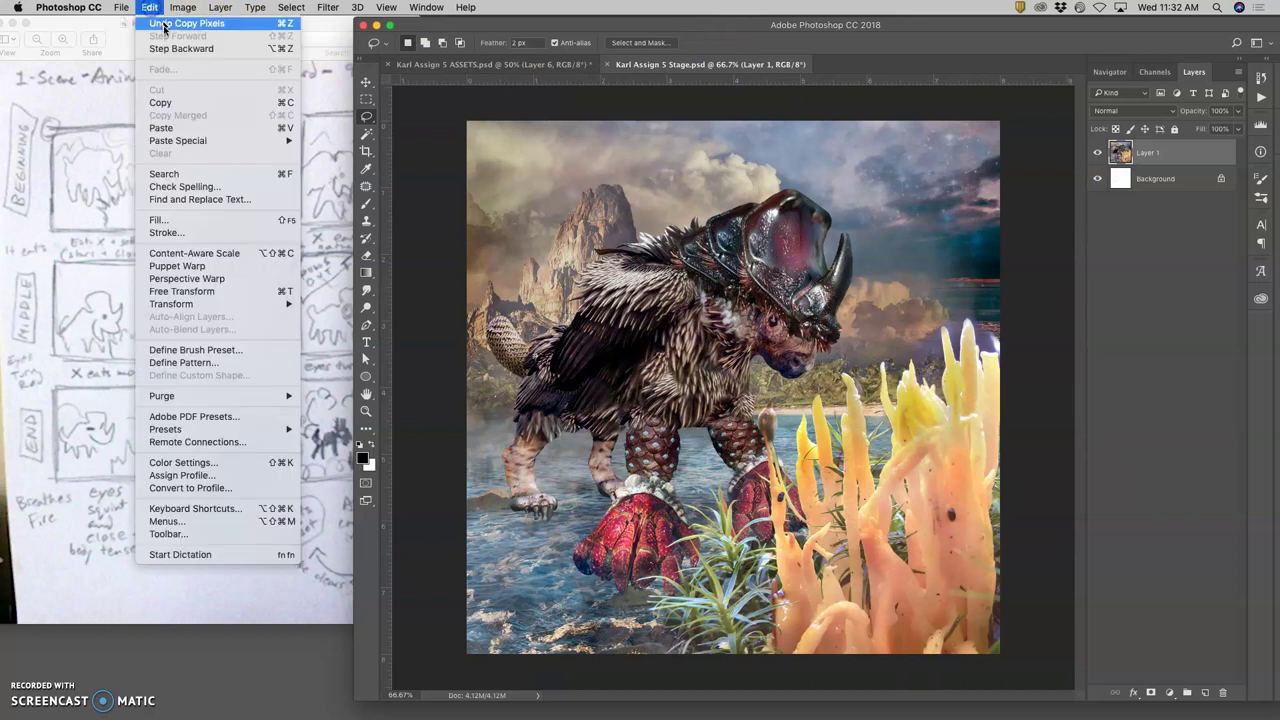
click(170, 128)
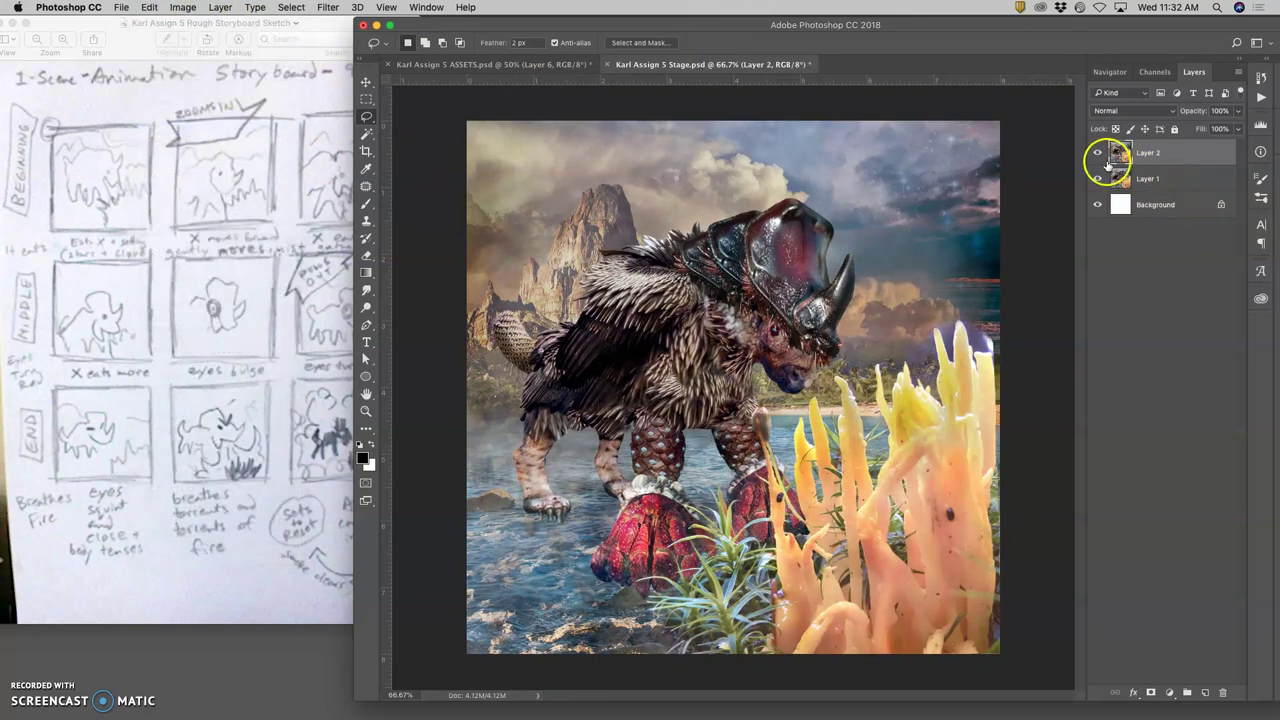
Toggle Layer 2's visibility repeatedly to compare the creature and coral poses with those in Layer 1.
click(1099, 153)
click(1099, 153)
click(1099, 153)
click(1099, 153)
click(1099, 153)
click(1099, 153)
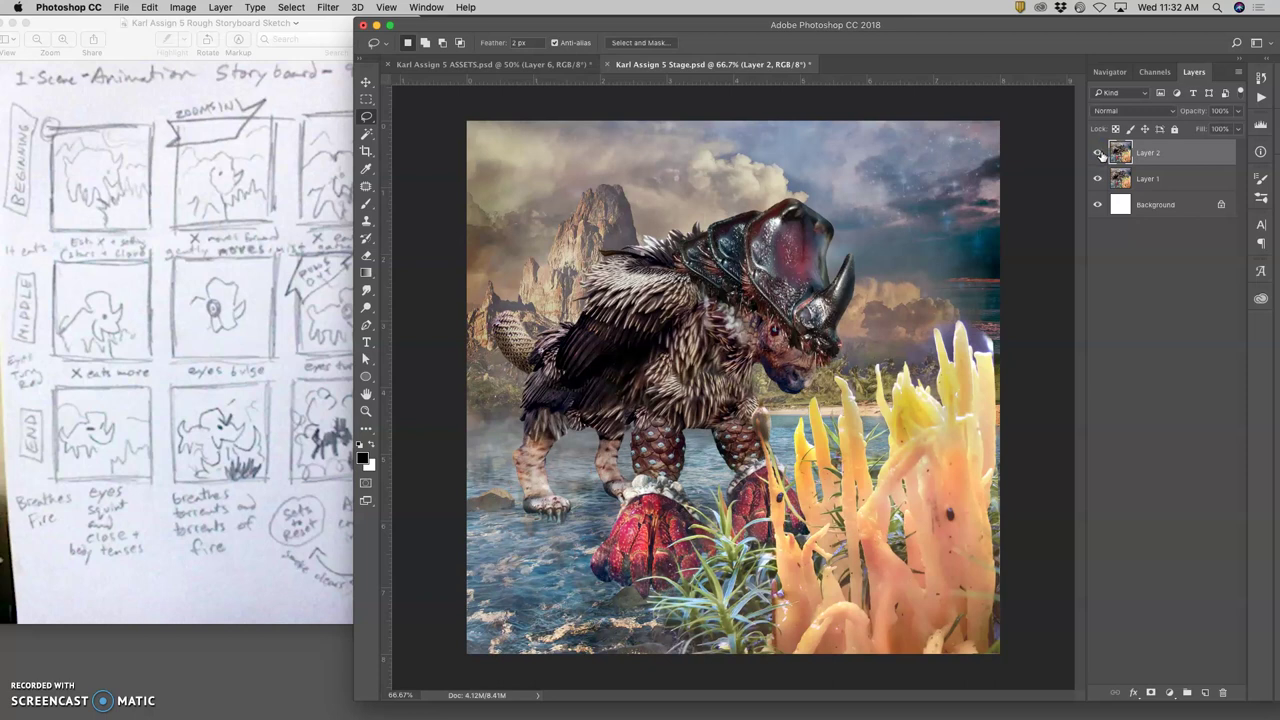
click(1099, 153)
click(1099, 153)
click(1099, 153)
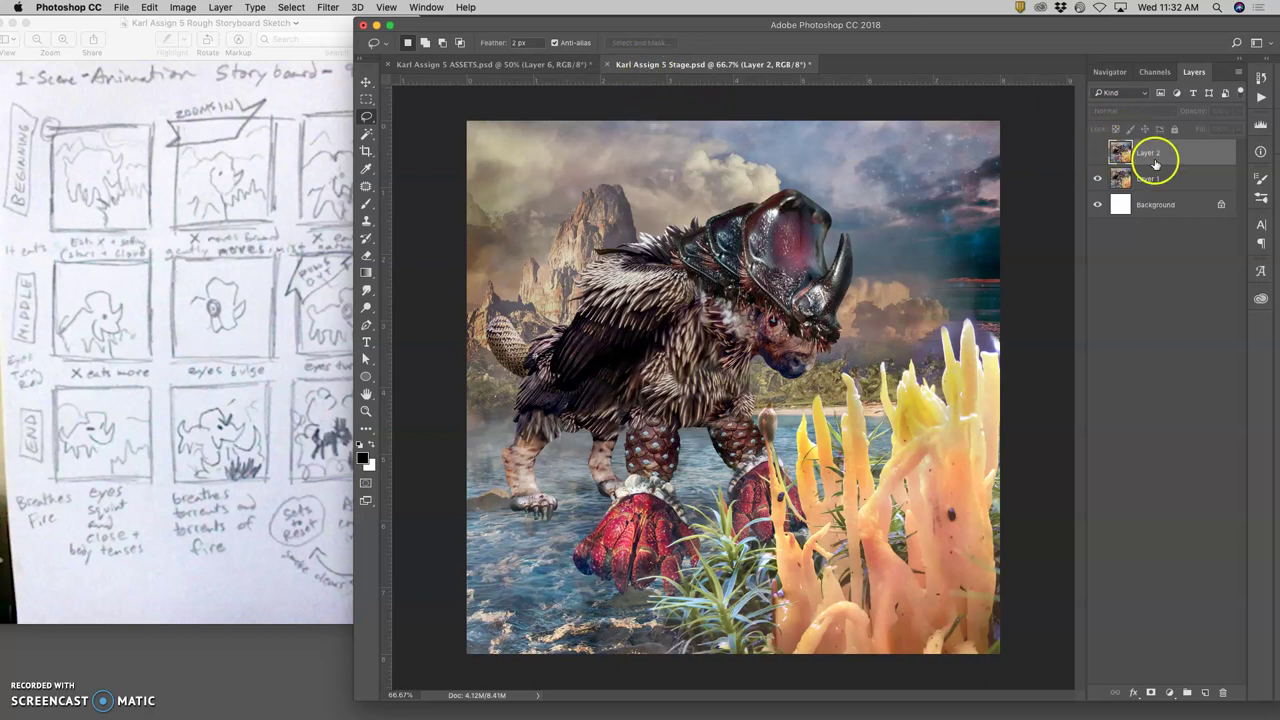
Delete the pasted Layer 2 from Karl Assign 5 Stage.psd.
click(1187, 423)
click(1153, 158)
key(BackSpace)
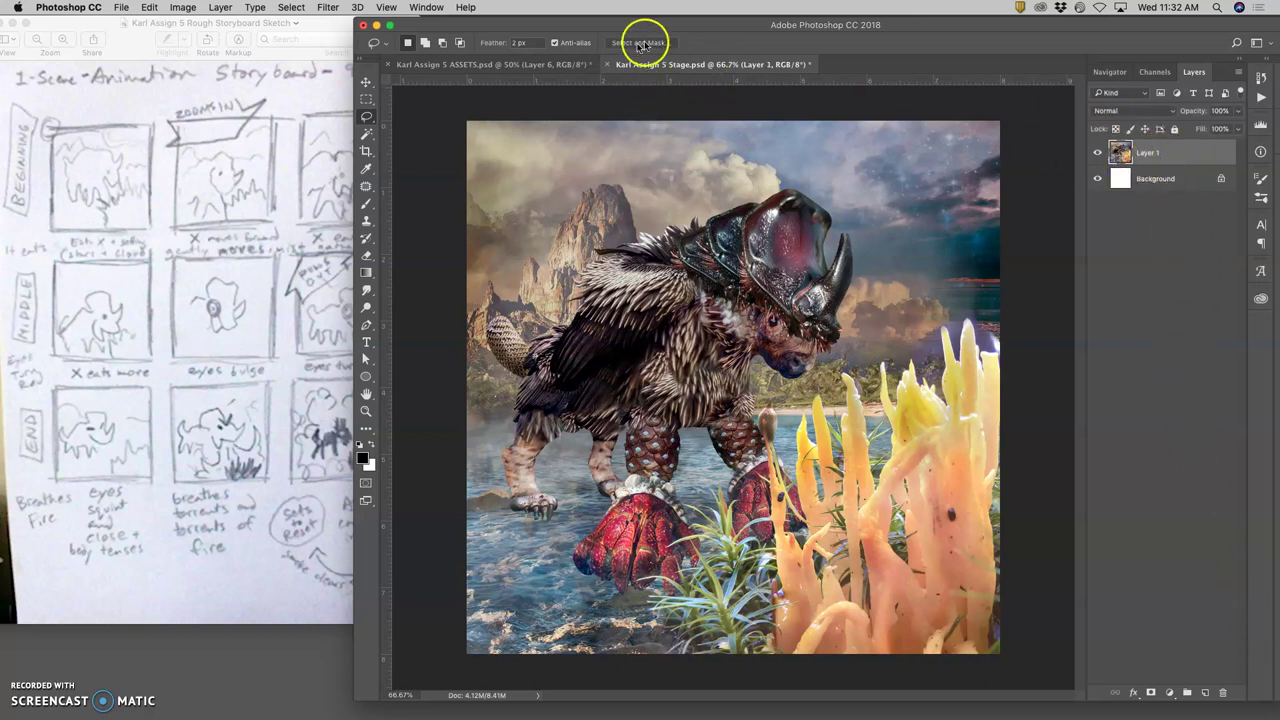
Return to Karl Assign 5 ASSETS.psd, remove the selection and delete the merged Layer 6.
click(562, 66)
click(921, 246)
drag(1120, 184, 1148, 180)
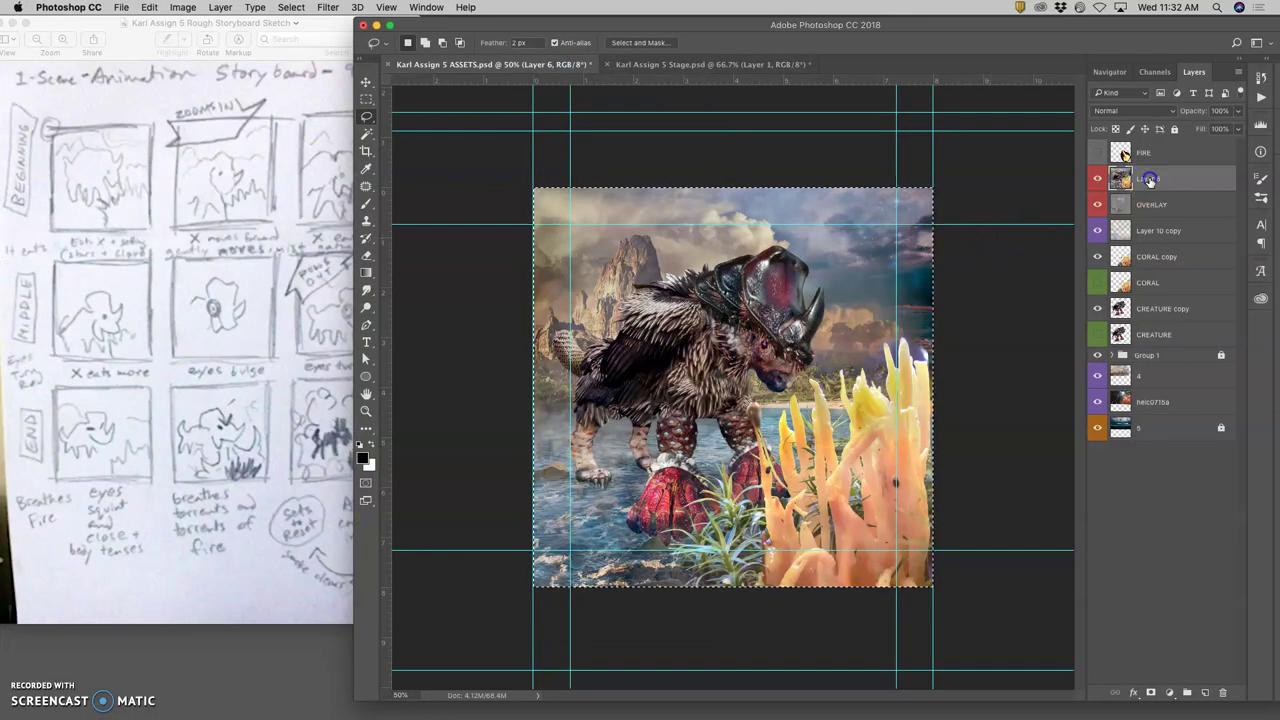
key(super+d)
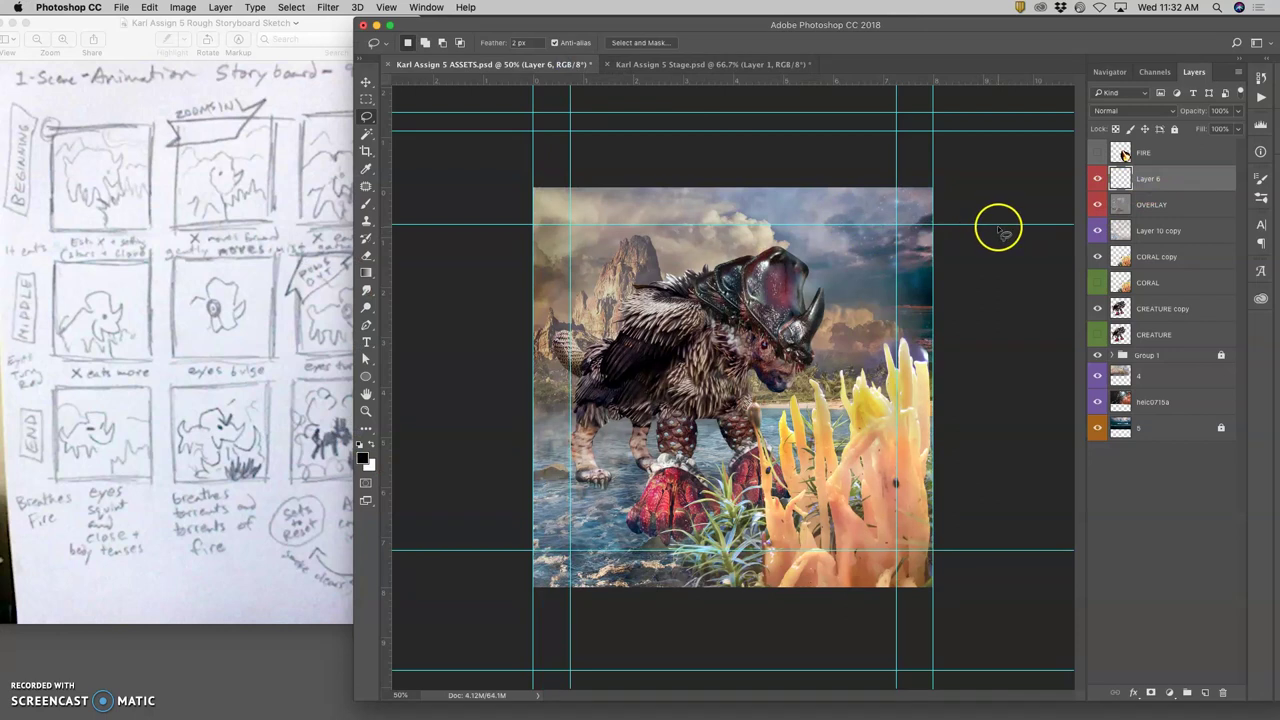
key(BackSpace)
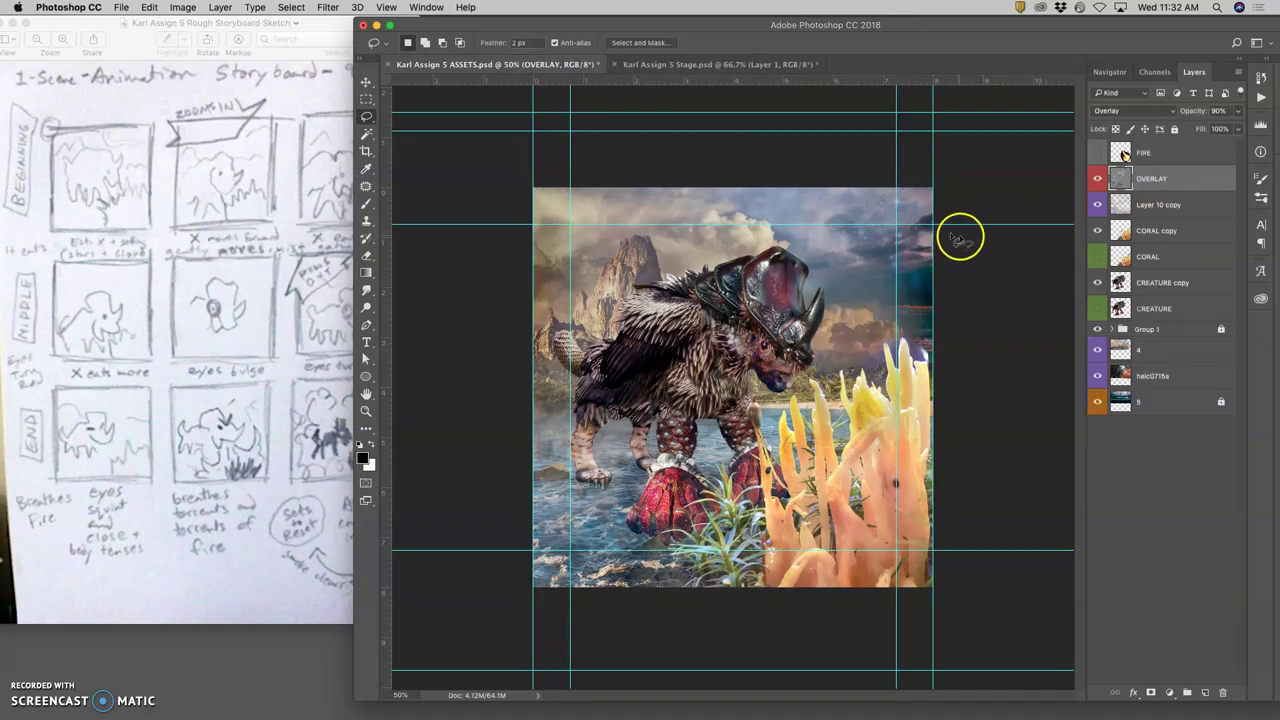
Try a 1:1 crop slightly inside all four canvas edges and undo it.
click(366, 151)
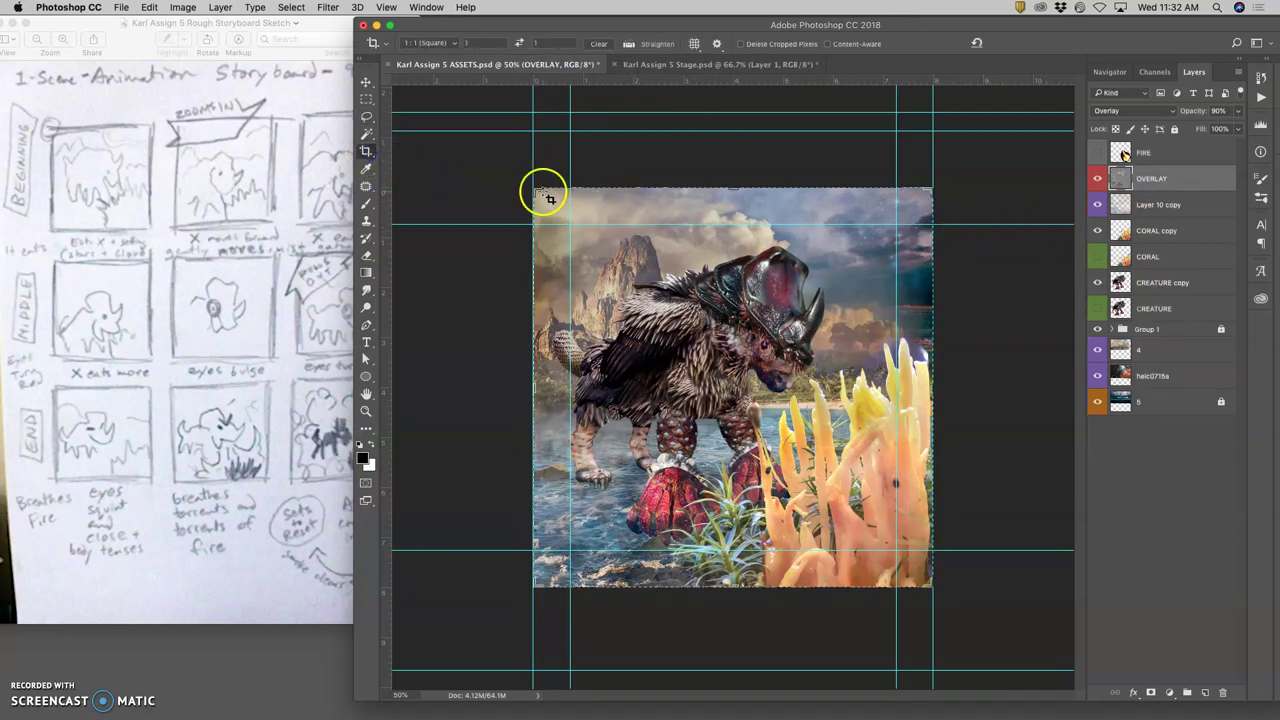
click(536, 190)
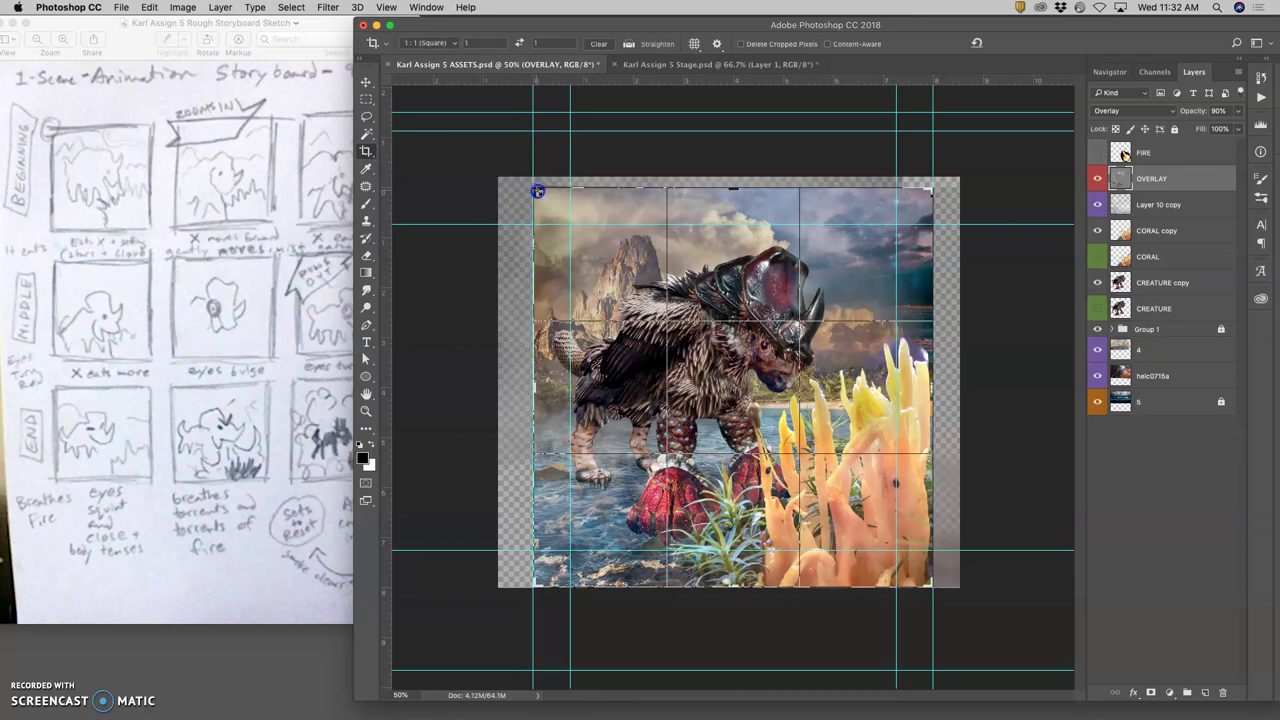
drag(539, 193, 541, 196)
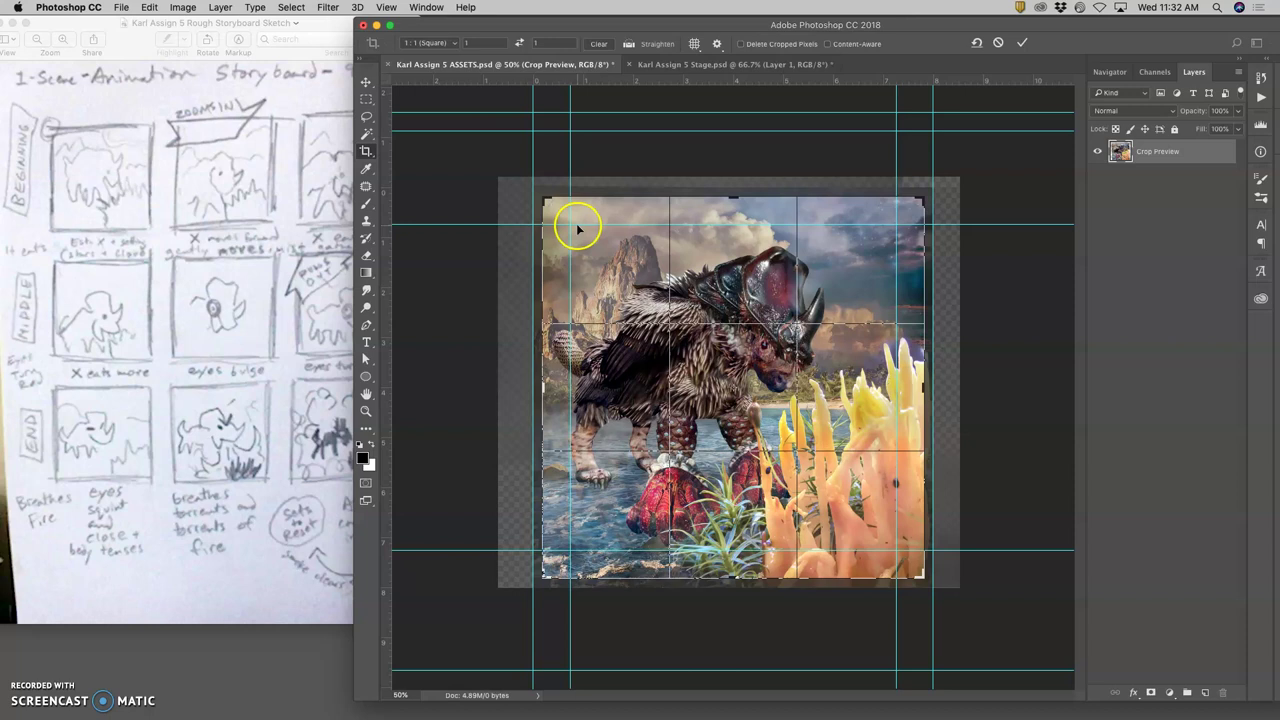
double_click(577, 230)
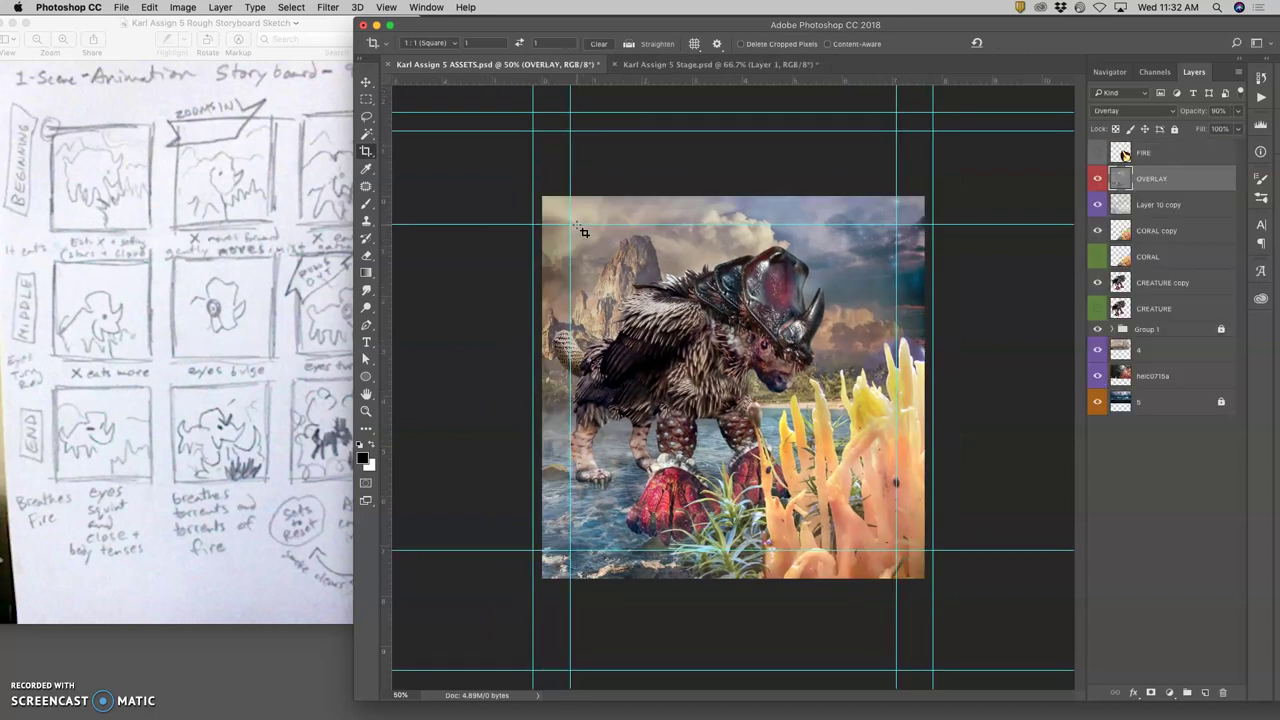
key(super+z)
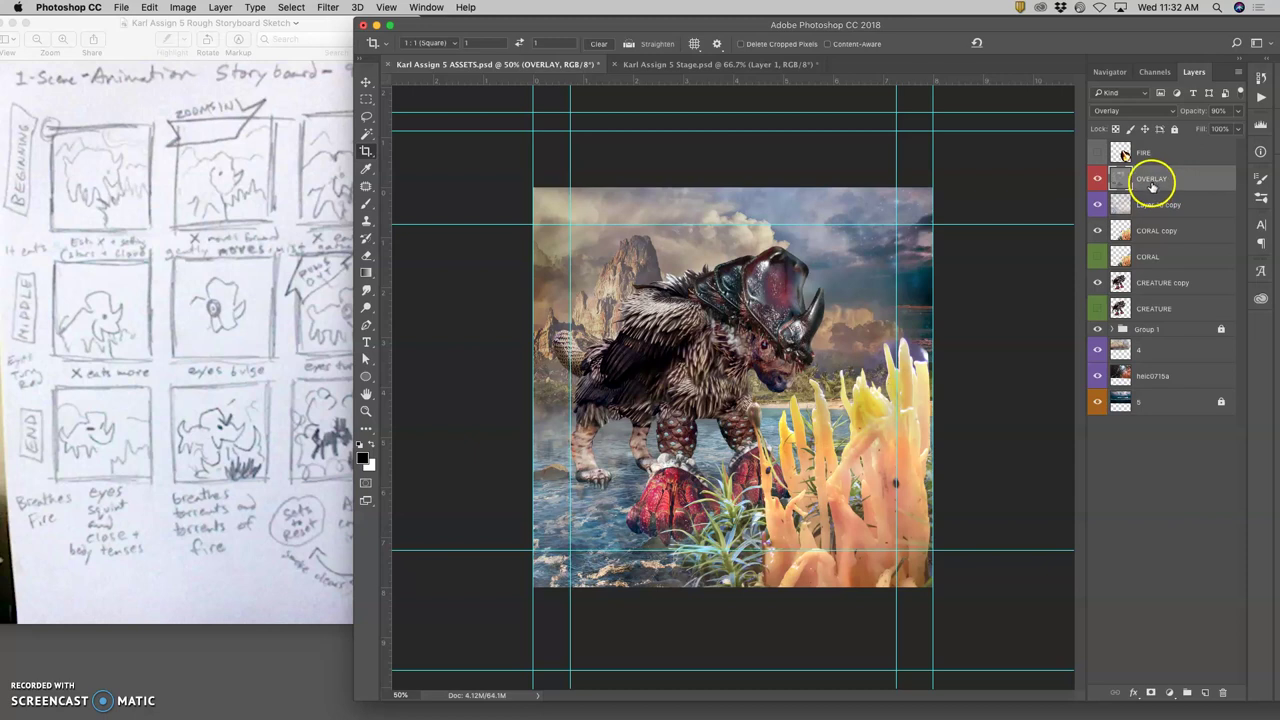
Stamp all visible layers into a new merged layer above OVERLAY, keeping the original layers.
click(222, 8)
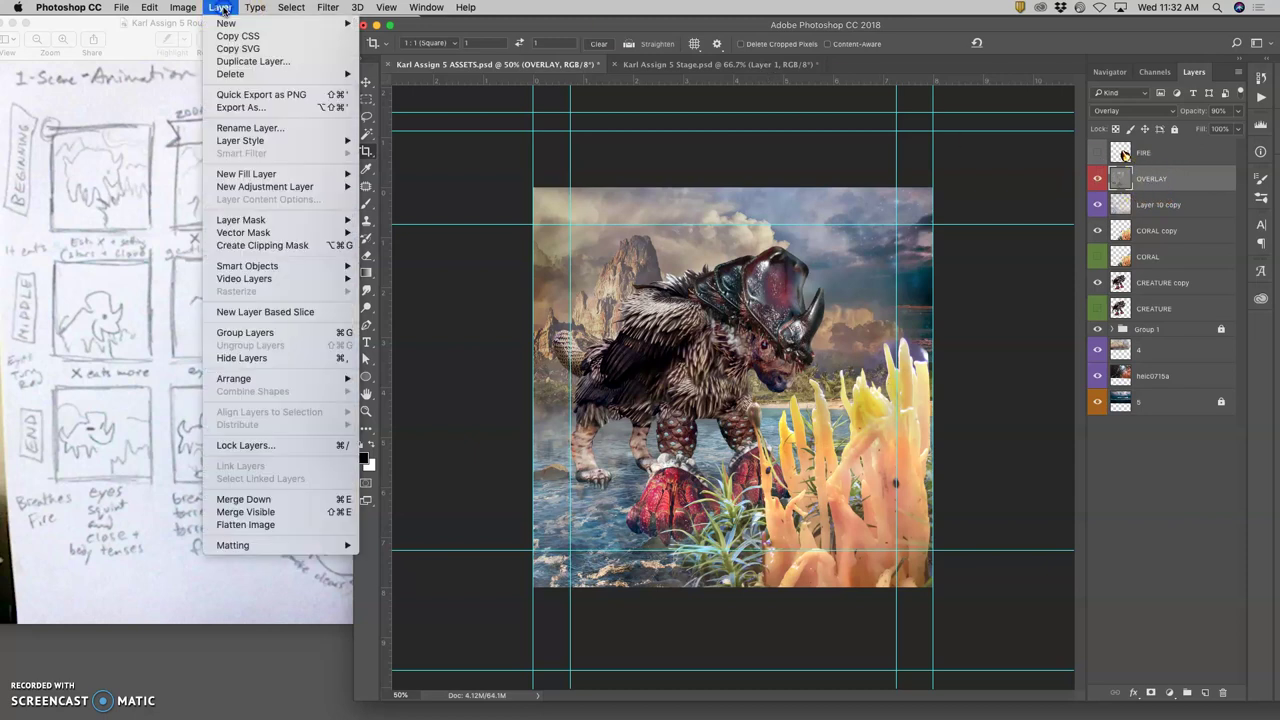
alt+click(251, 513)
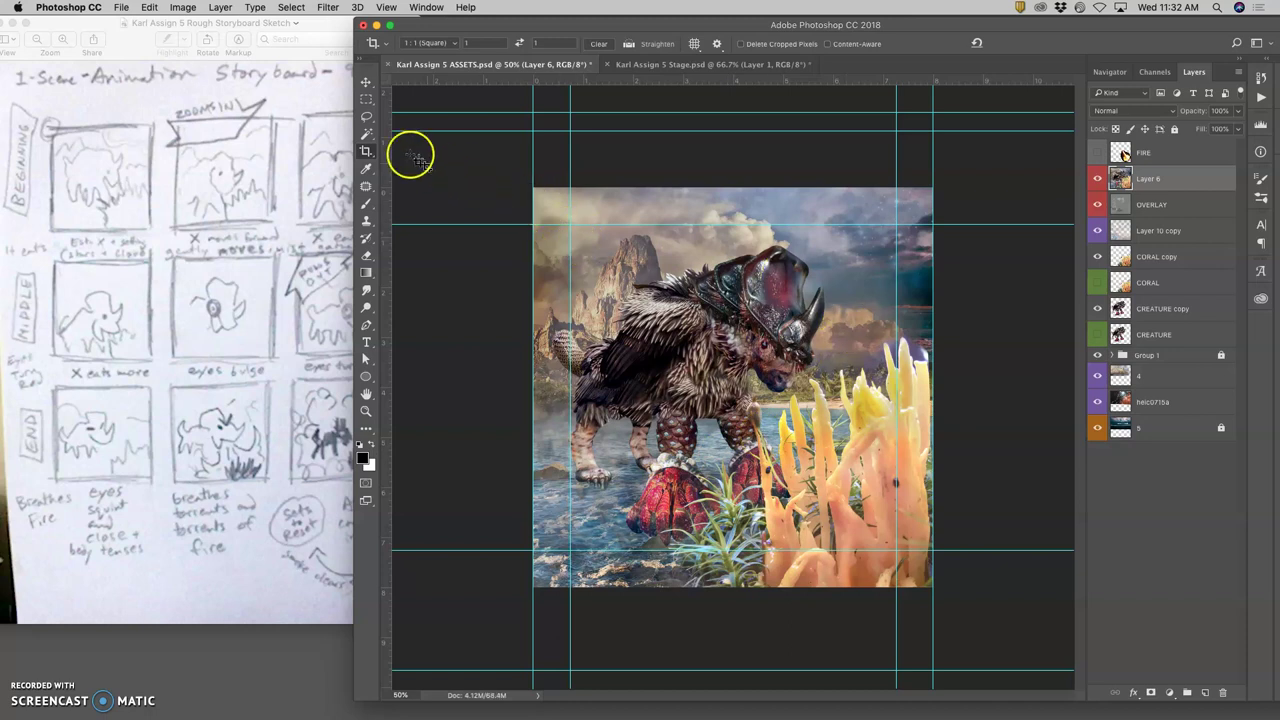
click(366, 100)
drag(517, 171, 600, 265)
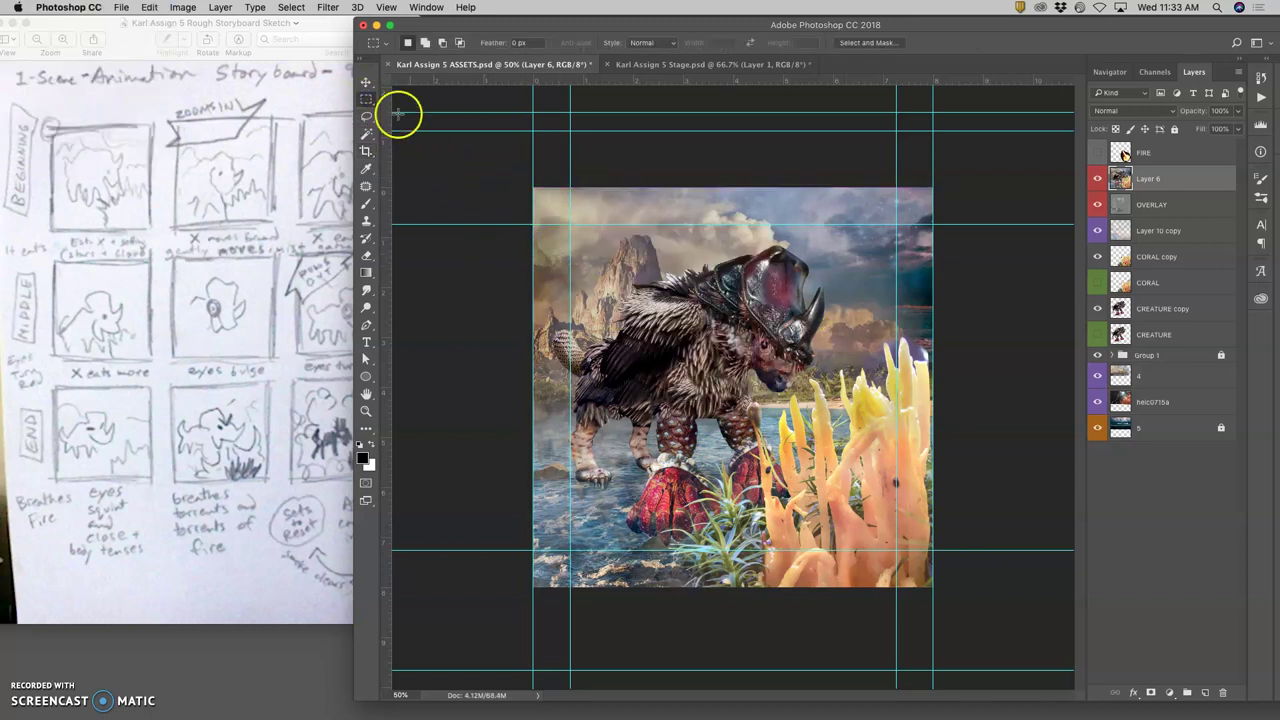
click(291, 7)
click(300, 27)
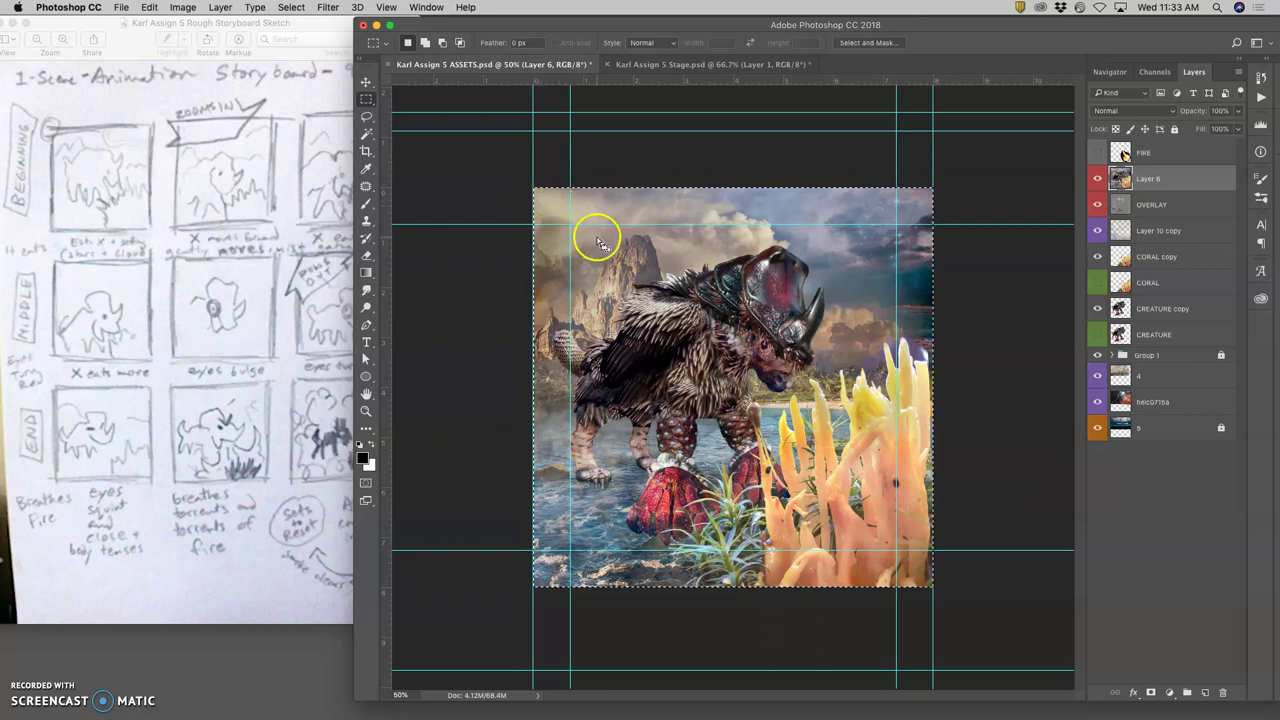
click(945, 510)
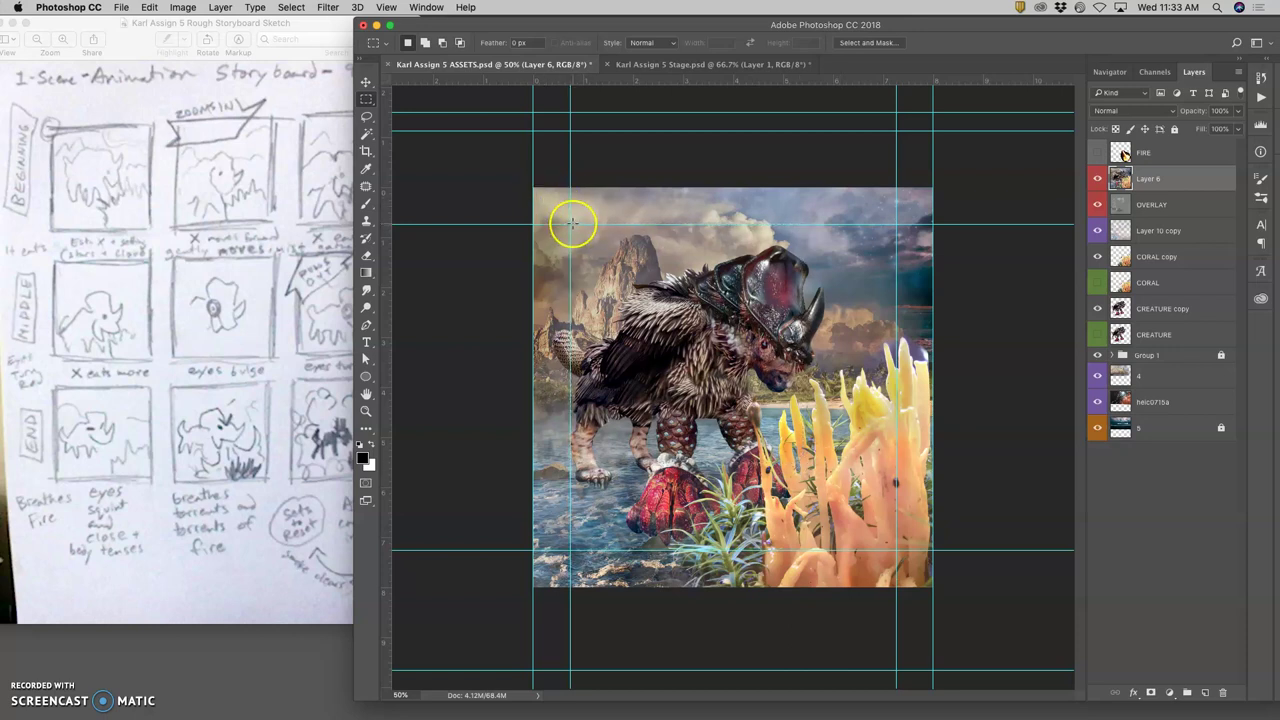
drag(533, 187, 956, 527)
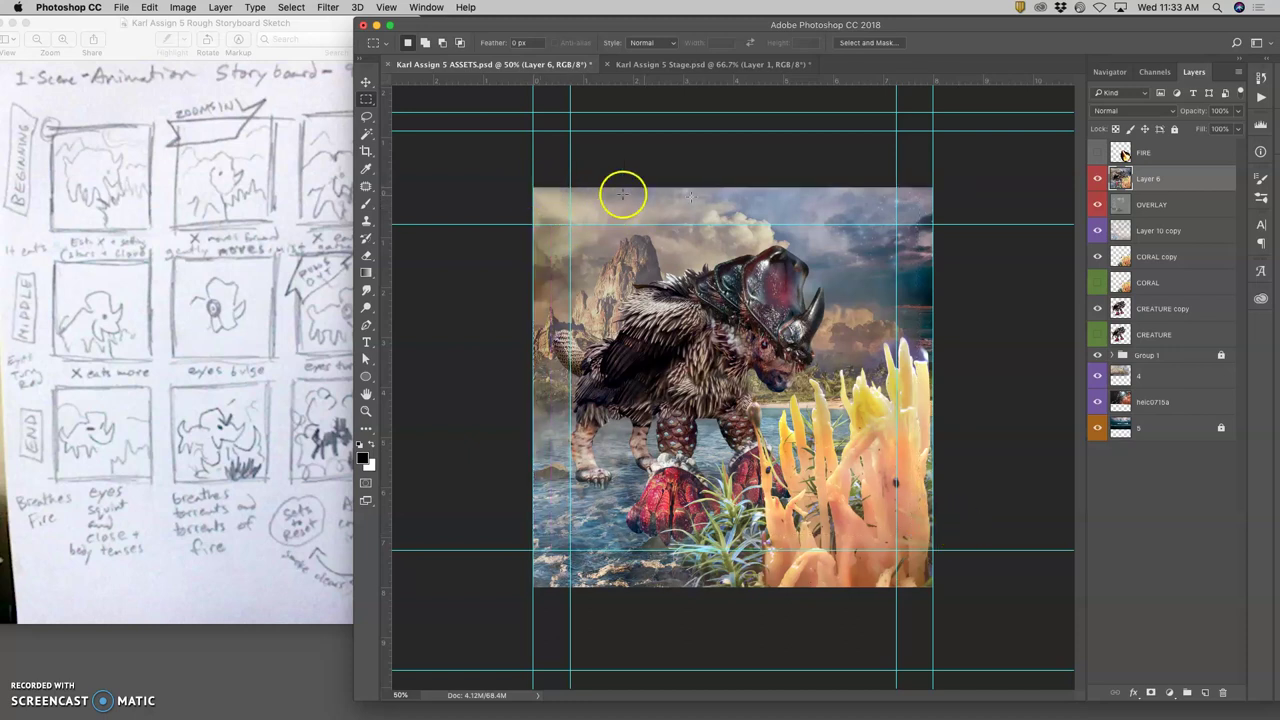
Add a blank layer above the merged Layer 6, try to transform a full-canvas selection on it, and deselect.
click(1206, 693)
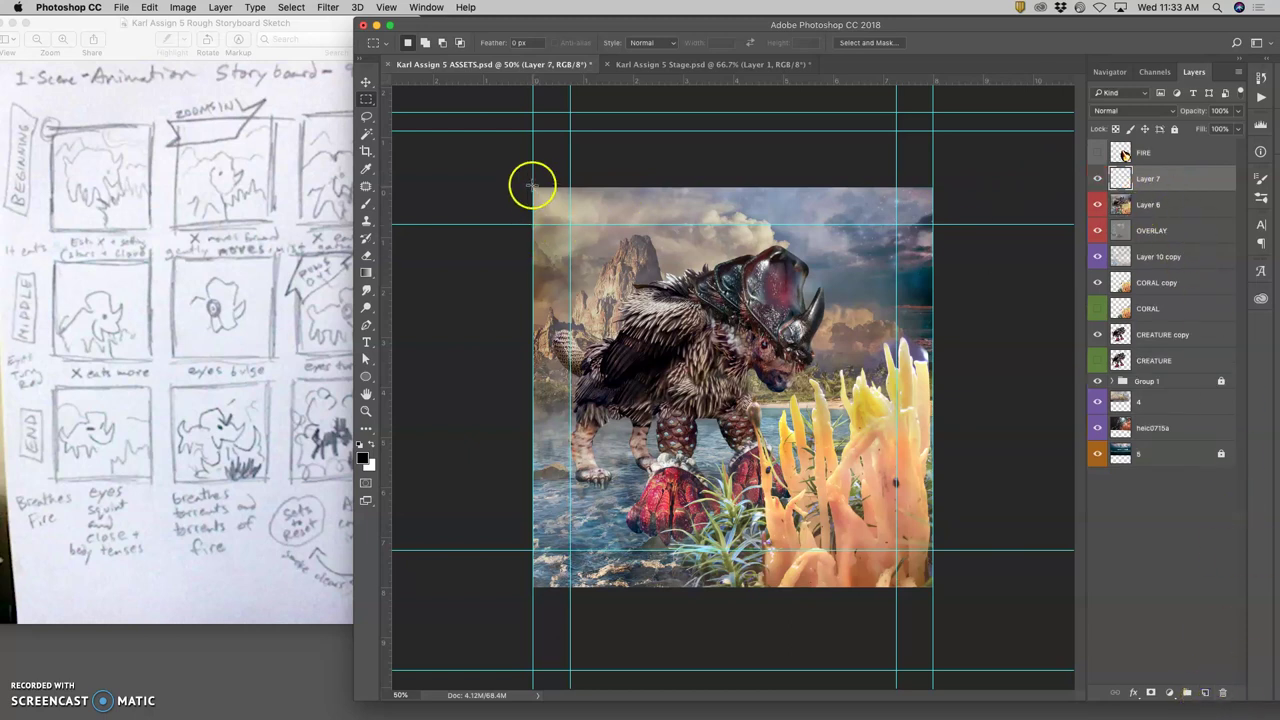
key(super+a)
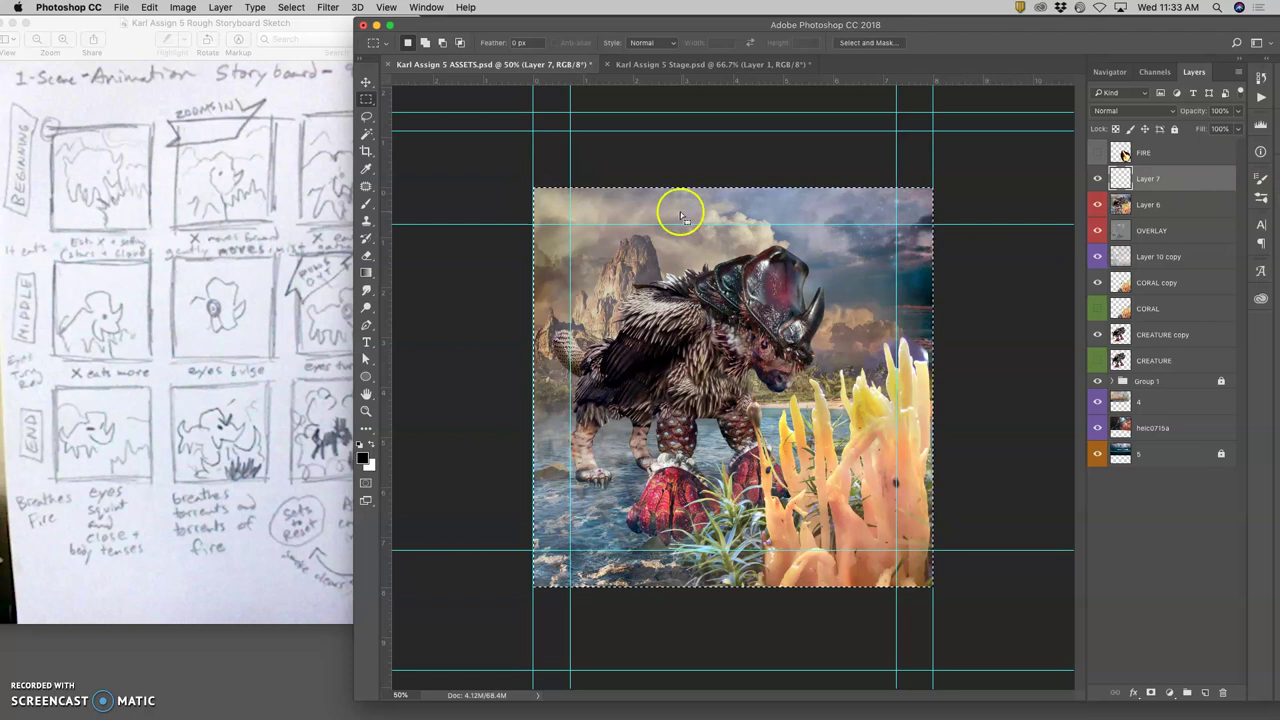
key(super+t)
click(742, 249)
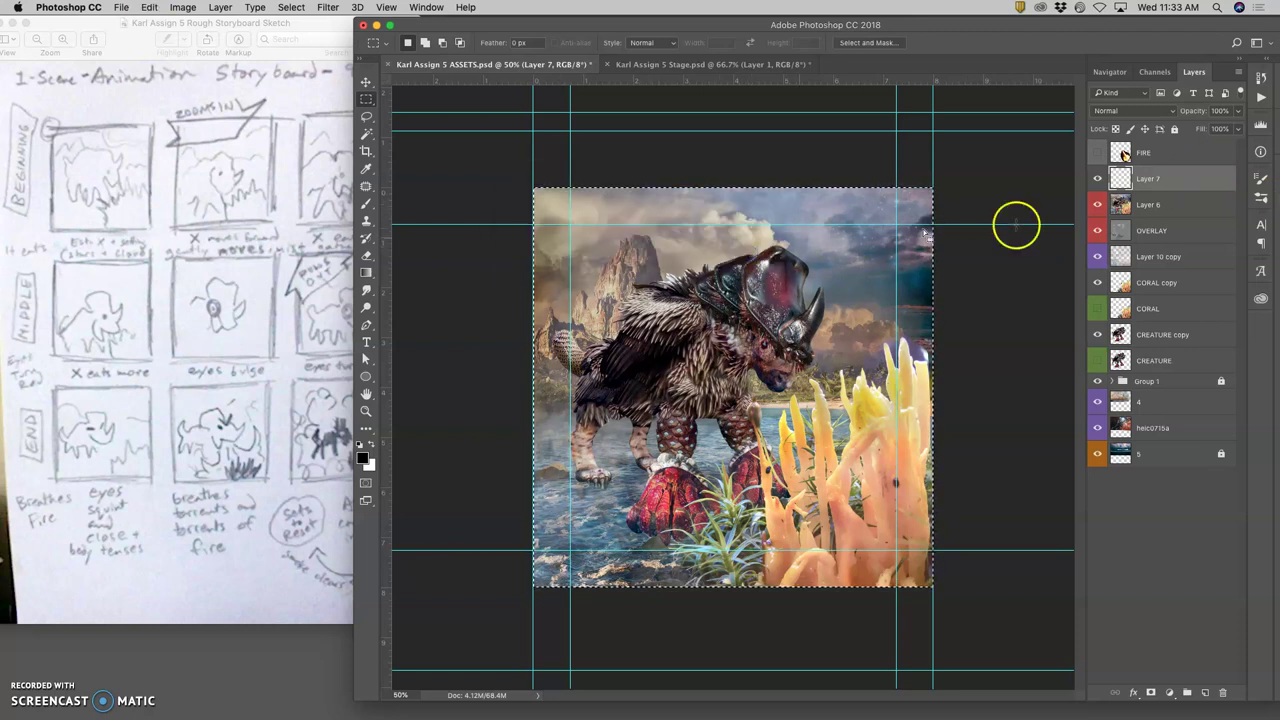
click(1049, 232)
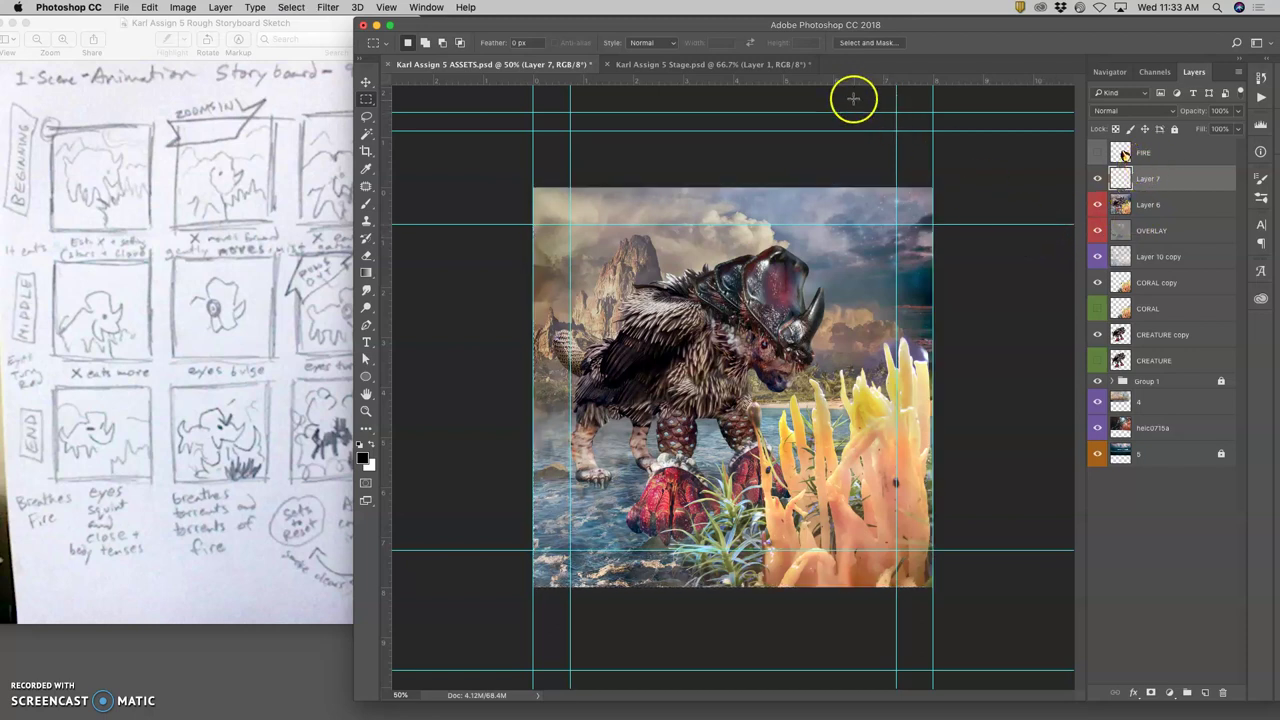
Place horizontal guides along the top and bottom canvas edges and make the merged Layer 6 active.
drag(845, 85, 827, 187)
drag(808, 80, 808, 587)
click(242, 142)
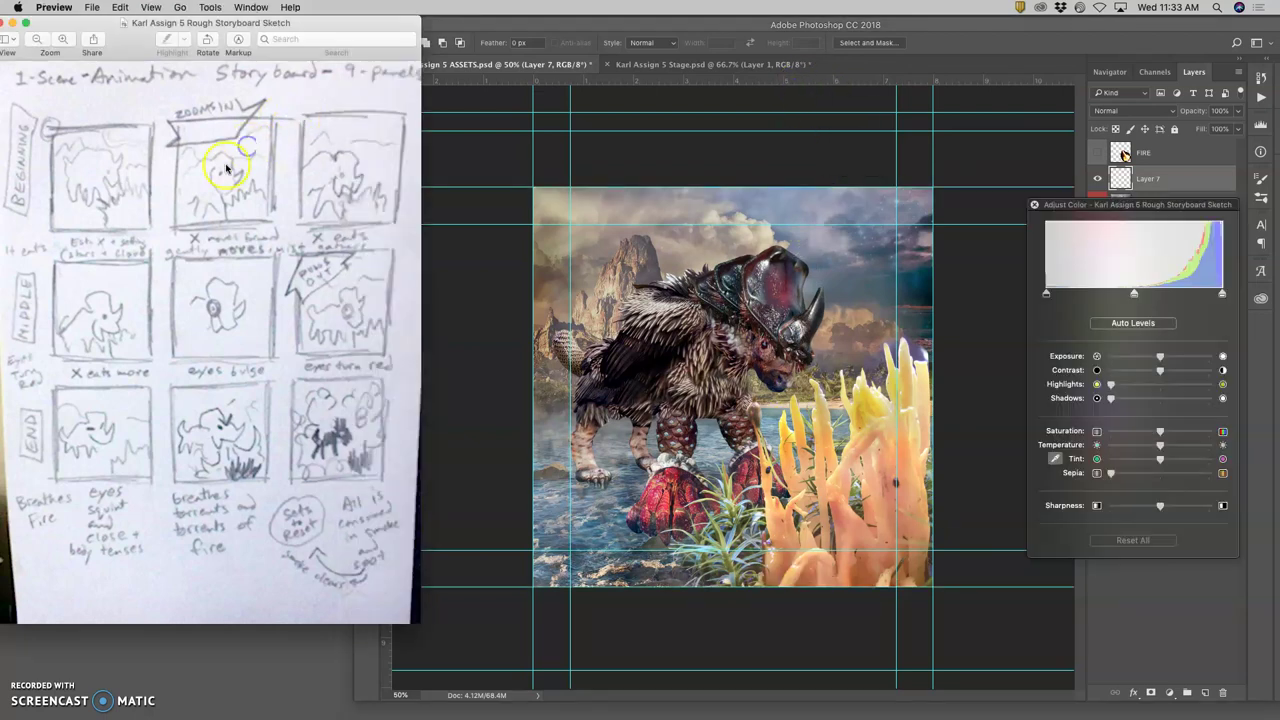
click(736, 92)
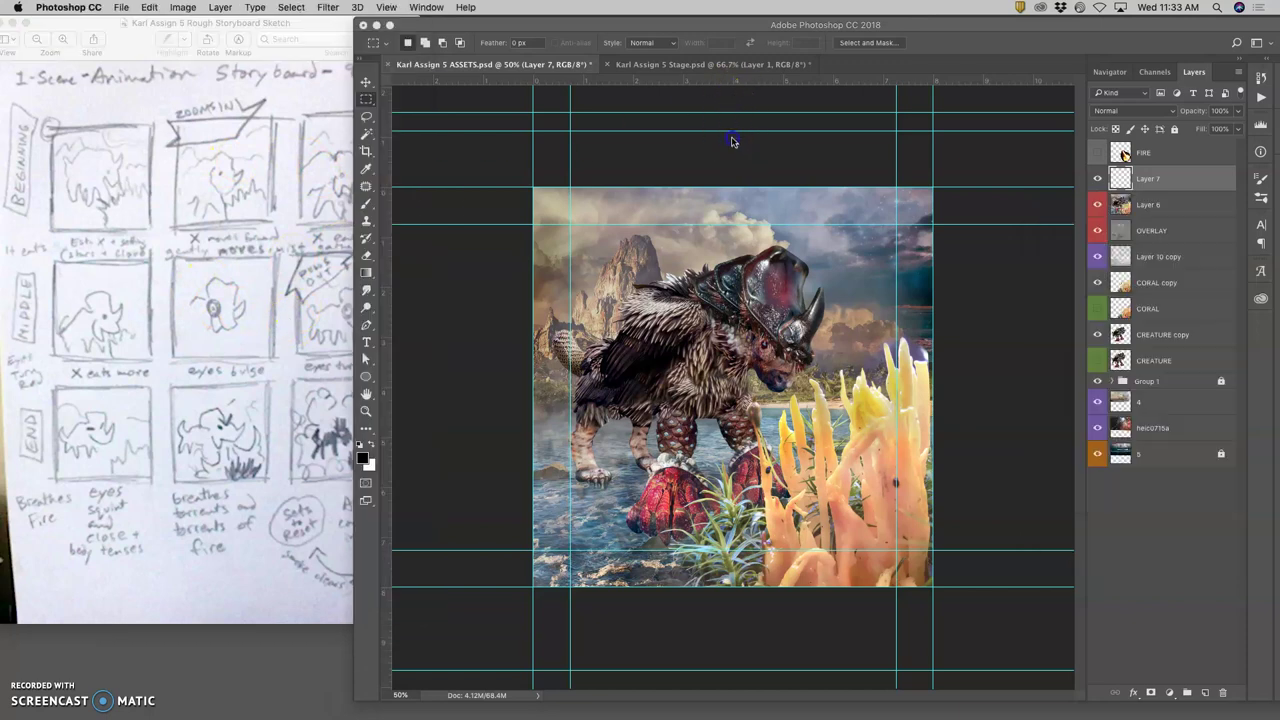
mouse_move(797, 79)
mouse_down()
mouse_move(778, 193)
mouse_move(779, 79)
mouse_up()
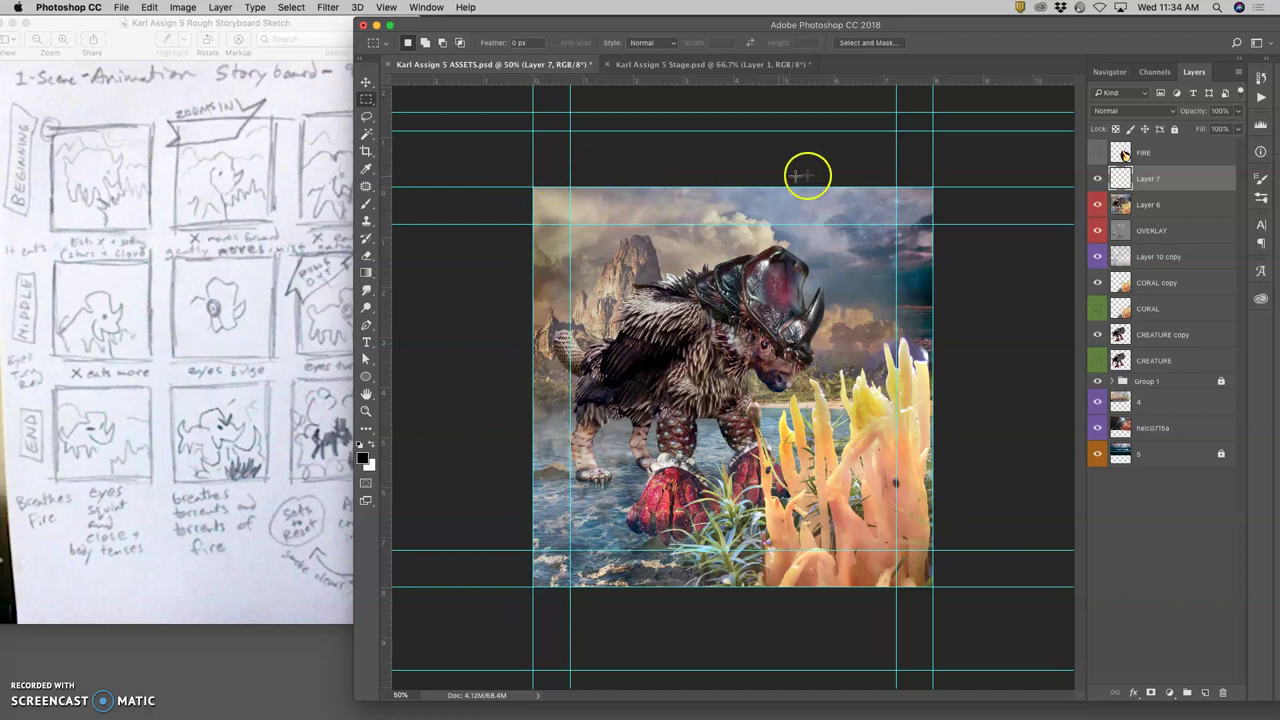
click(1148, 203)
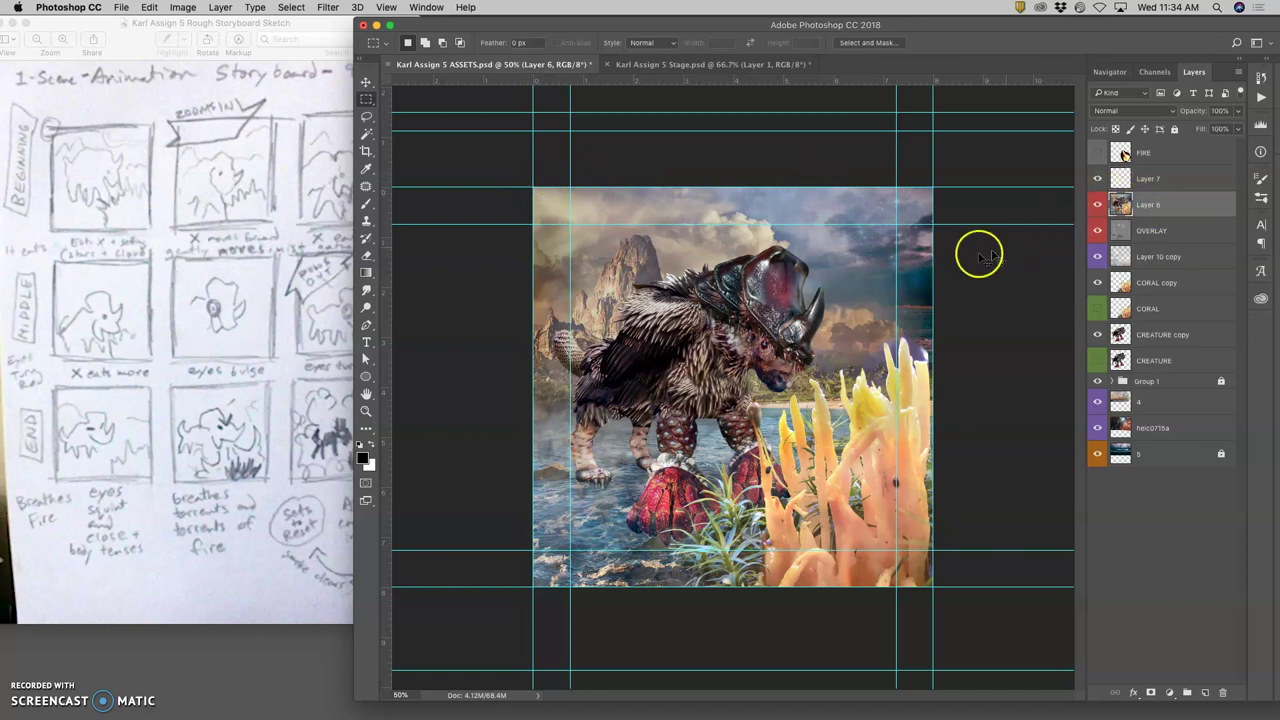